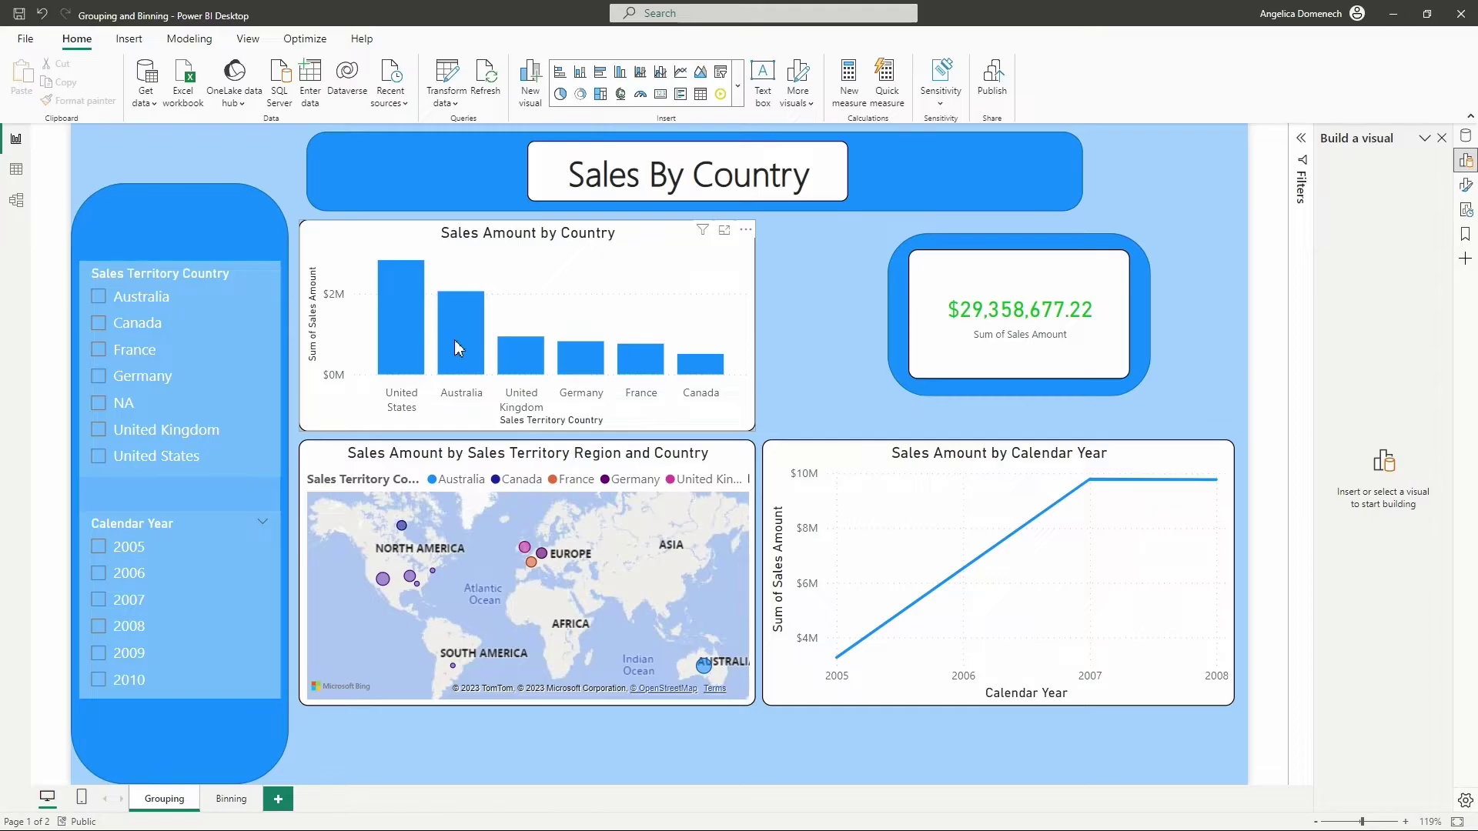
# - Show the Data pane listing the model's tables and fields
pyautogui.moveTo(653, 365)
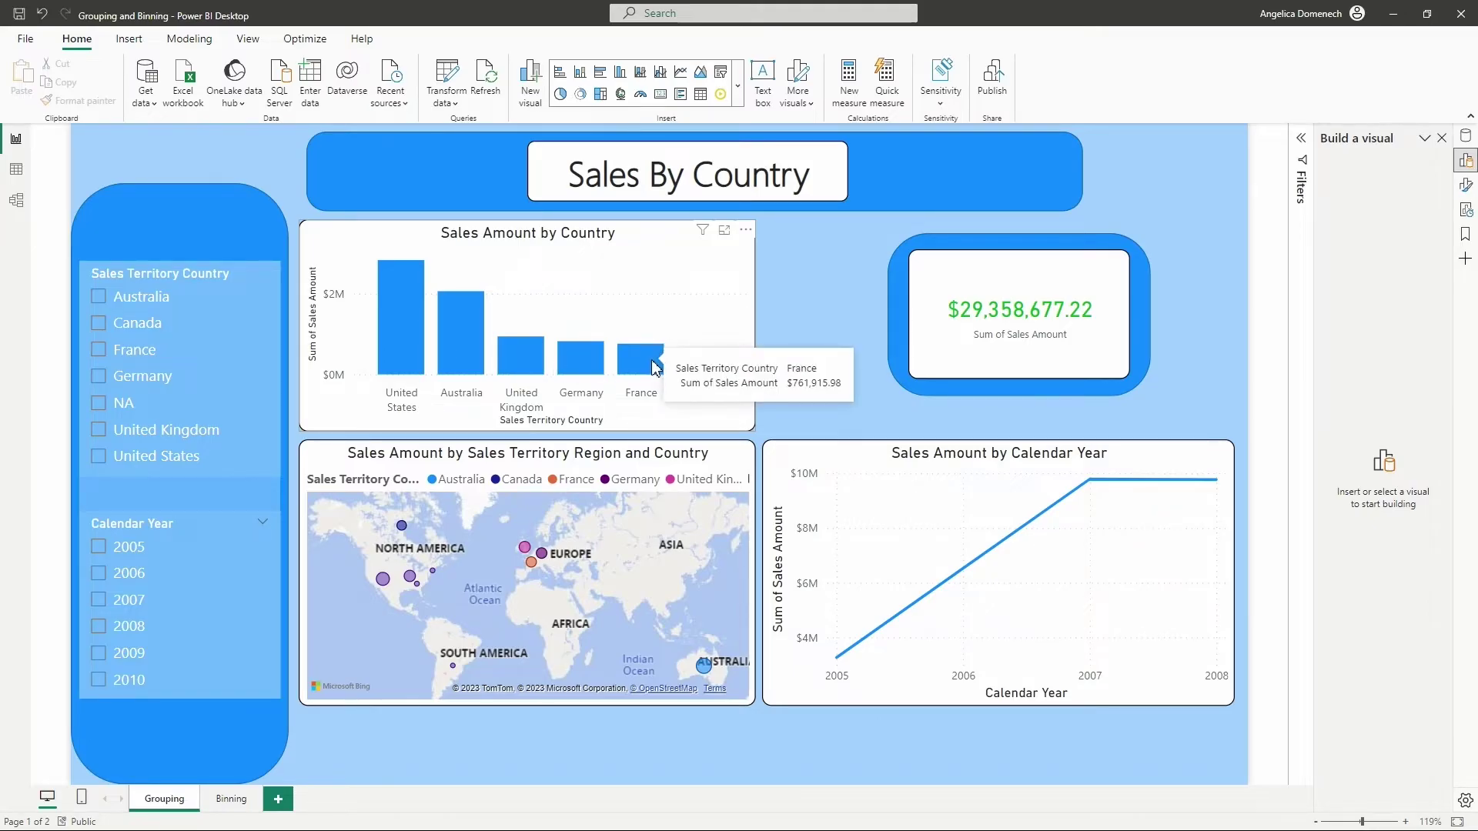
pyautogui.moveTo(392, 346)
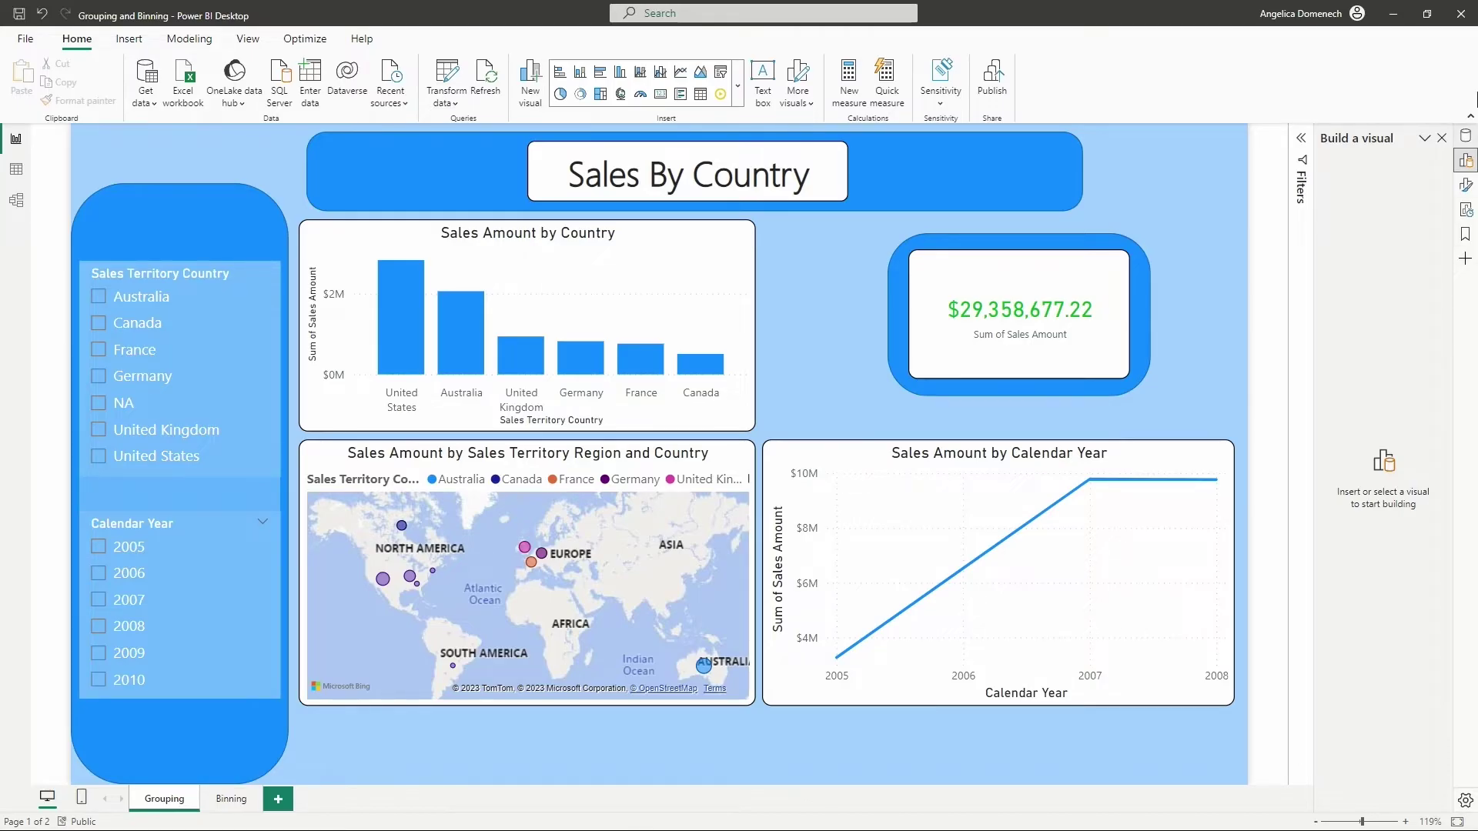
pyautogui.click(1467, 137)
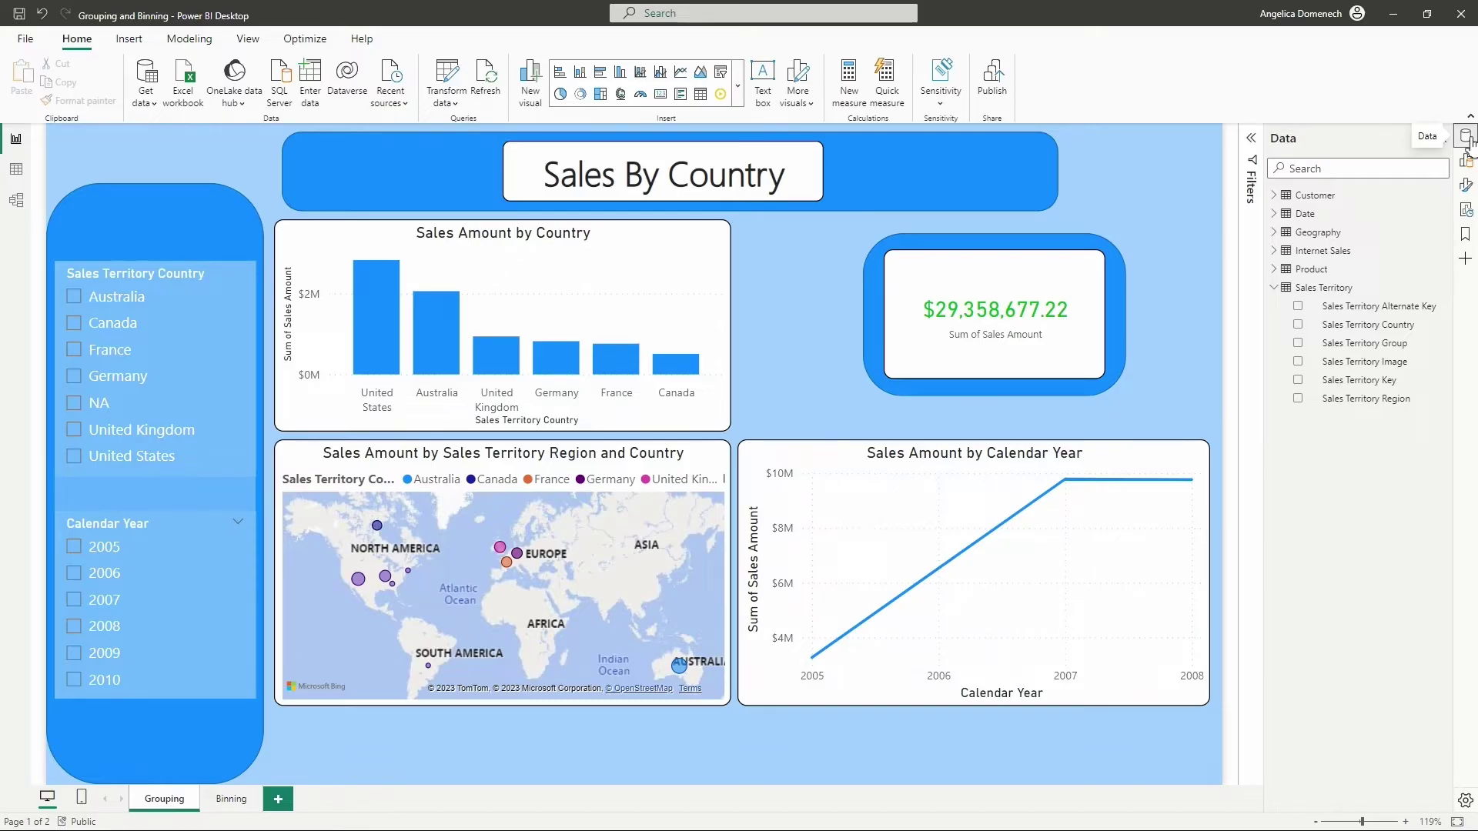
pyautogui.click(259, 47)
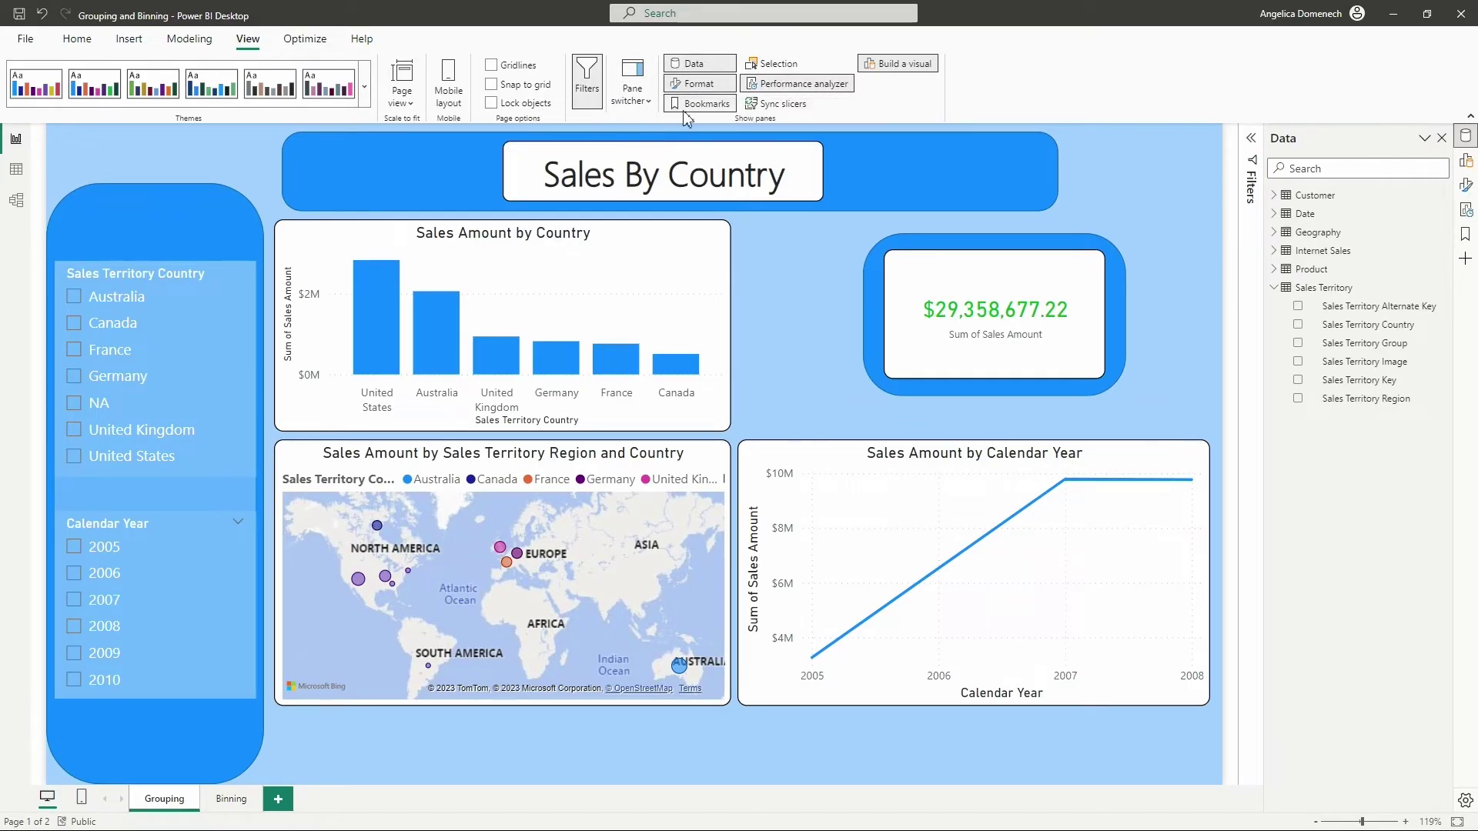
pyautogui.click(649, 102)
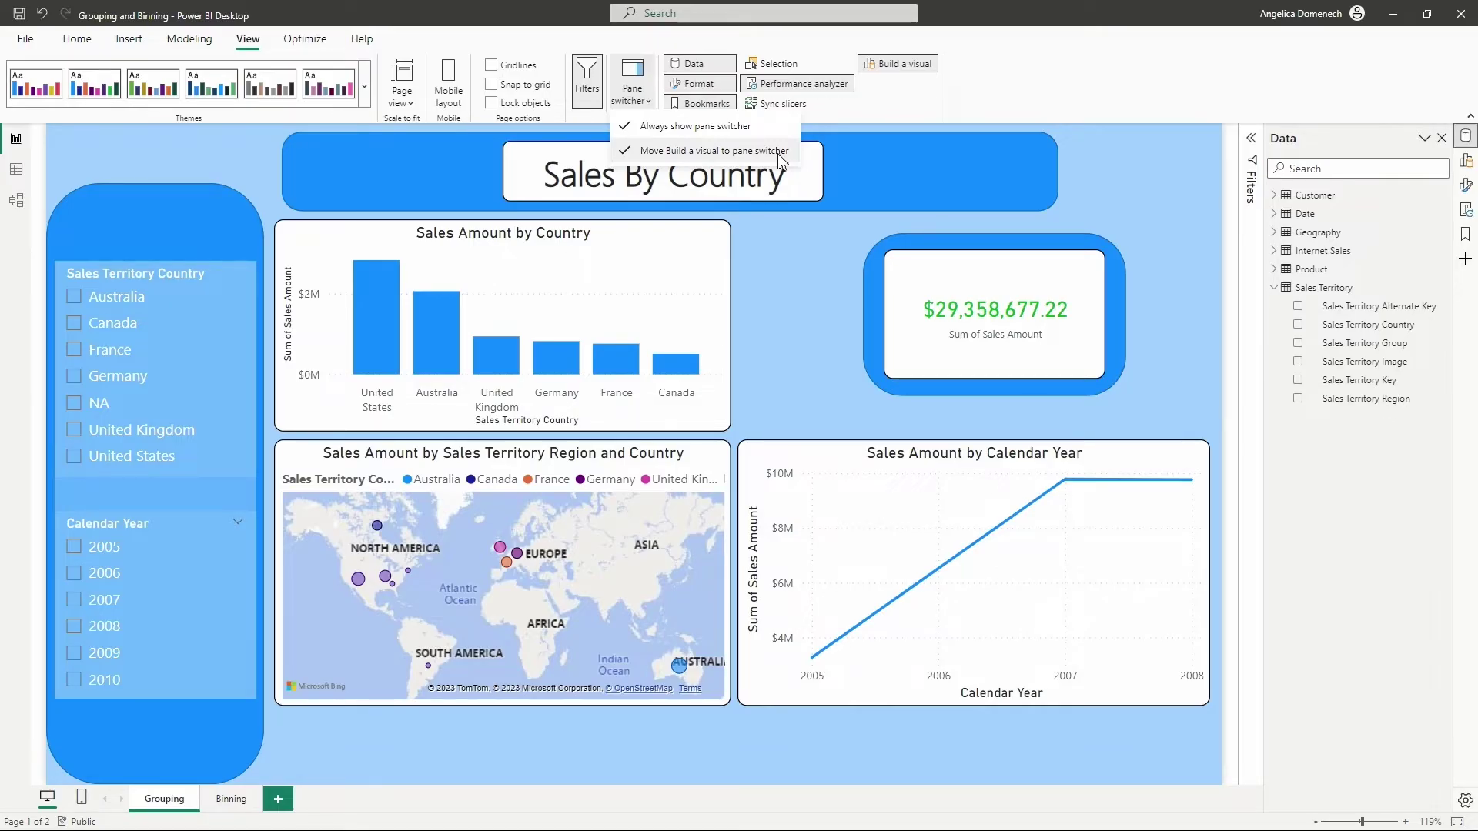
pyautogui.click(1060, 94)
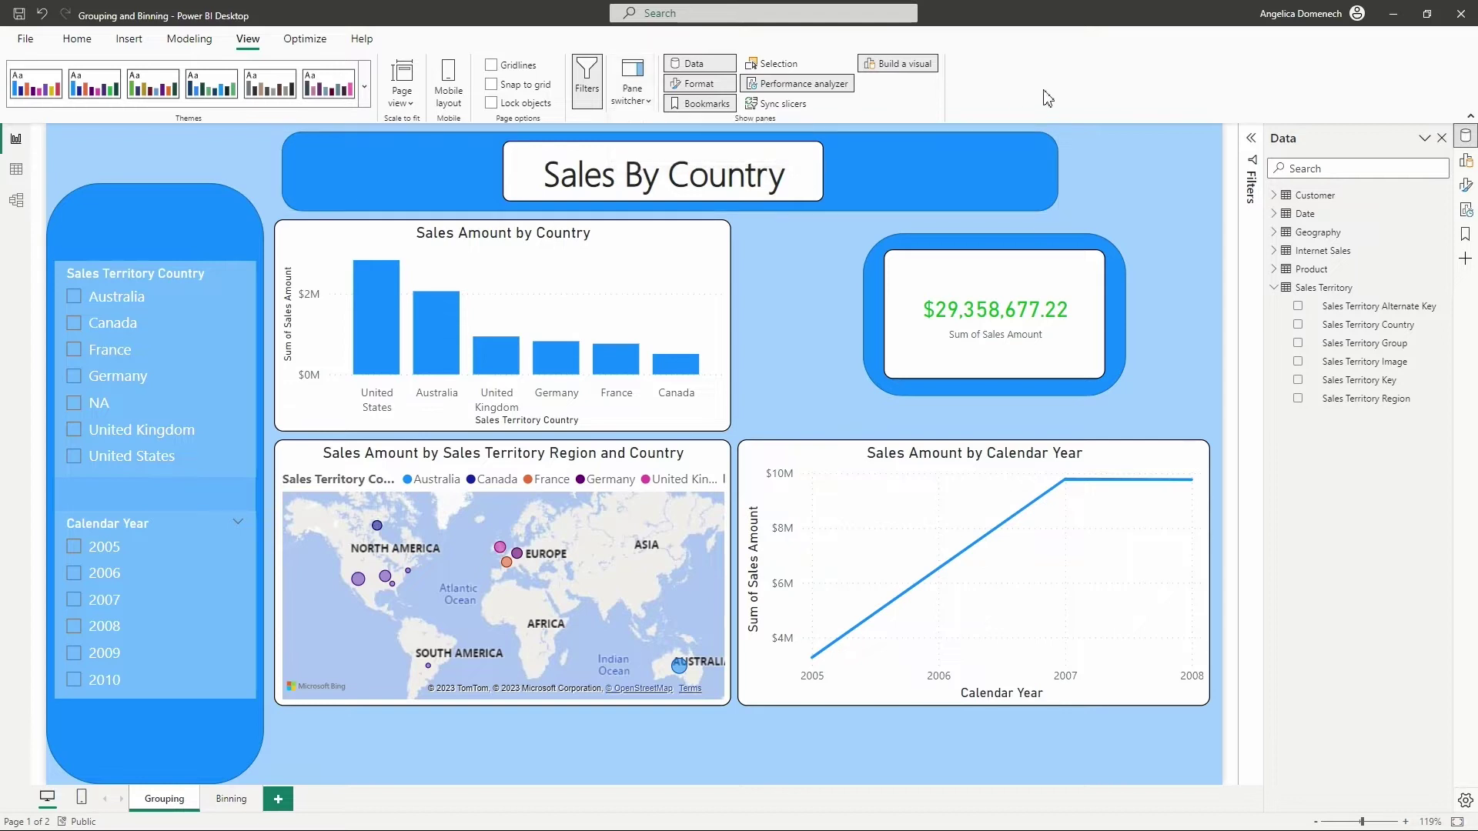
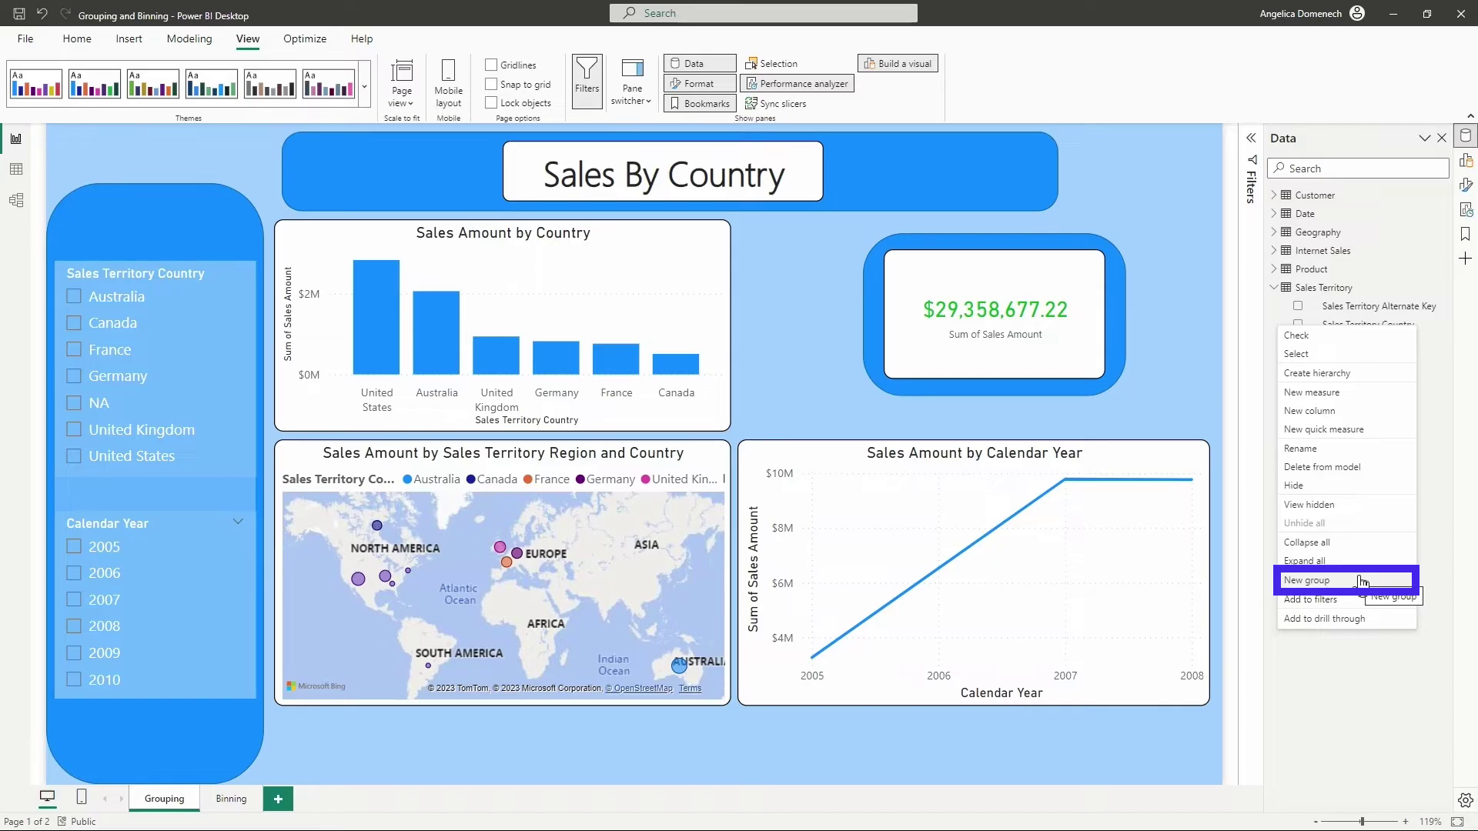
# - Start a new group on the Sales Territory Country field and name it Continents
pyautogui.click(1360, 581)
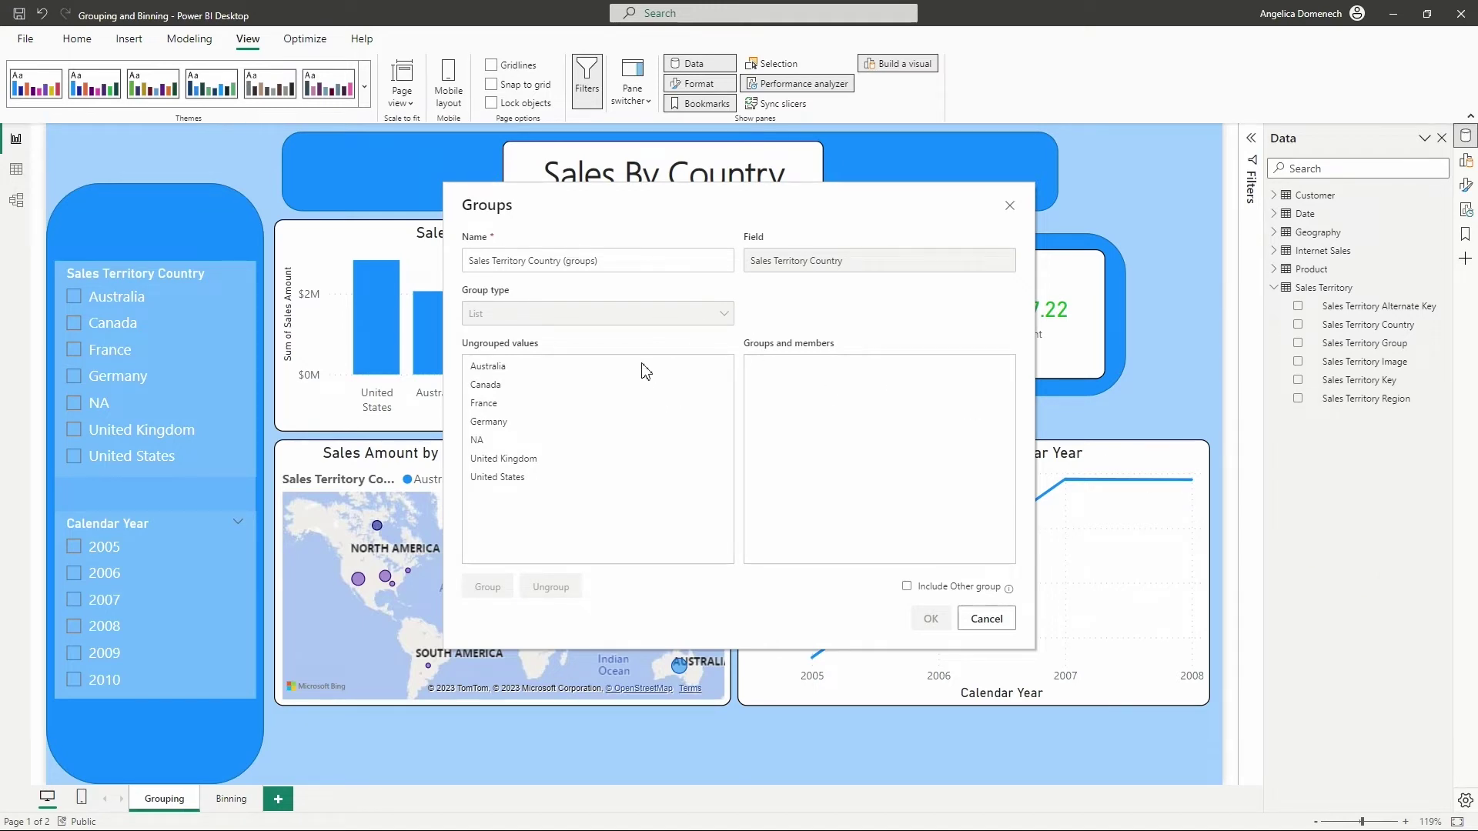
pyautogui.click(607, 262)
pyautogui.hotkey('ctrl', 'a')
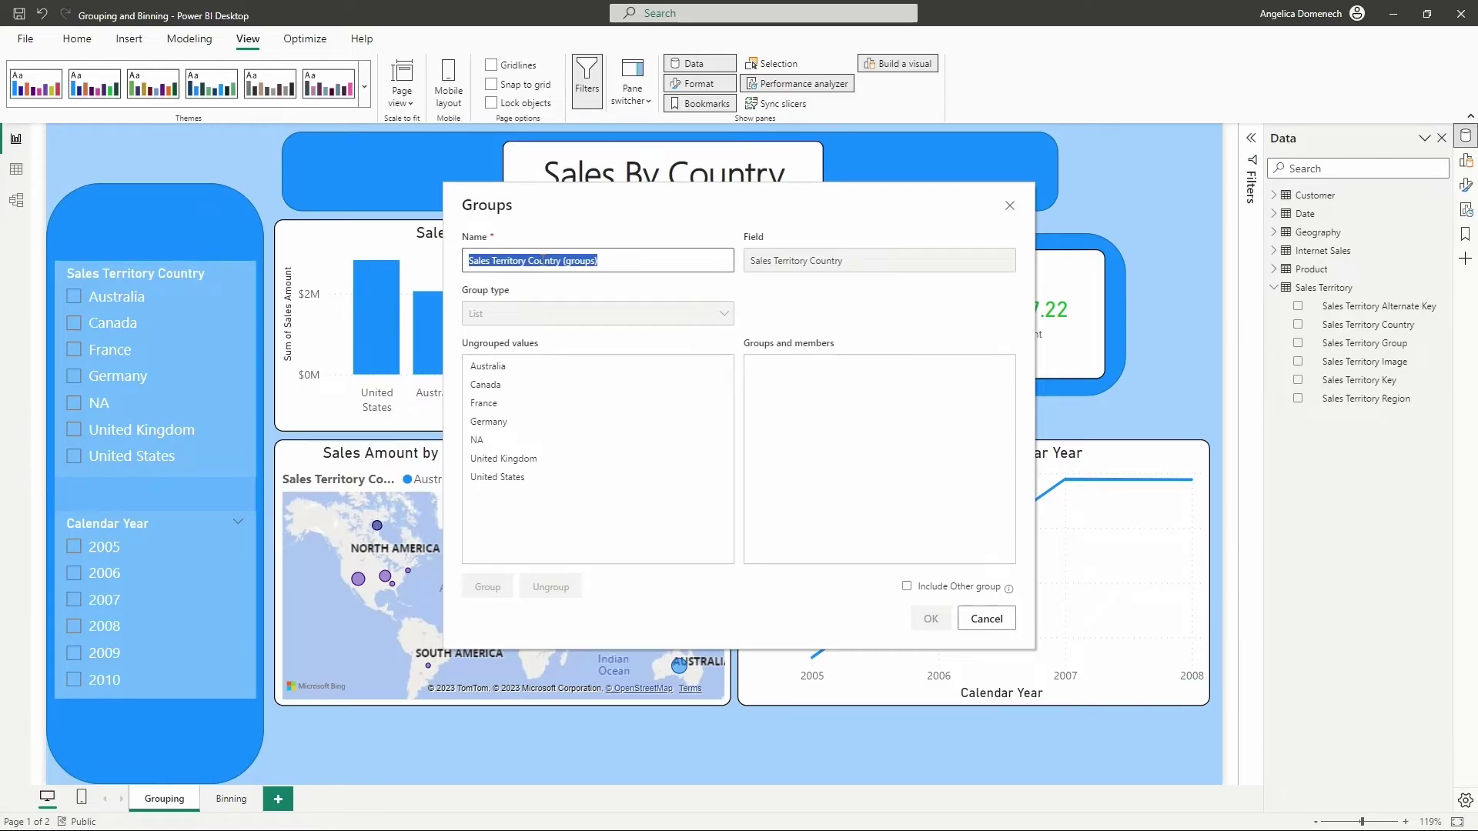
pyautogui.write('Continents')
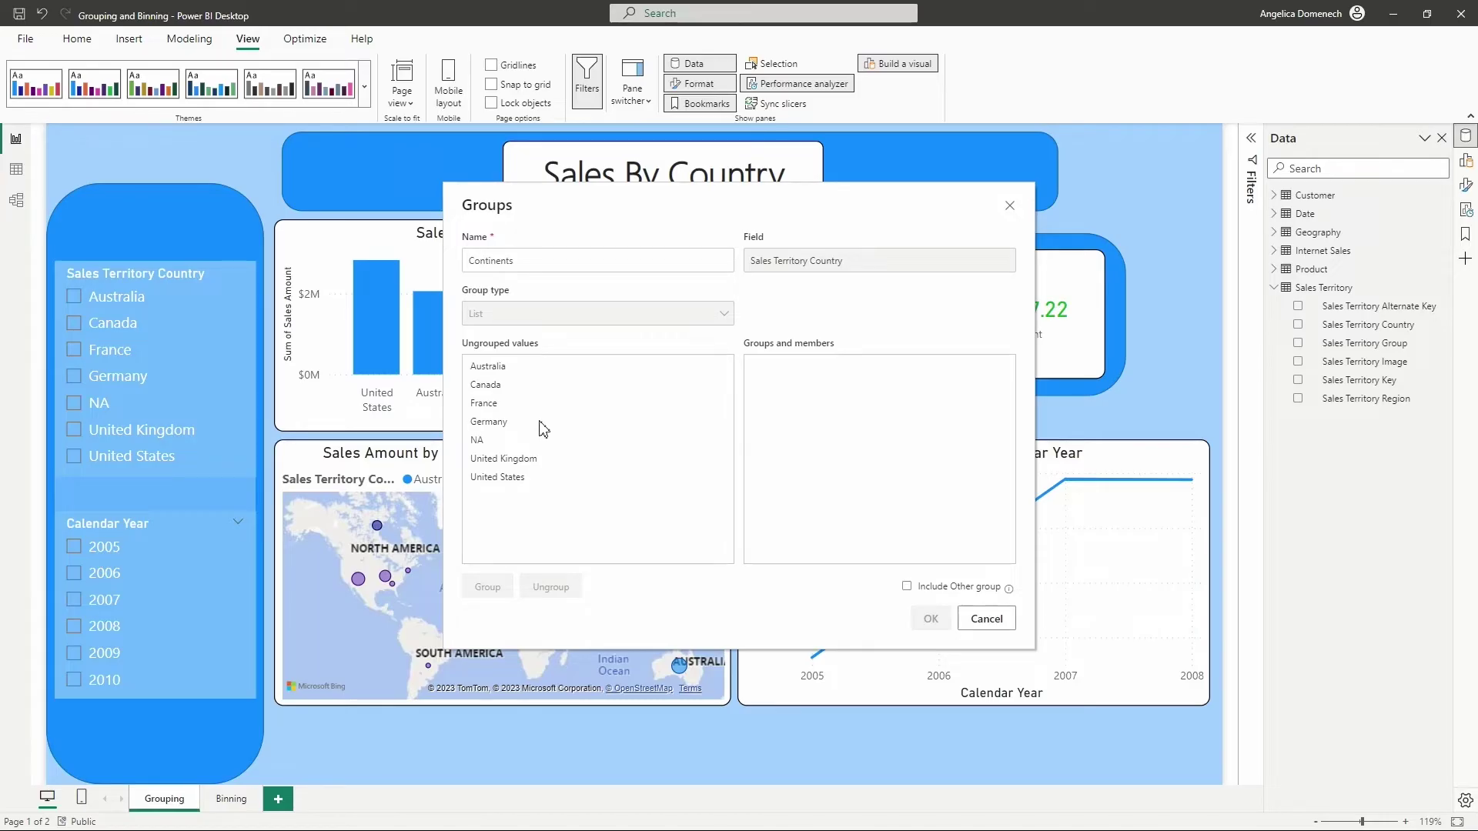
# - Group Canada and United States together and name that group North America
pyautogui.click(495, 389)
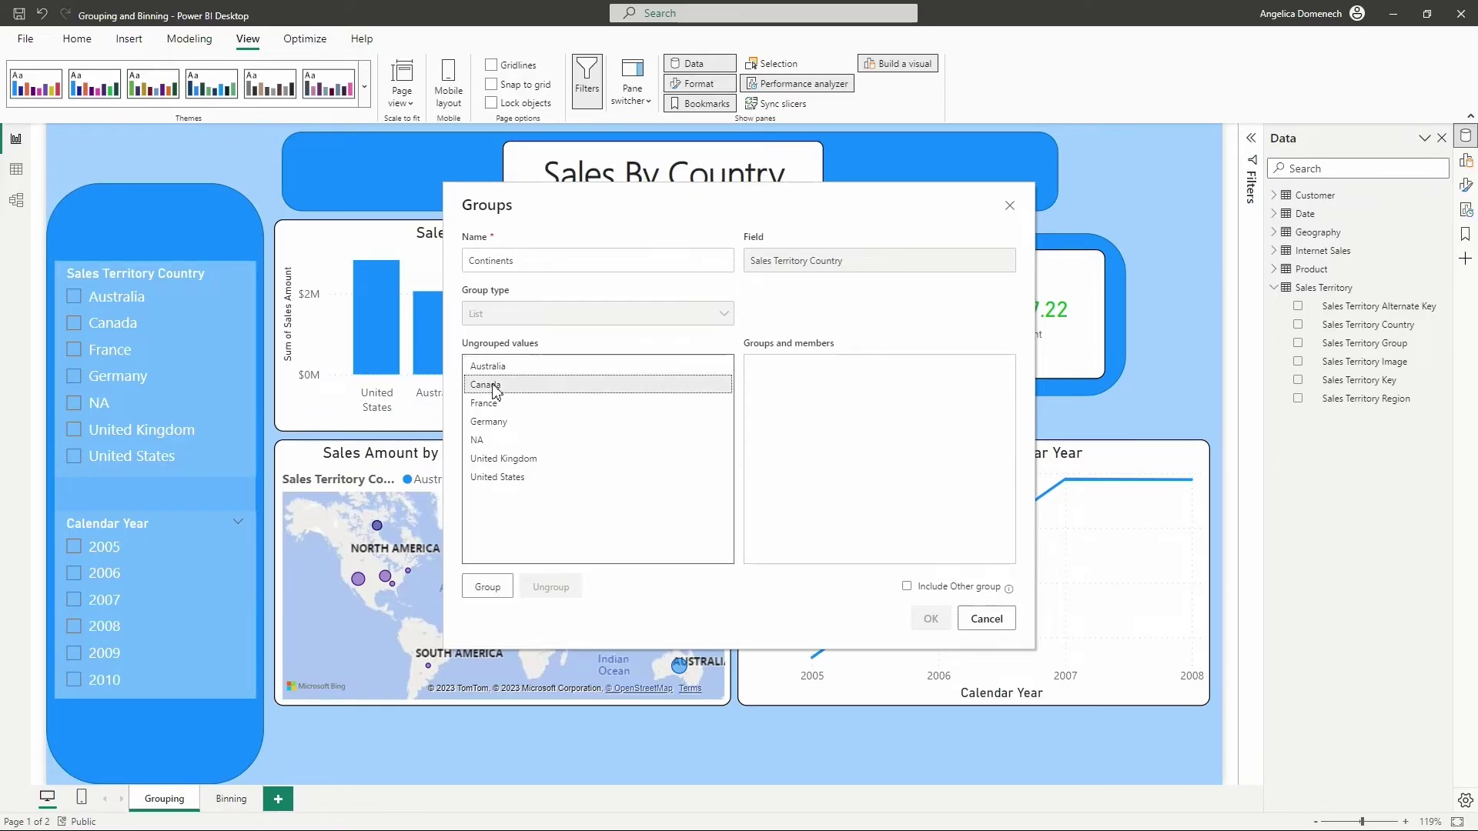
pyautogui.keyDown('ctrl'); pyautogui.click(507, 477); pyautogui.keyUp('ctrl')
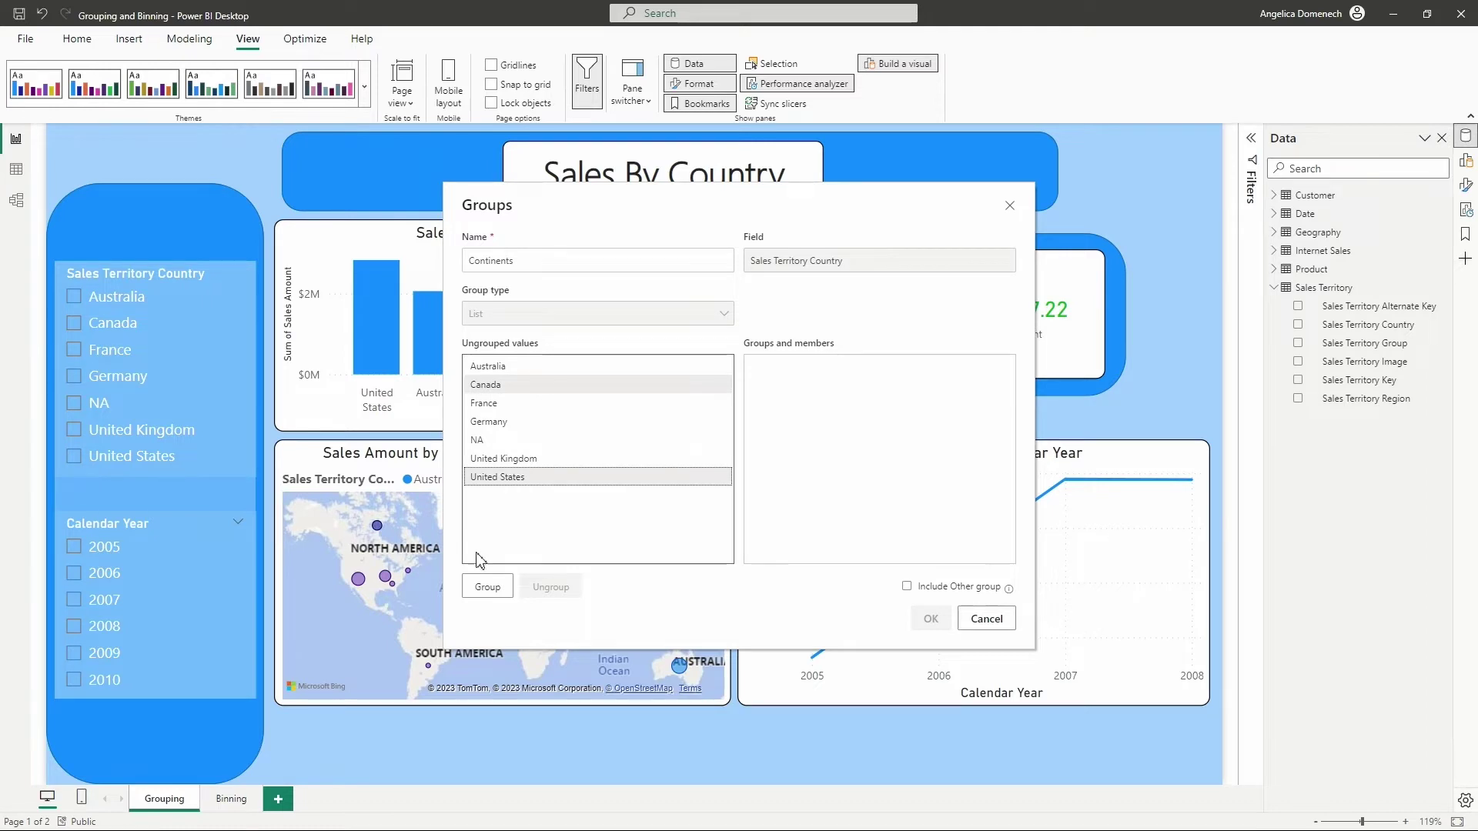
pyautogui.click(508, 603)
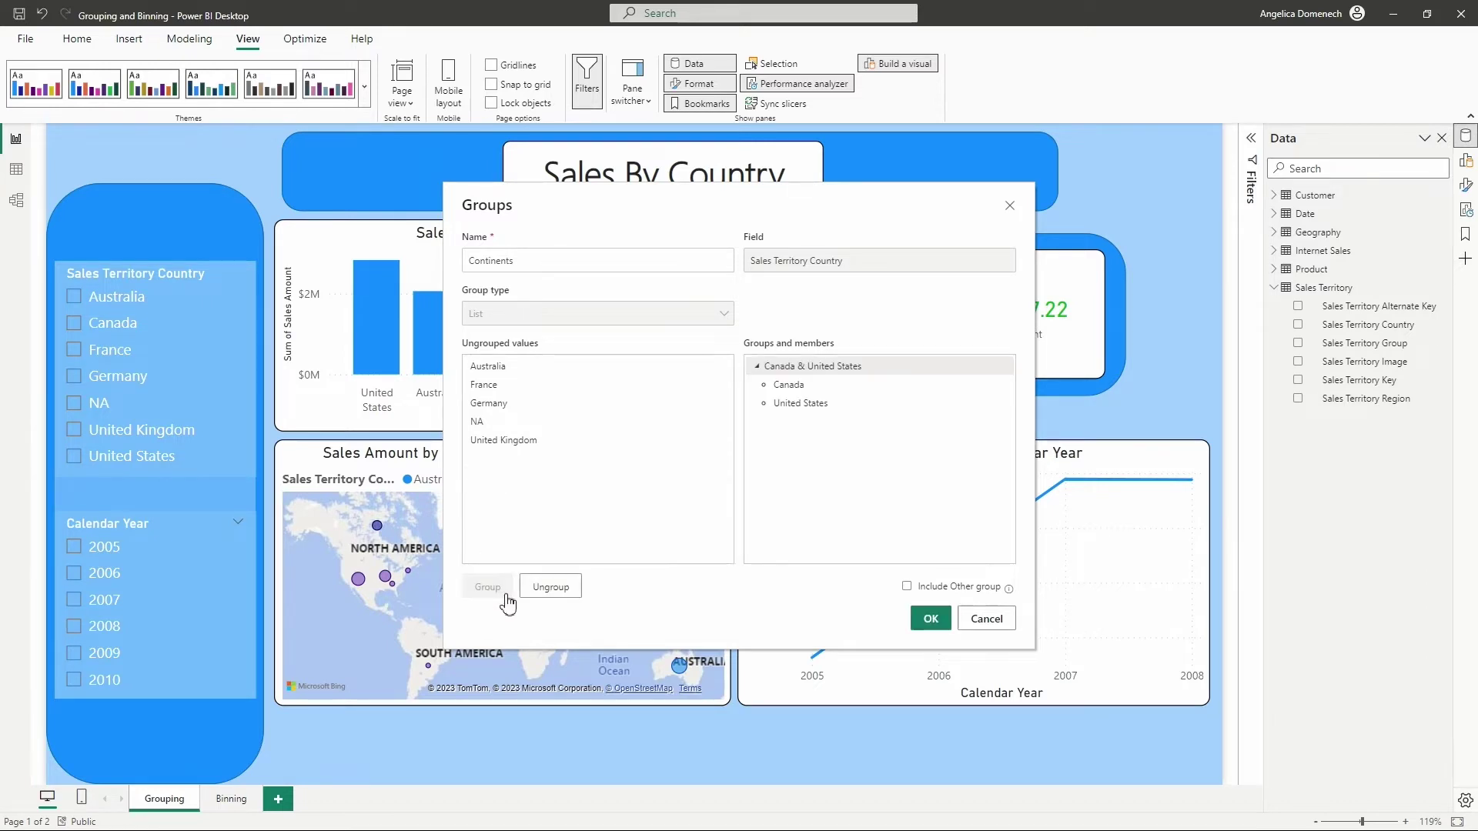
pyautogui.doubleClick(838, 366)
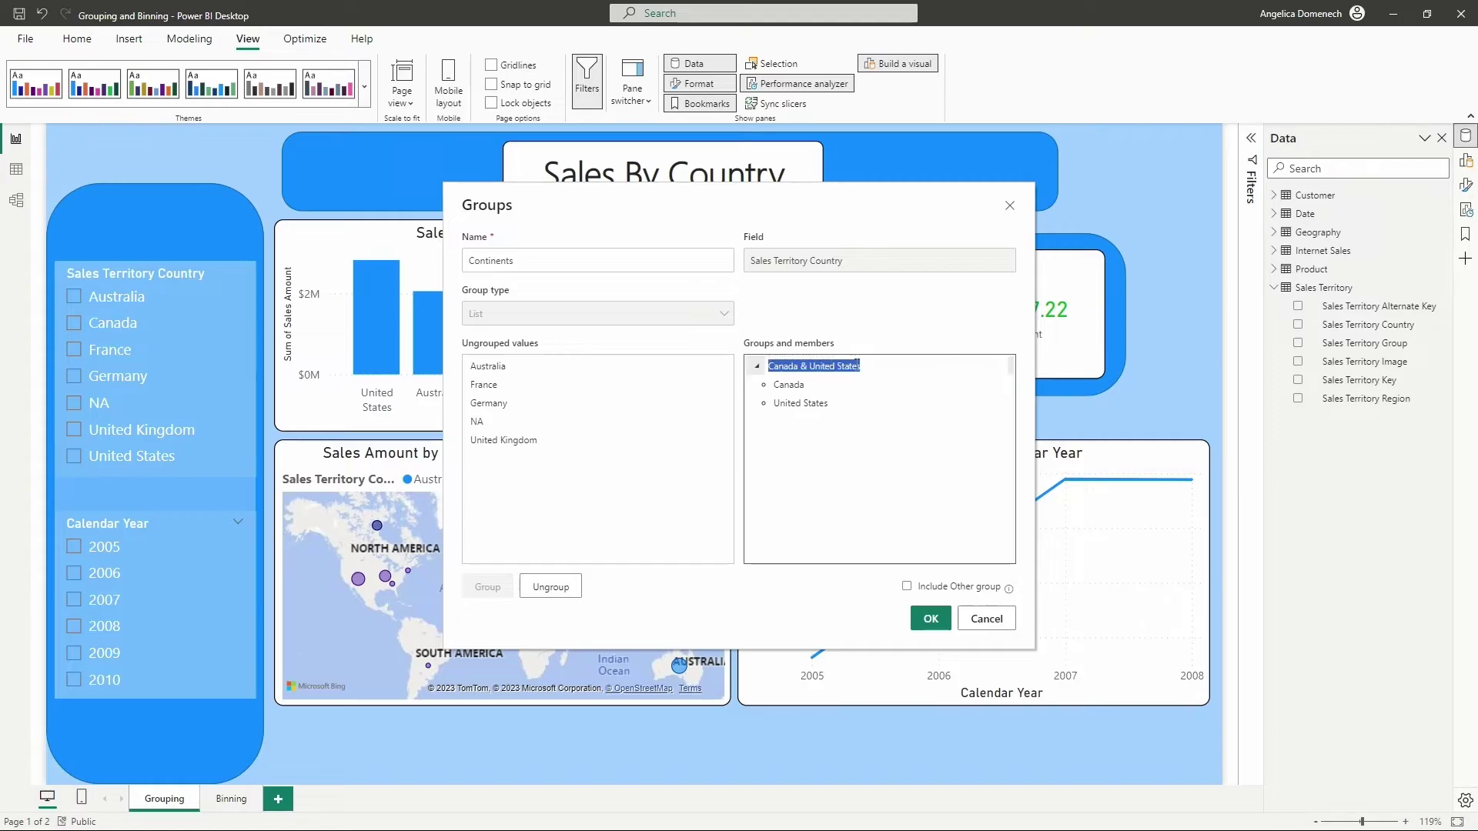
pyautogui.write('Nort')
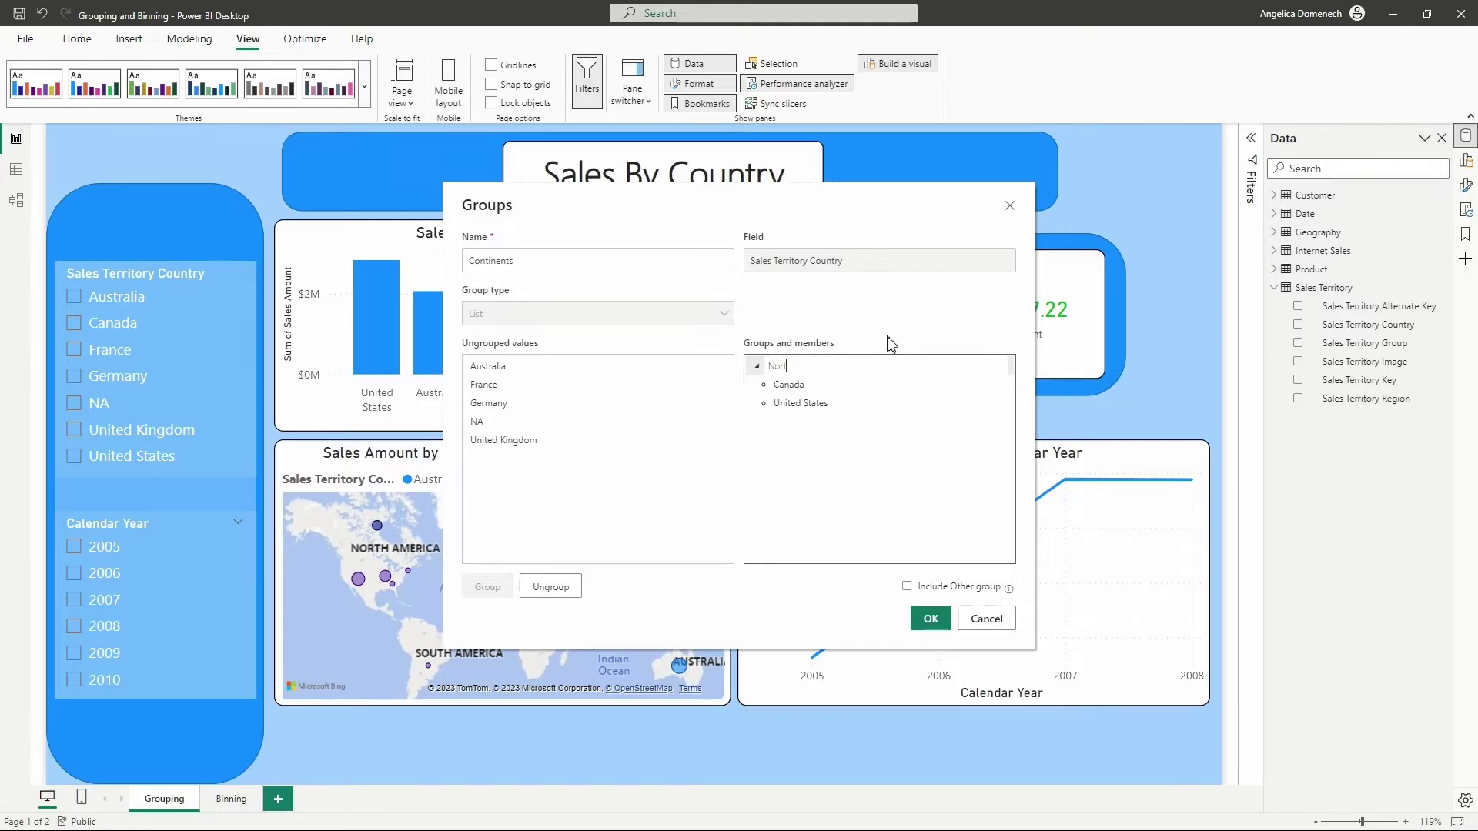
pyautogui.write('h America')
pyautogui.press('Return')
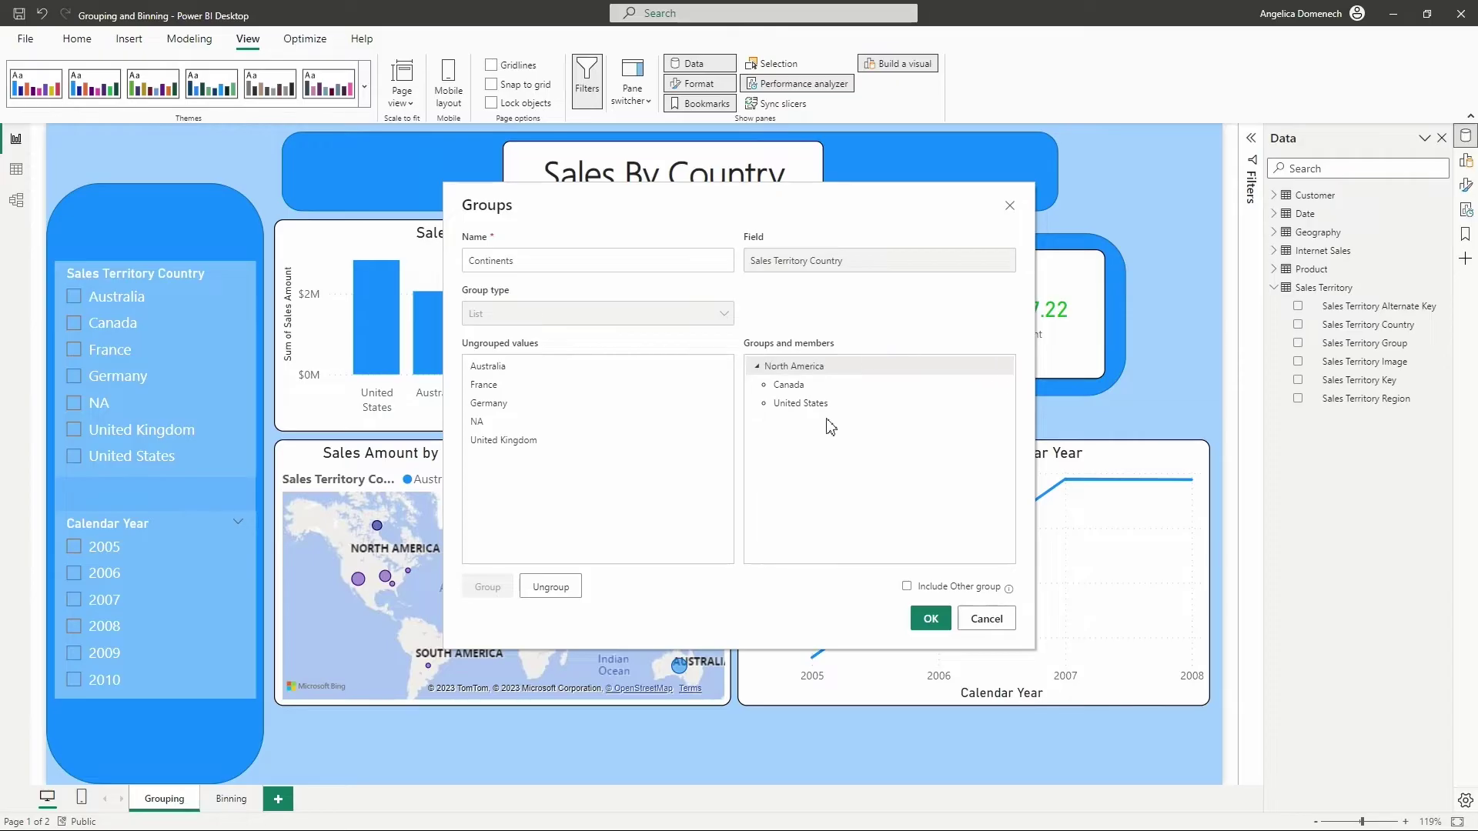
pyautogui.click(567, 506)
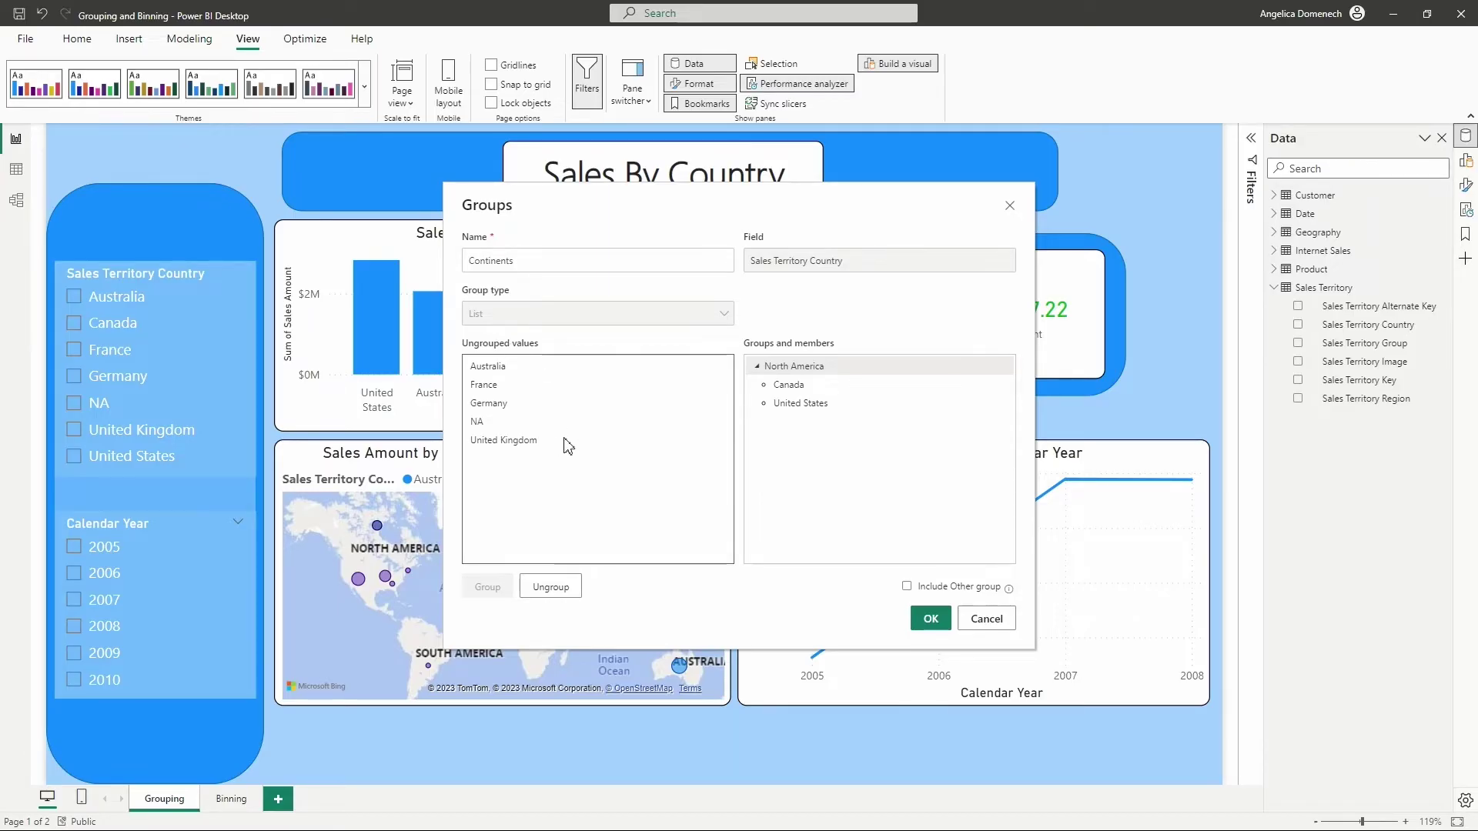
pyautogui.click(498, 389)
pyautogui.keyDown('ctrl'); pyautogui.click(510, 404); pyautogui.keyUp('ctrl')
pyautogui.keyDown('ctrl'); pyautogui.click(518, 445); pyautogui.keyUp('ctrl')
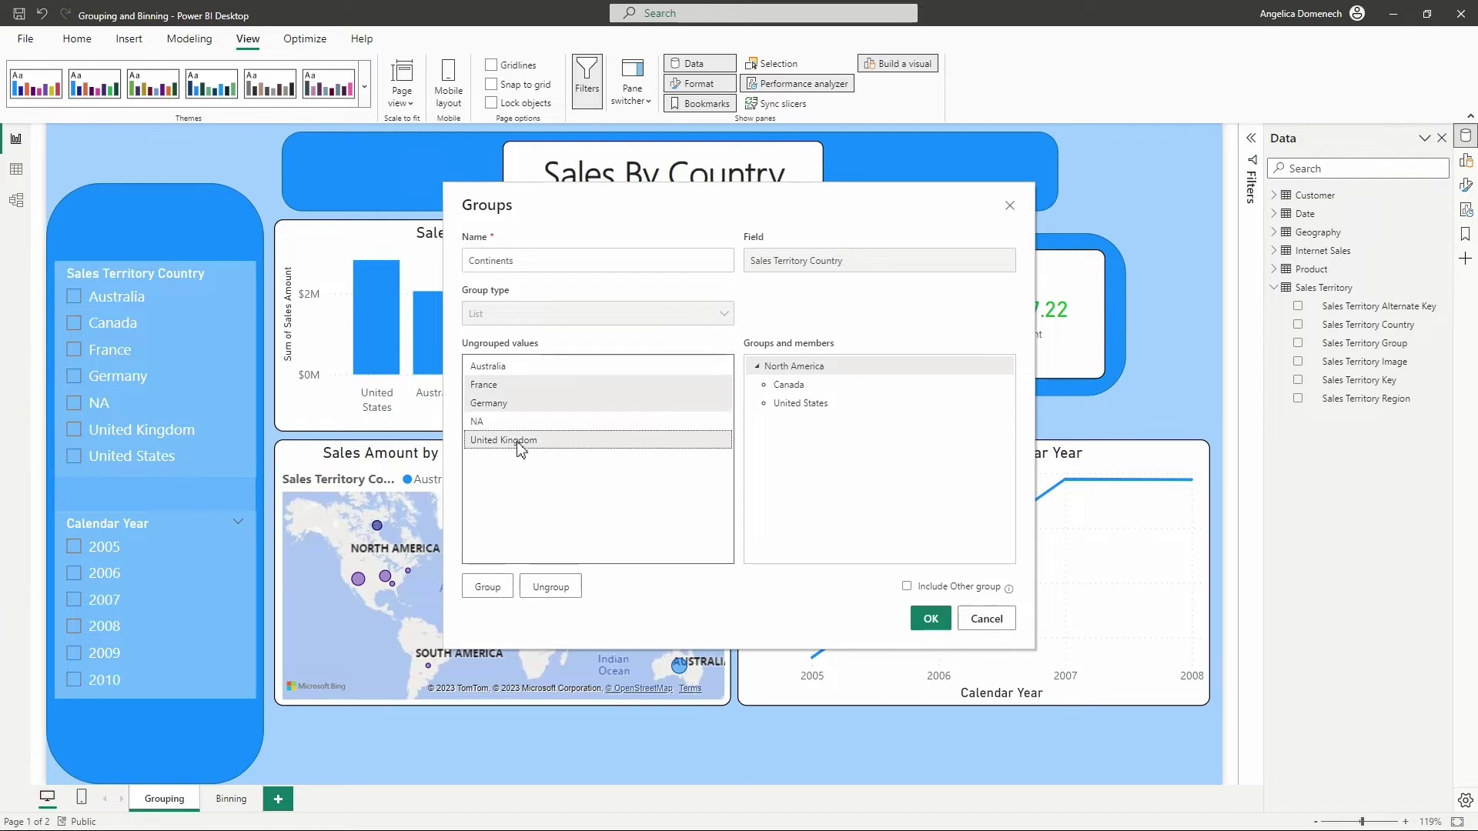
pyautogui.click(490, 588)
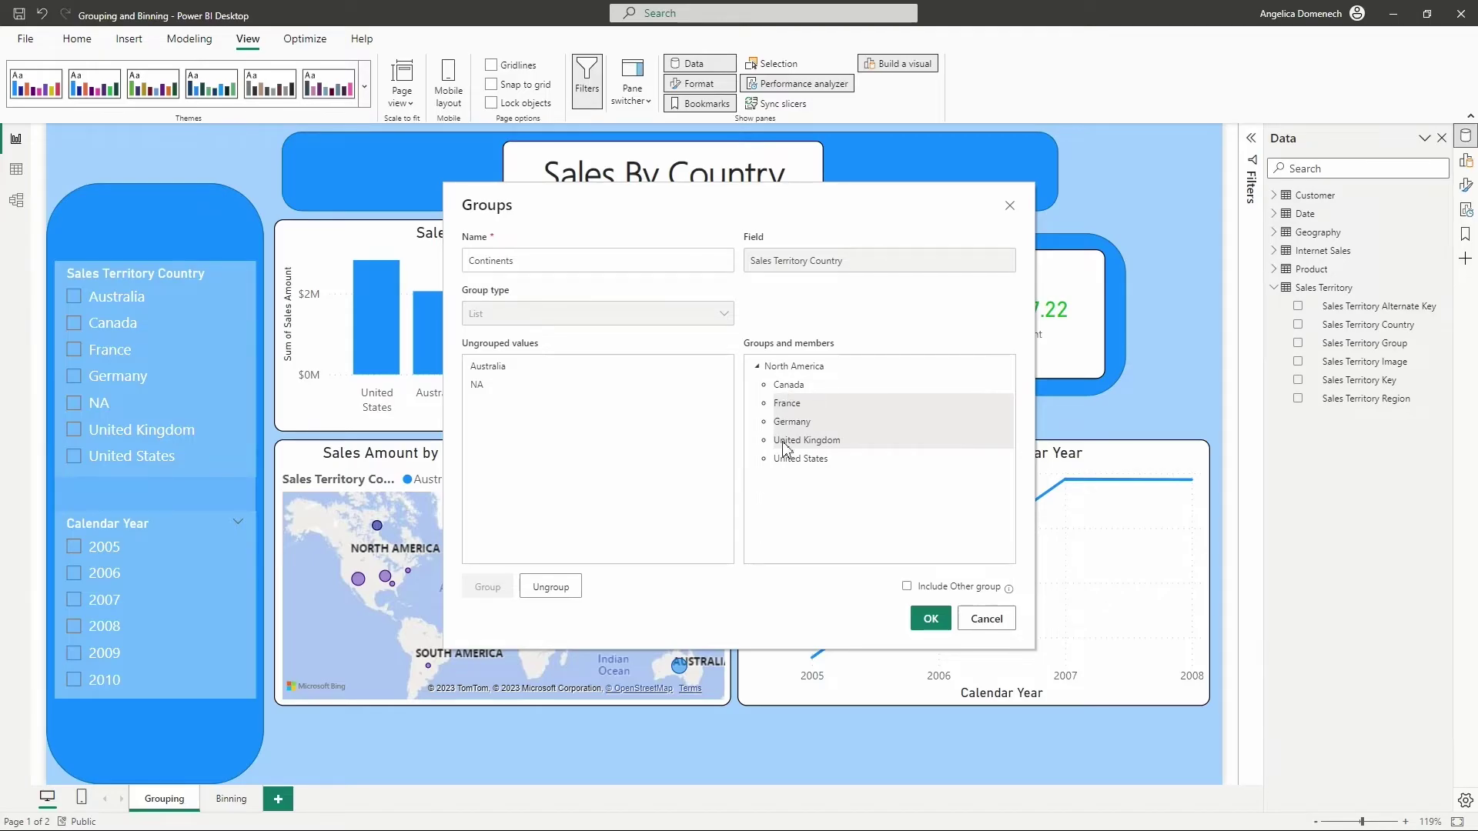
pyautogui.click(549, 587)
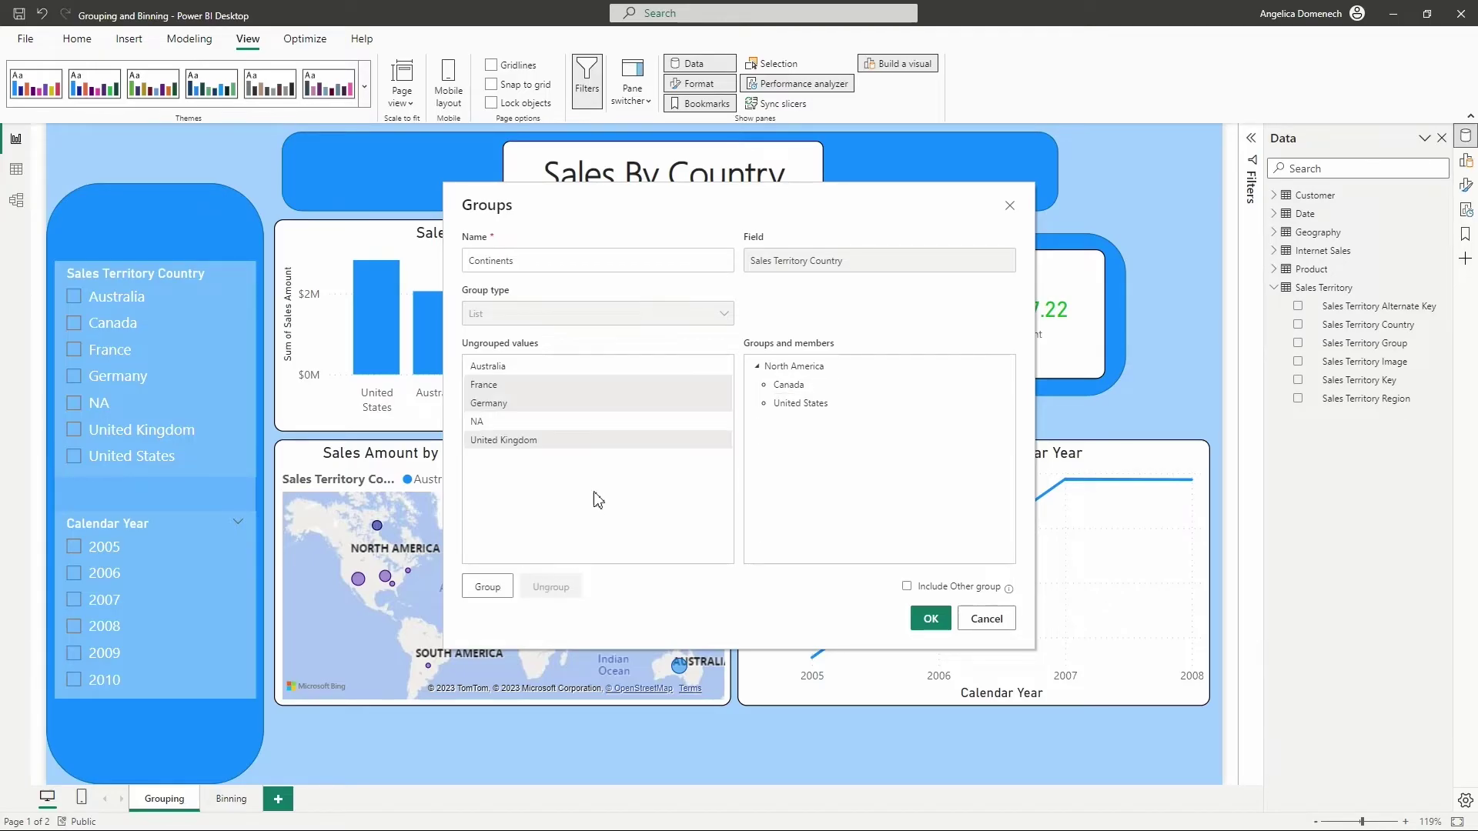
# - Group France, Germany and United Kingdom as a separate group named Europe
pyautogui.click(502, 510)
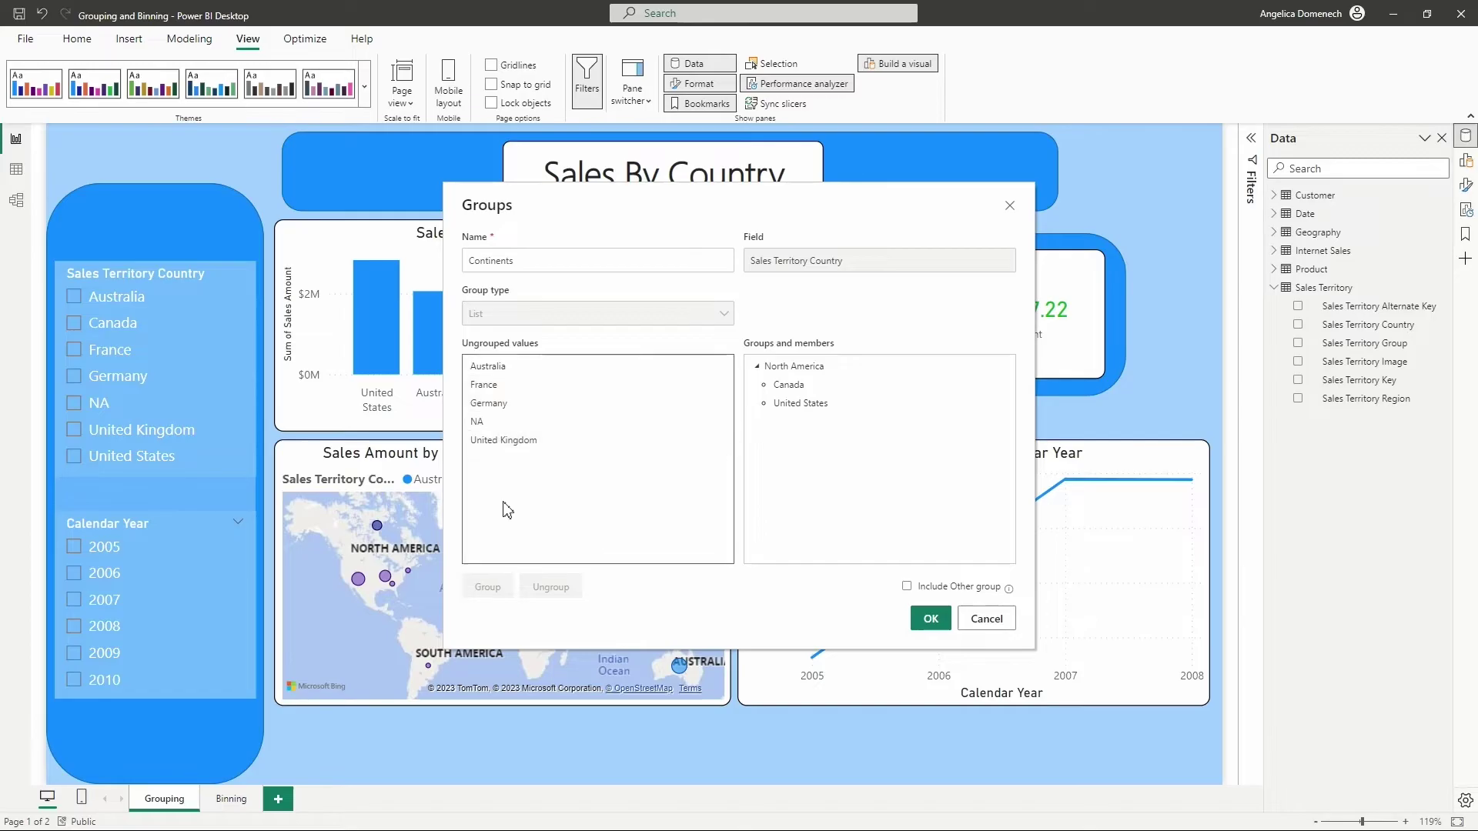
pyautogui.press('Tab')
pyautogui.click(505, 441)
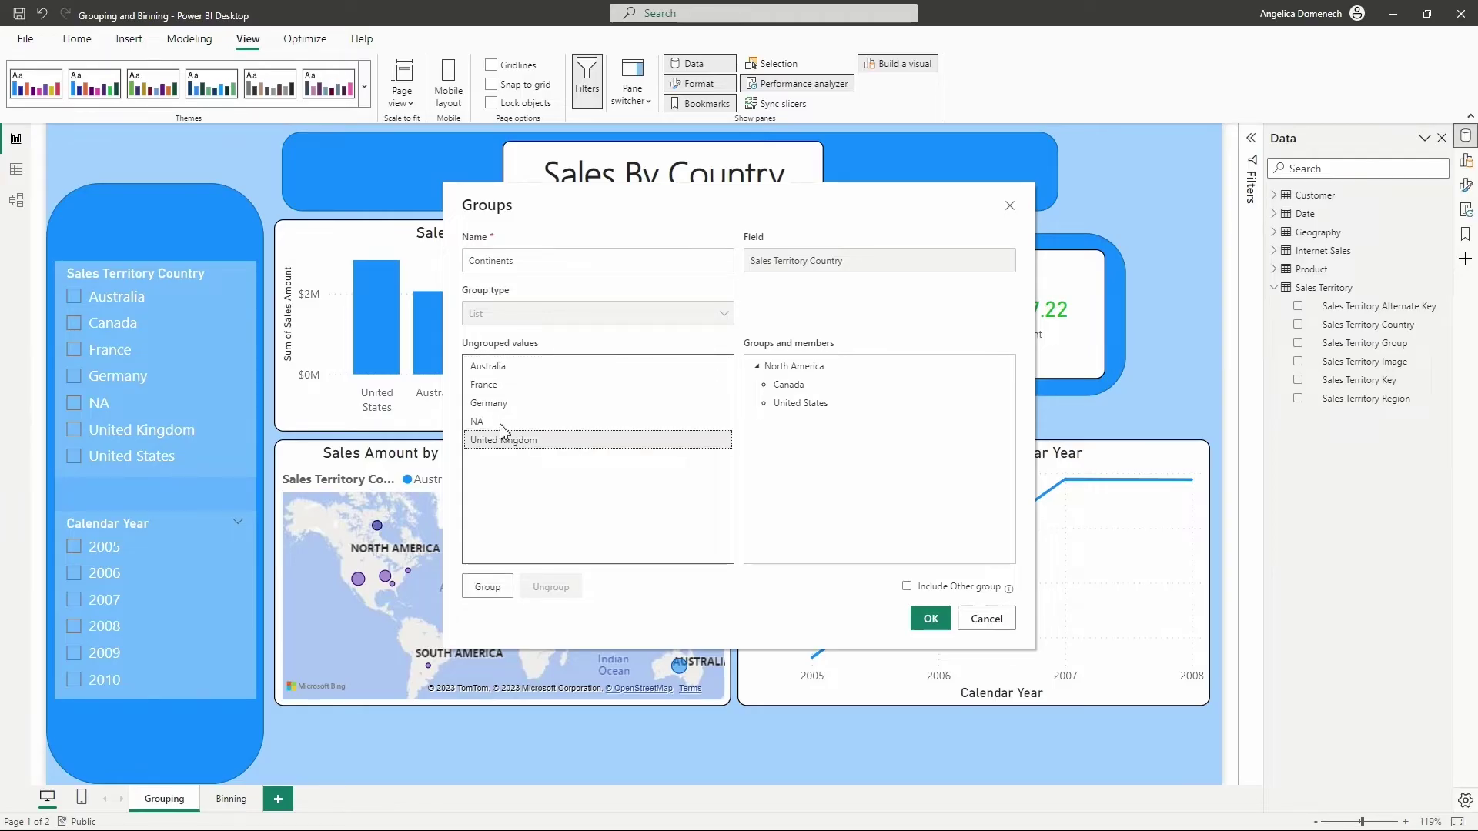
pyautogui.keyDown('ctrl'); pyautogui.click(505, 404); pyautogui.keyUp('ctrl')
pyautogui.keyDown('ctrl'); pyautogui.click(509, 388); pyautogui.keyUp('ctrl')
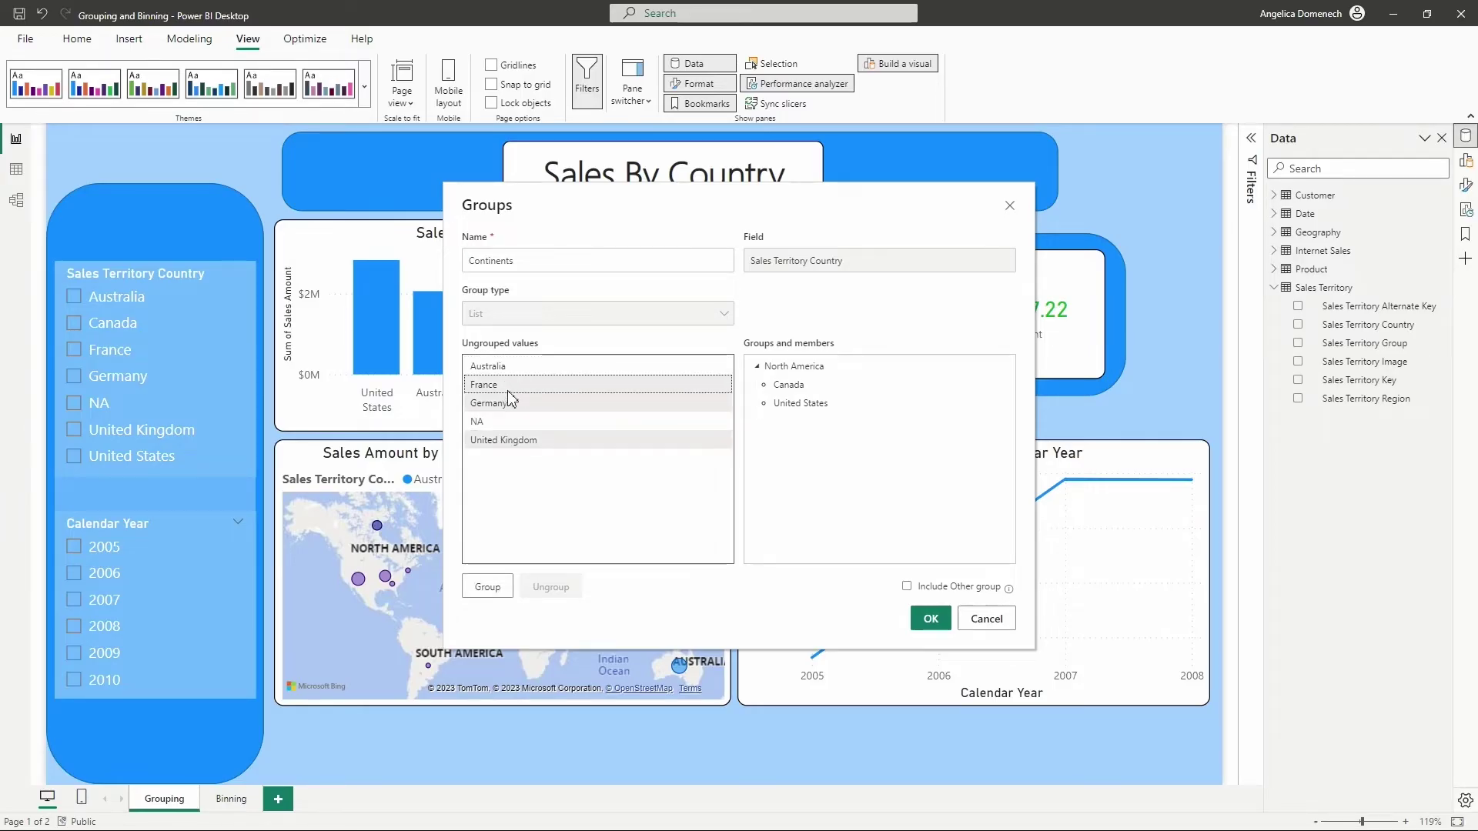
pyautogui.click(488, 588)
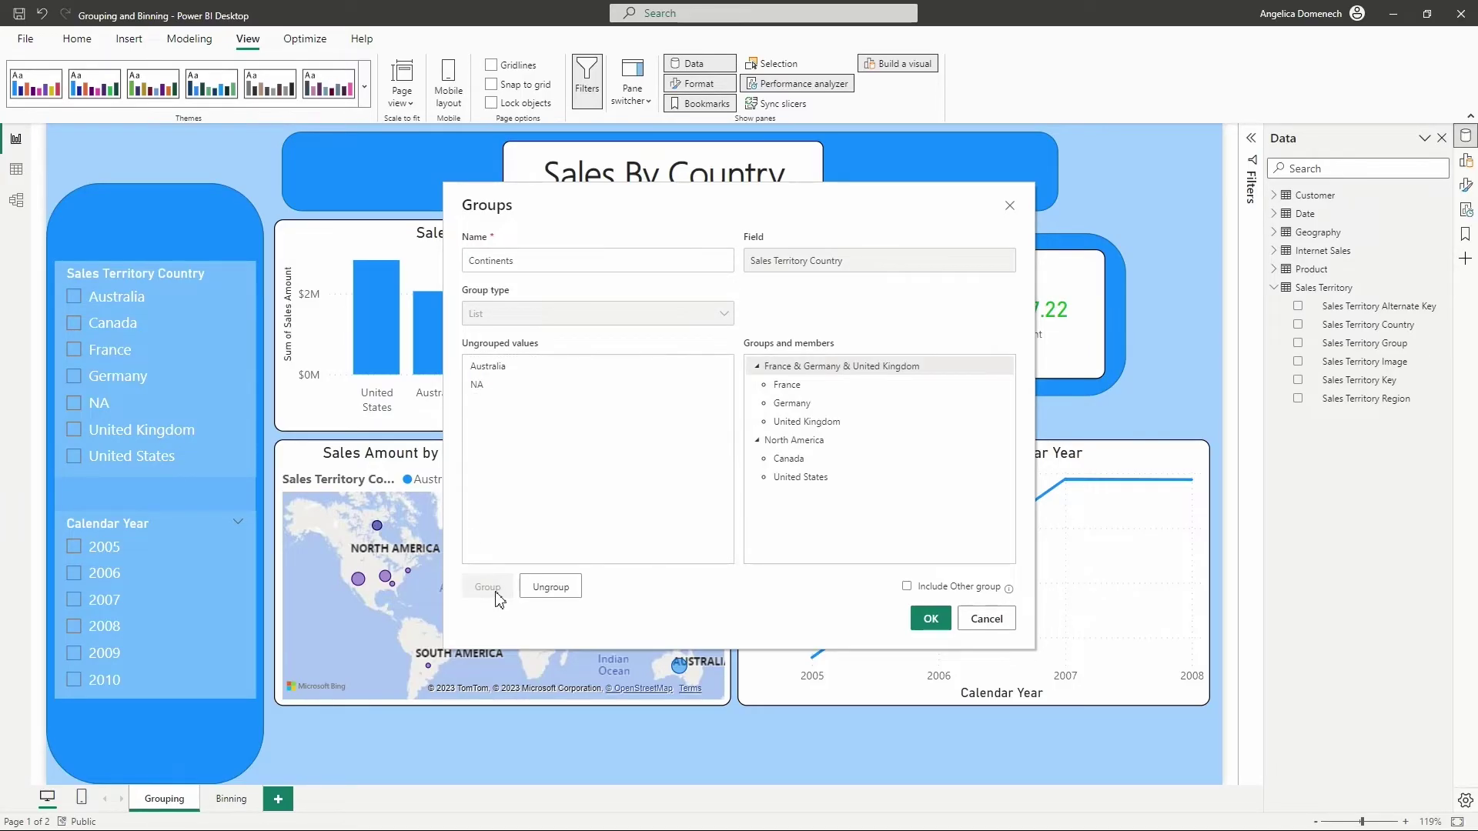
pyautogui.doubleClick(845, 368)
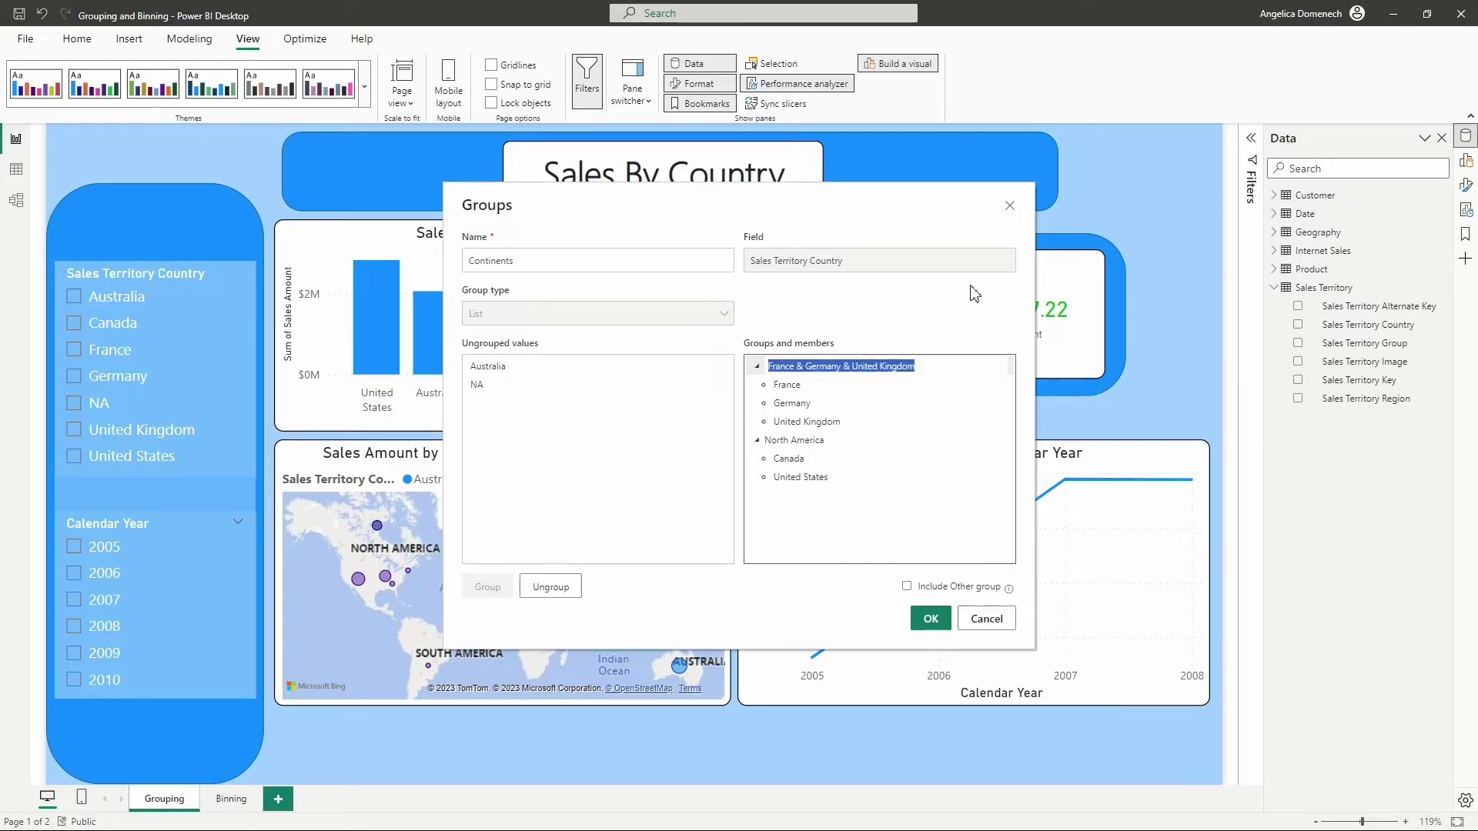
pyautogui.write('Europe')
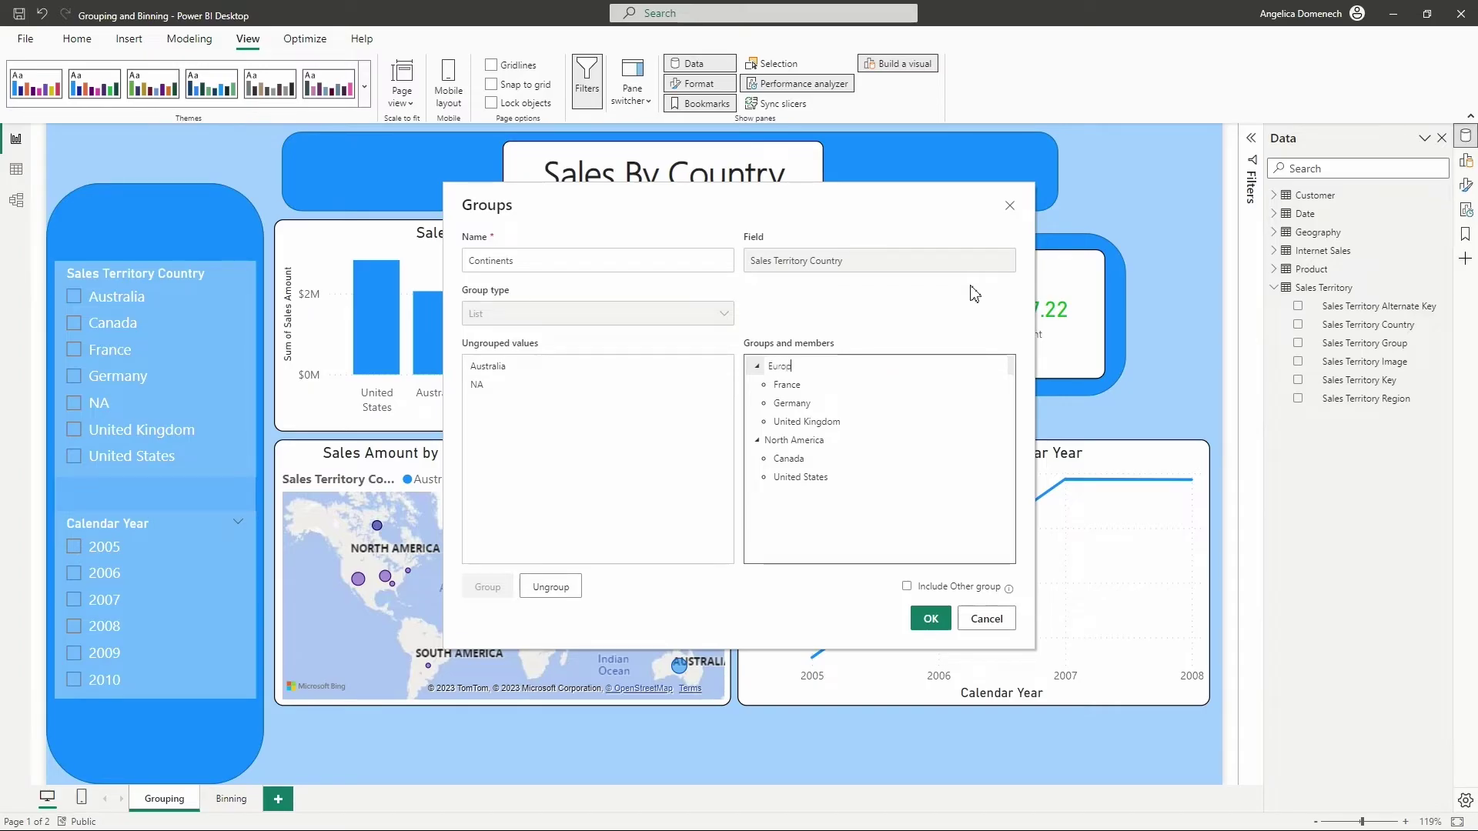
pyautogui.press('Return')
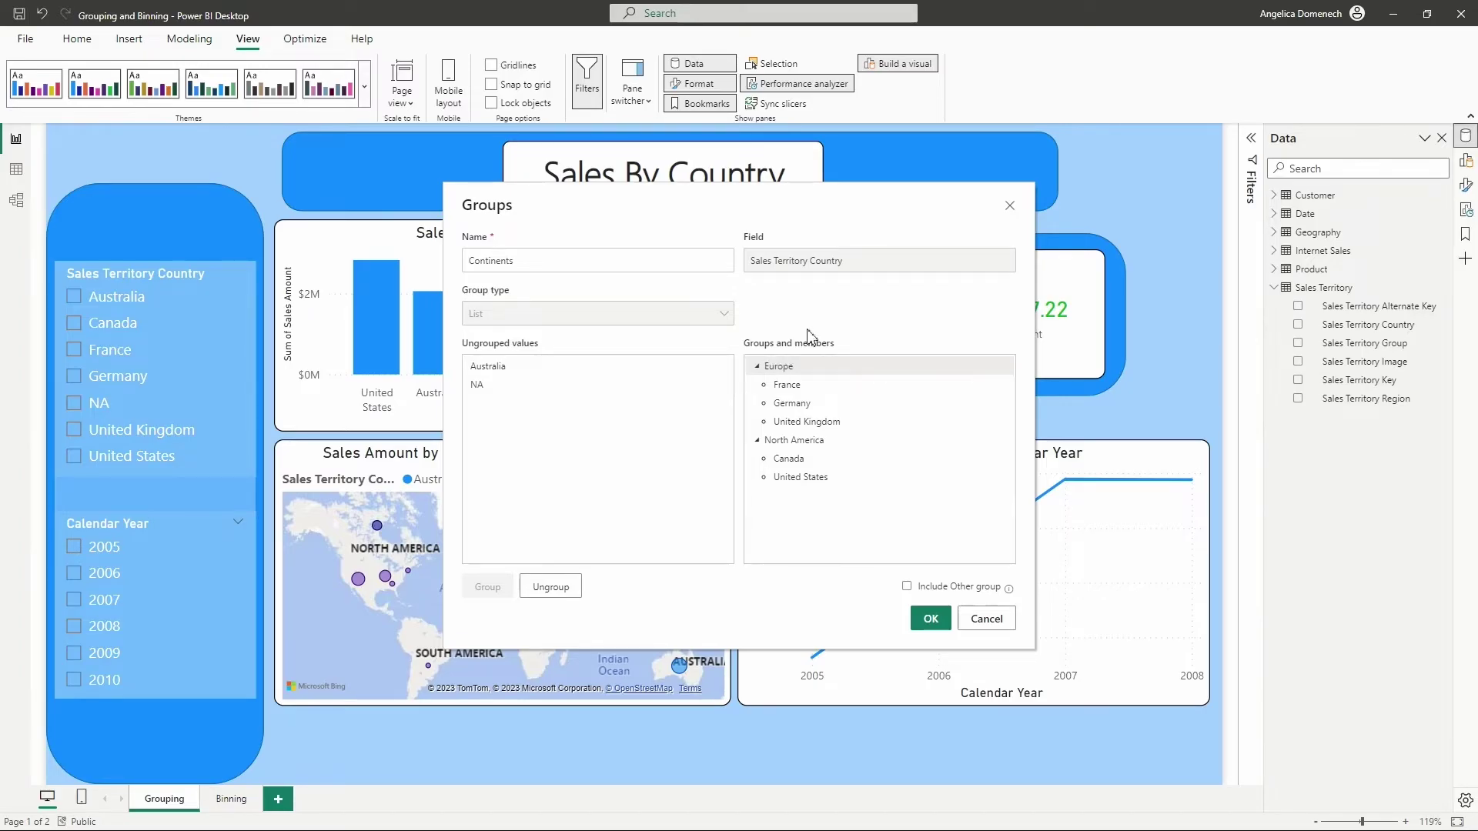
# - Put Australia in its own group and save the Continents grouping without an Other group
pyautogui.click(485, 368)
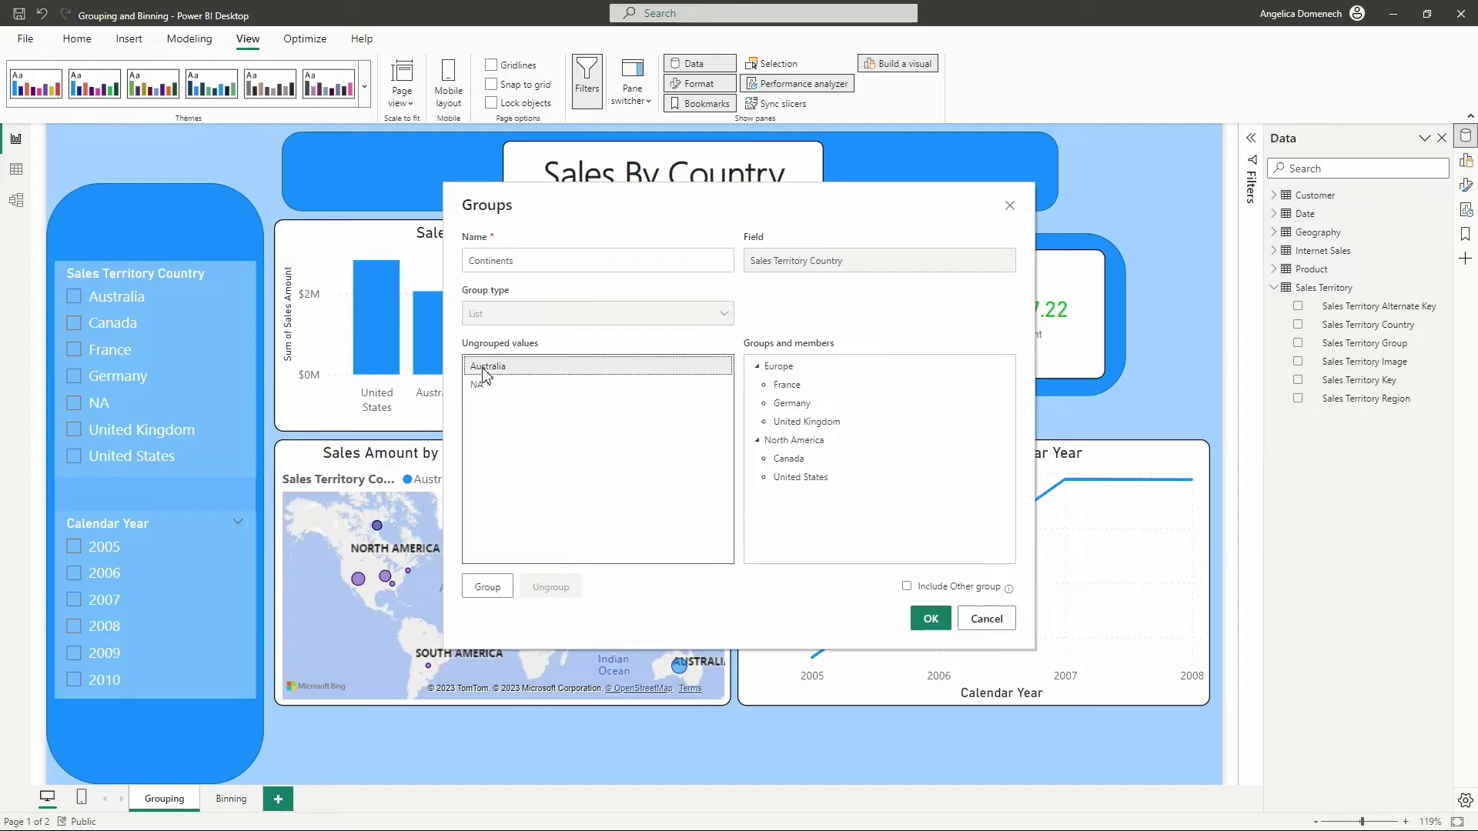
pyautogui.click(494, 588)
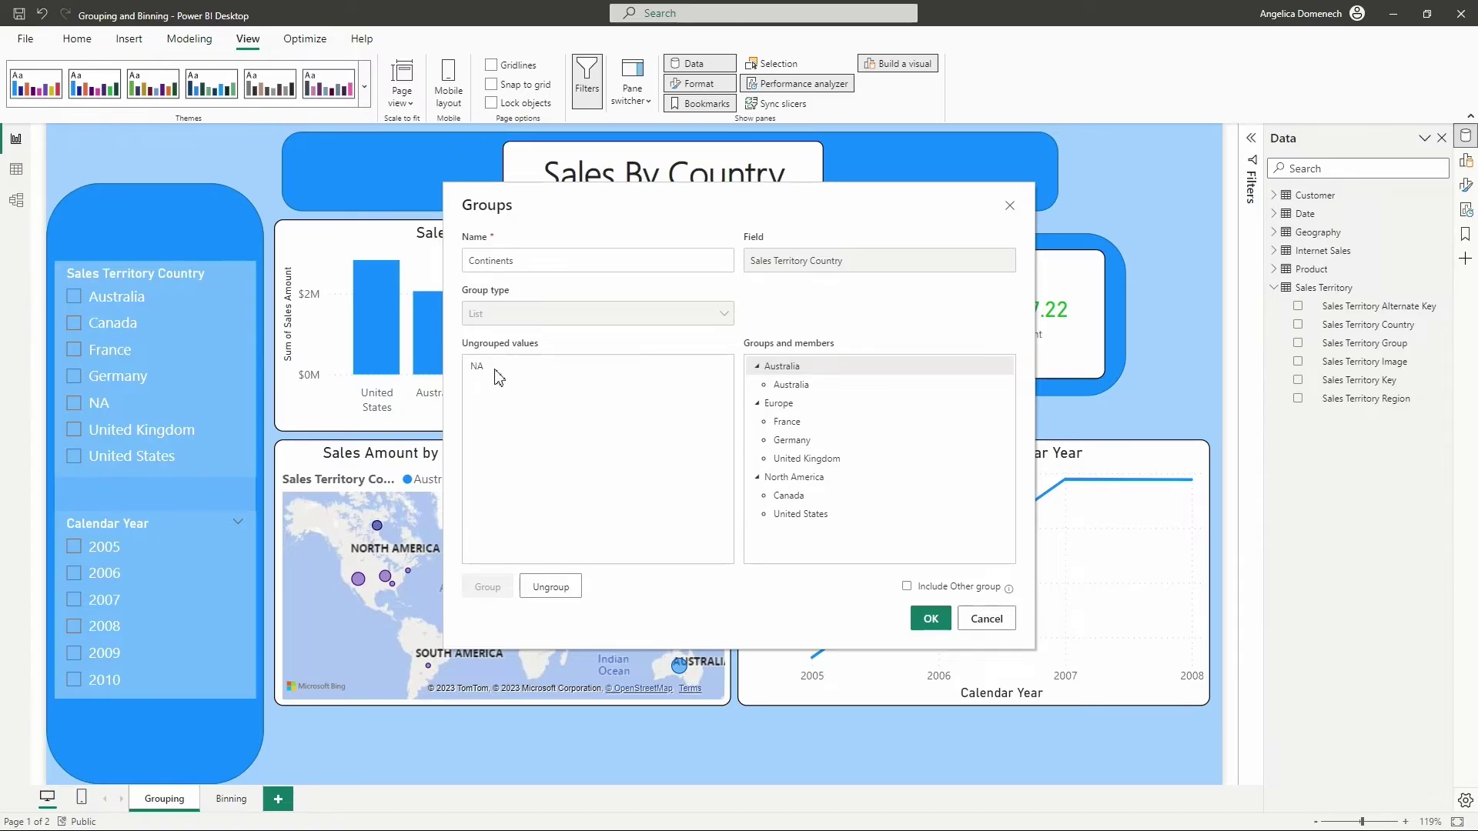
pyautogui.click(544, 382)
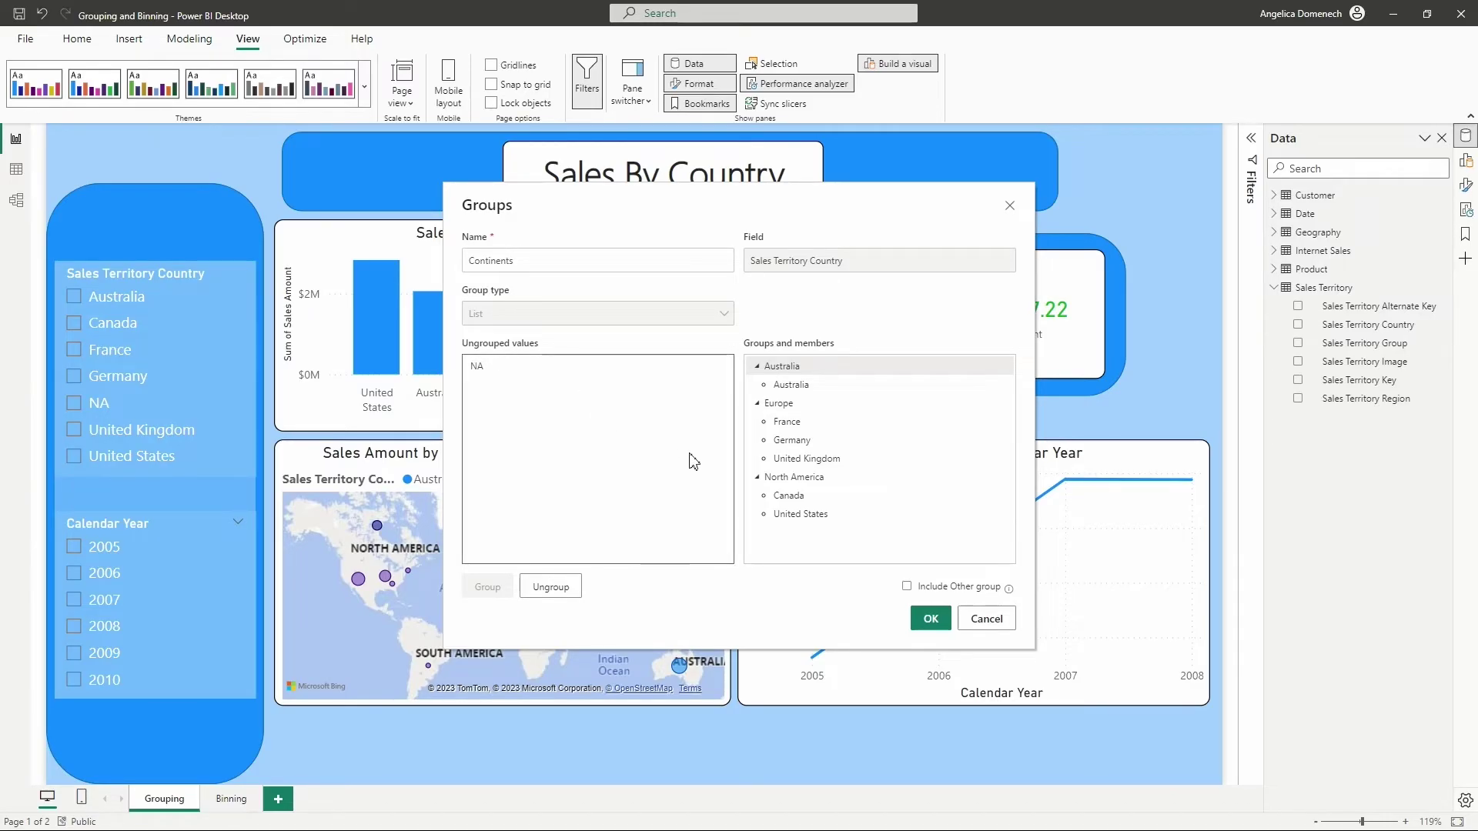
pyautogui.click(909, 591)
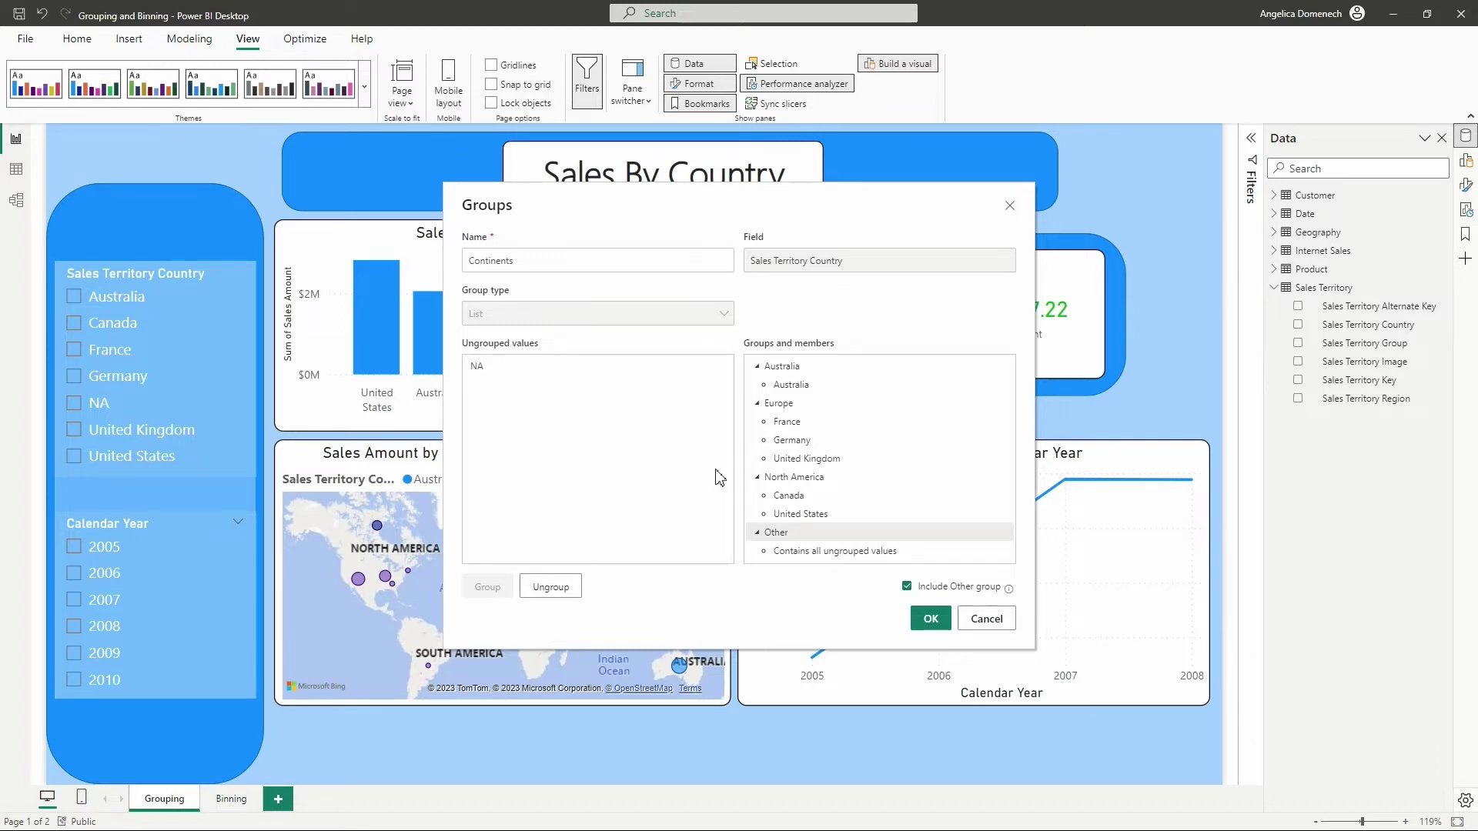
pyautogui.click(907, 587)
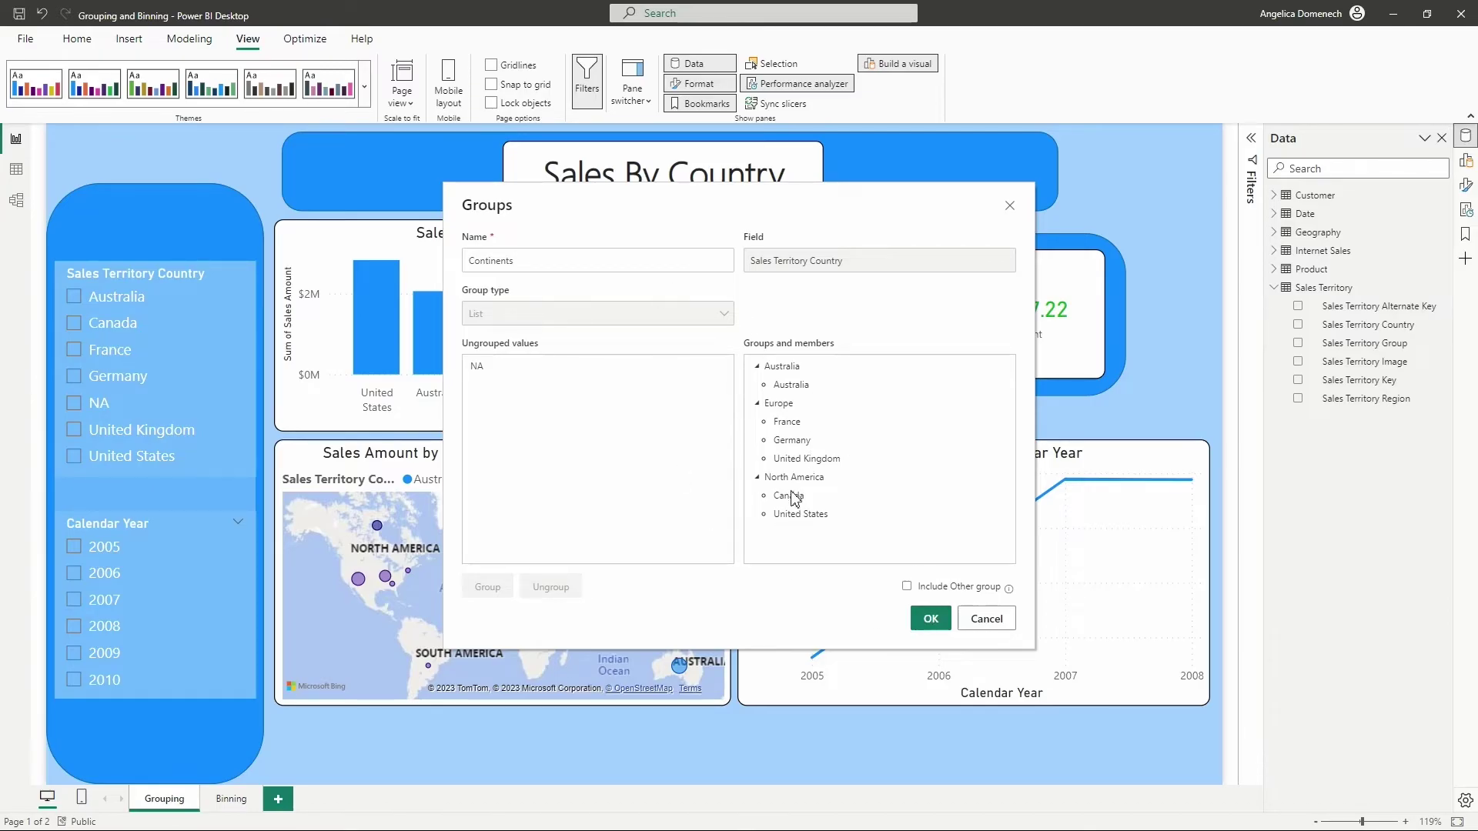
pyautogui.click(932, 619)
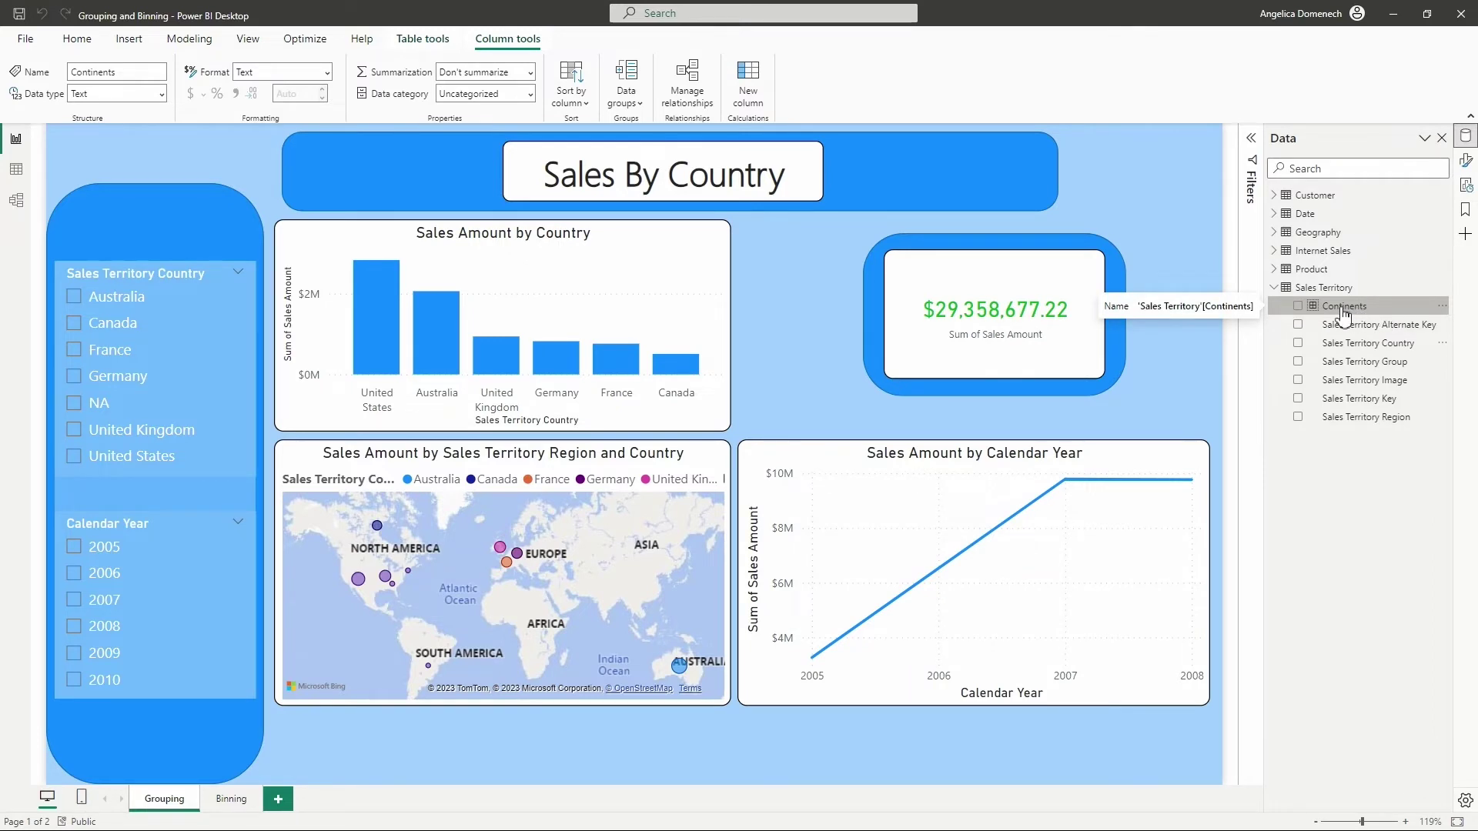
# - Create a hierarchy from the Continents field in the Sales Territory table
pyautogui.rightClick(1397, 308)
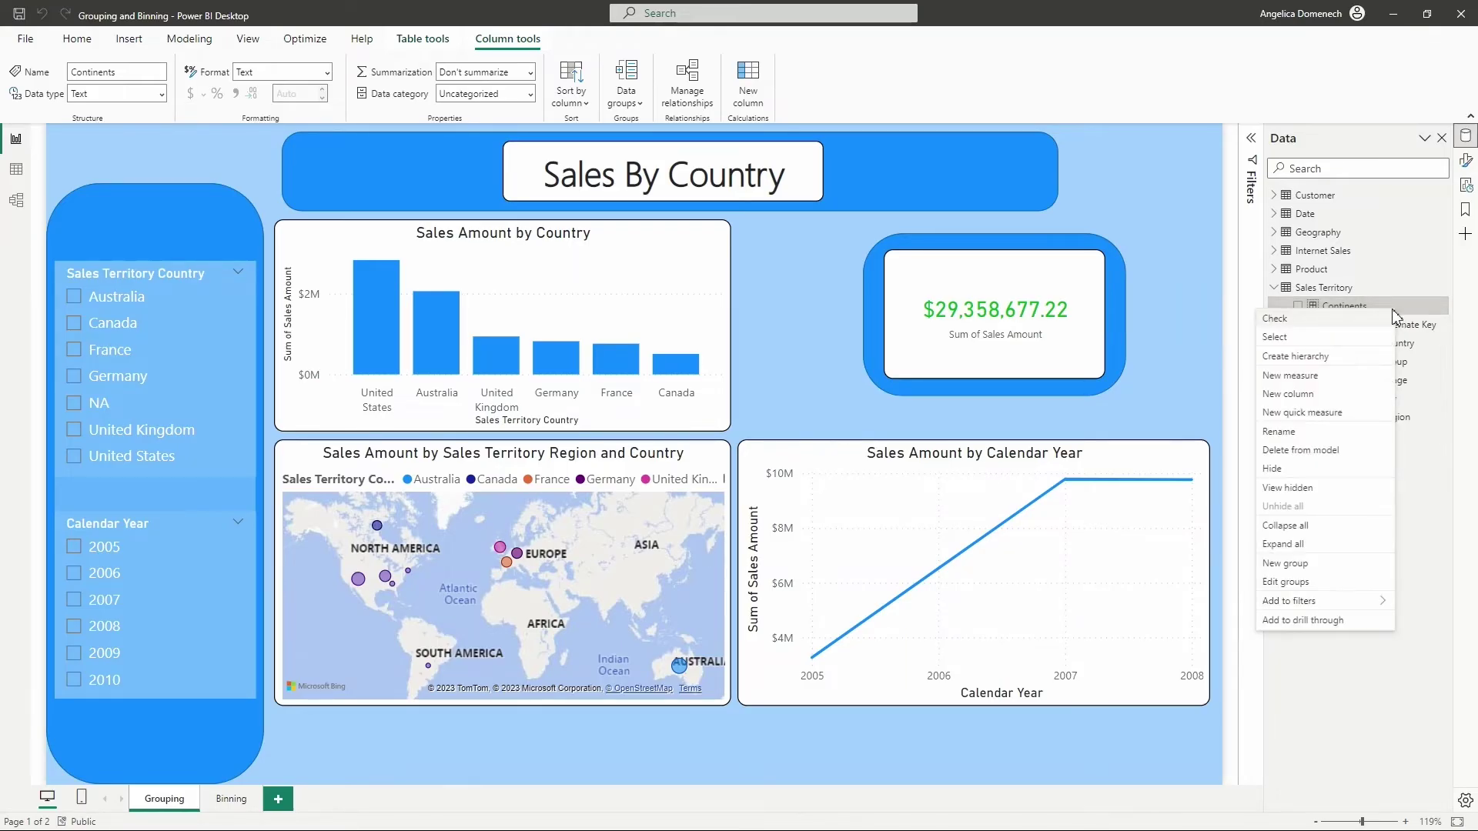
pyautogui.click(1333, 362)
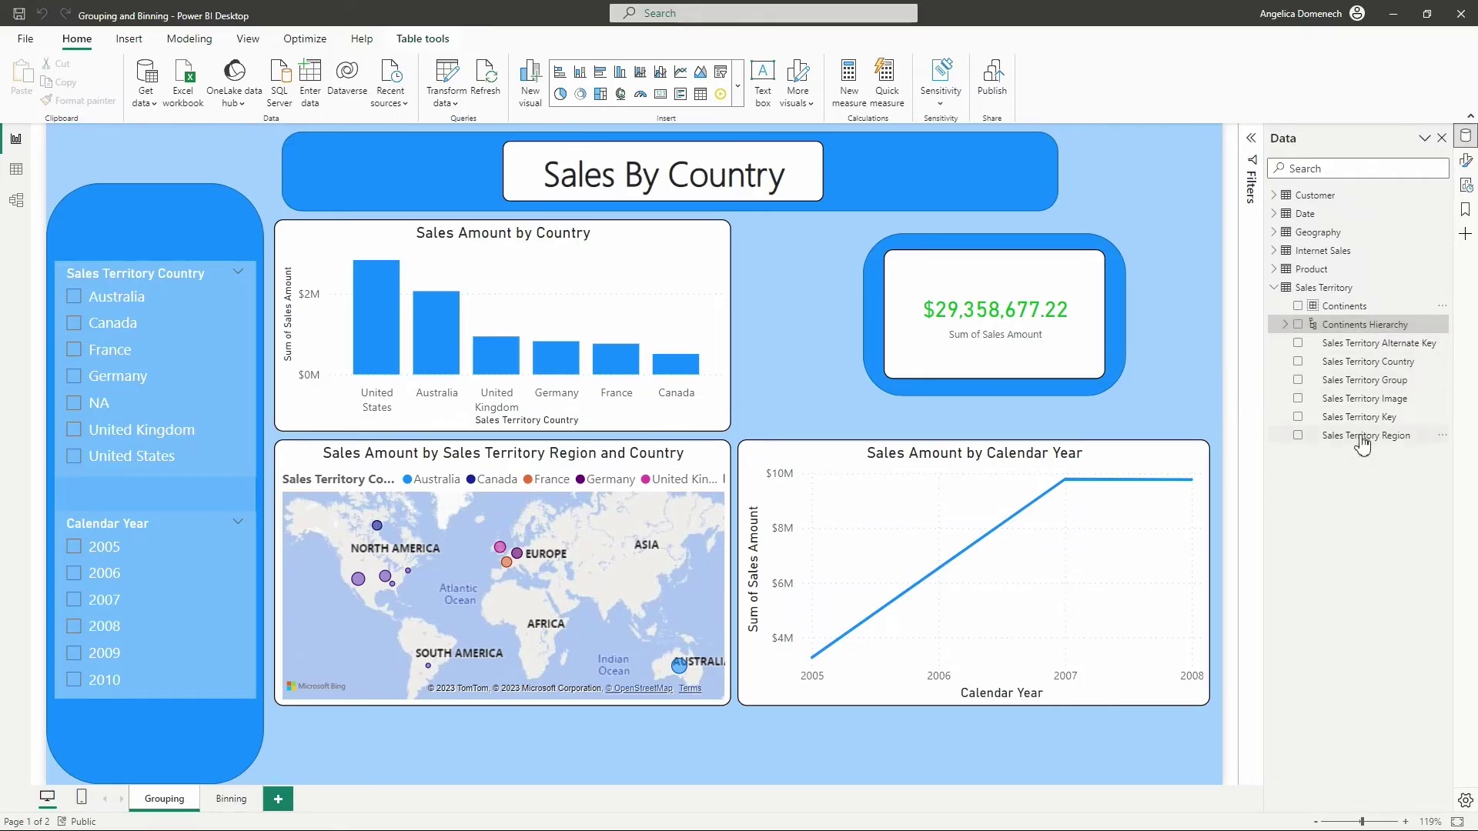
# - Add Sales Territory Country and Sales Territory Region to the Continents Hierarchy and expand it to show its levels
pyautogui.rightClick(1420, 369)
pyautogui.moveTo(1346, 432)
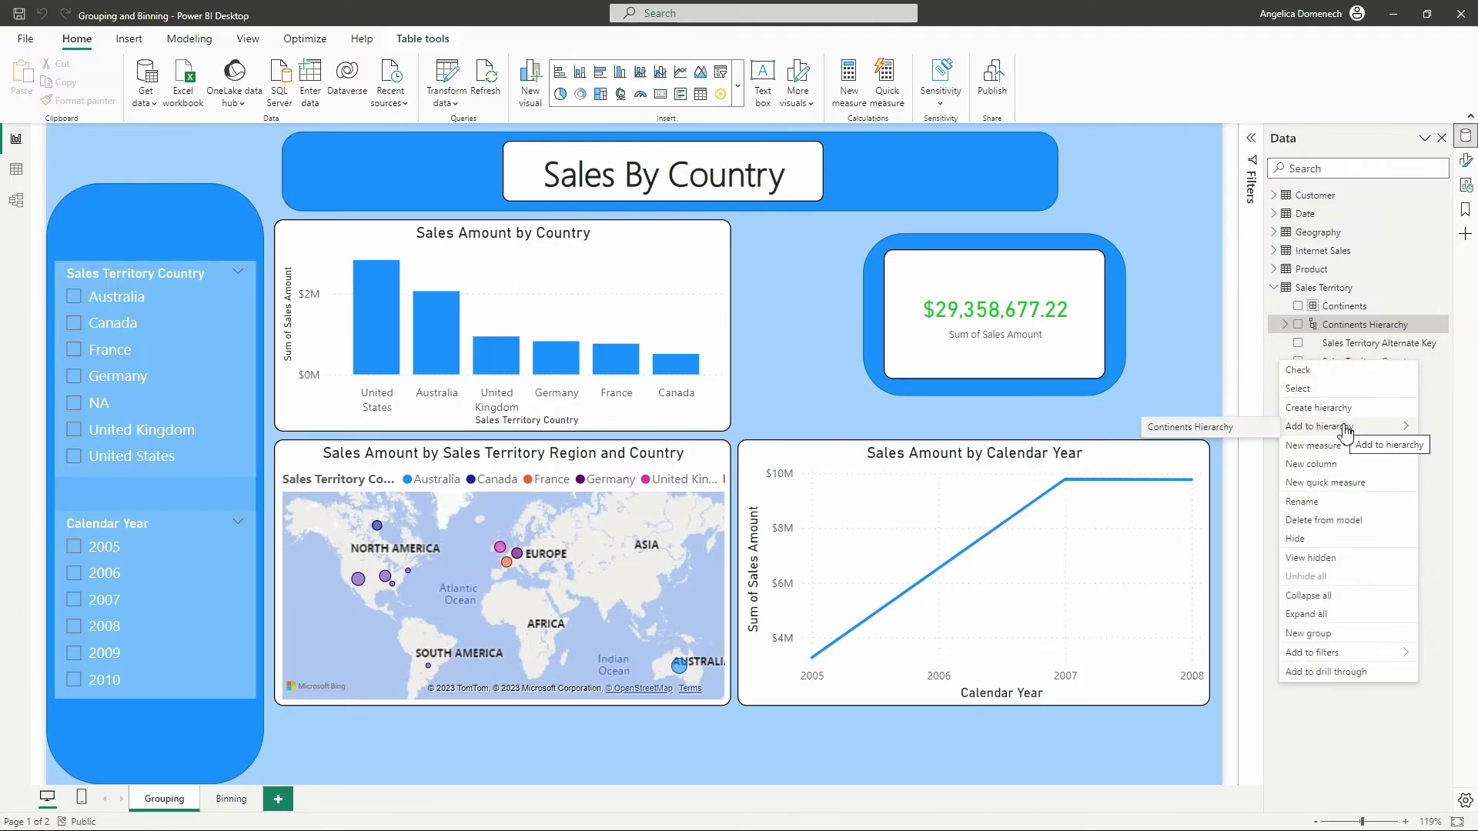
pyautogui.click(1261, 428)
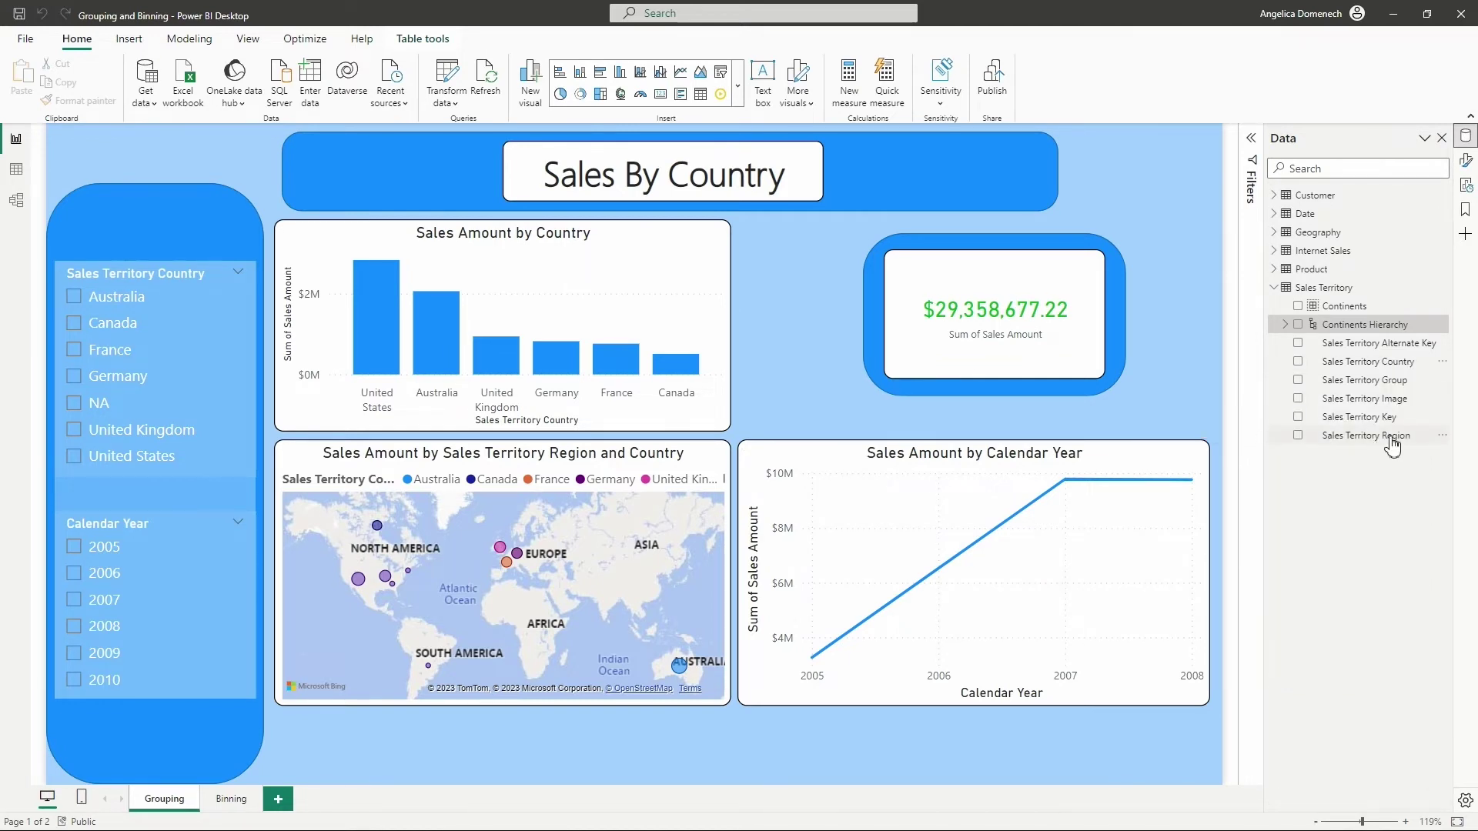
pyautogui.rightClick(1430, 441)
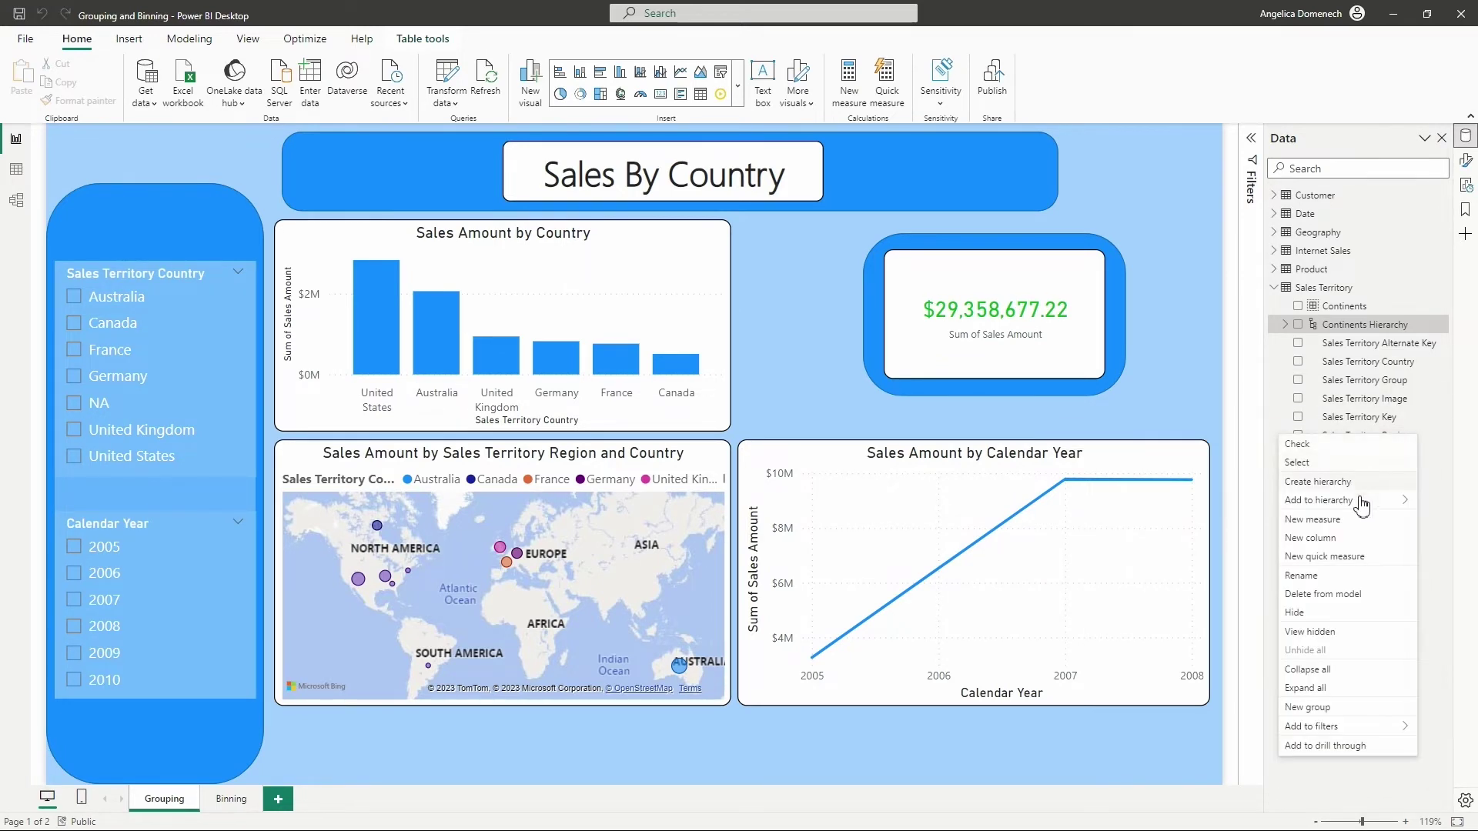
pyautogui.moveTo(1360, 504)
pyautogui.click(1230, 502)
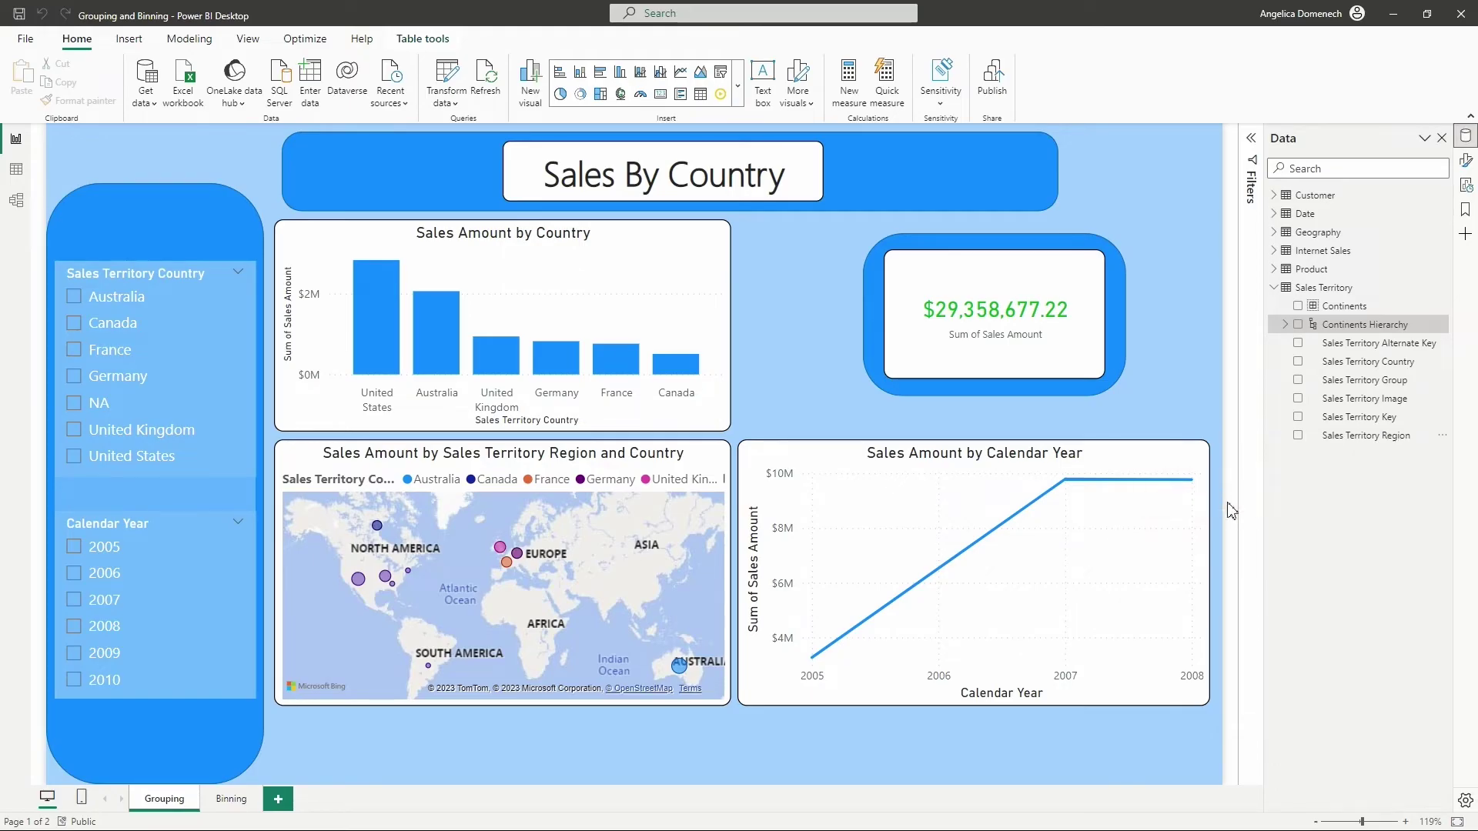
pyautogui.click(1284, 325)
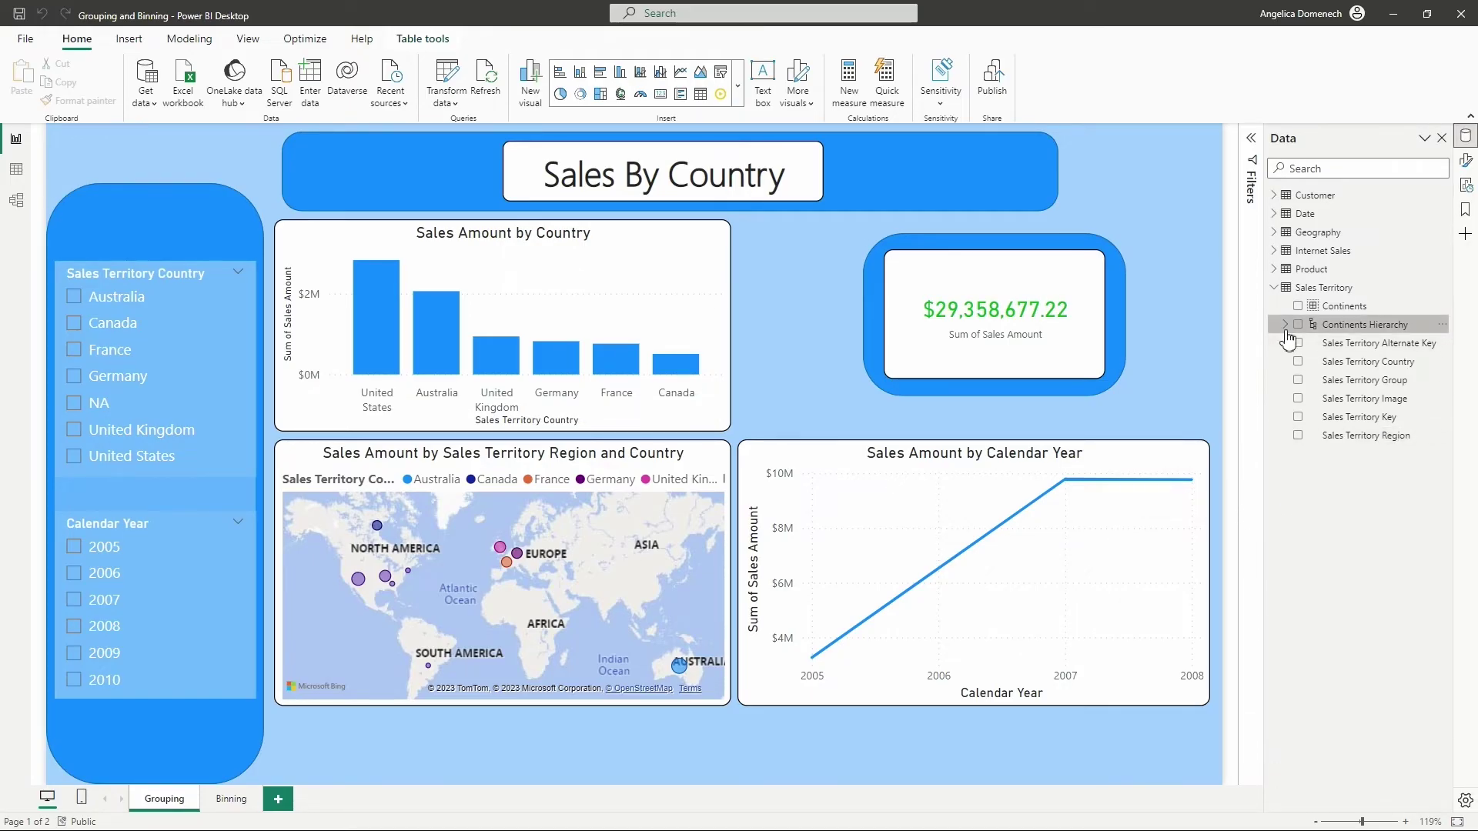
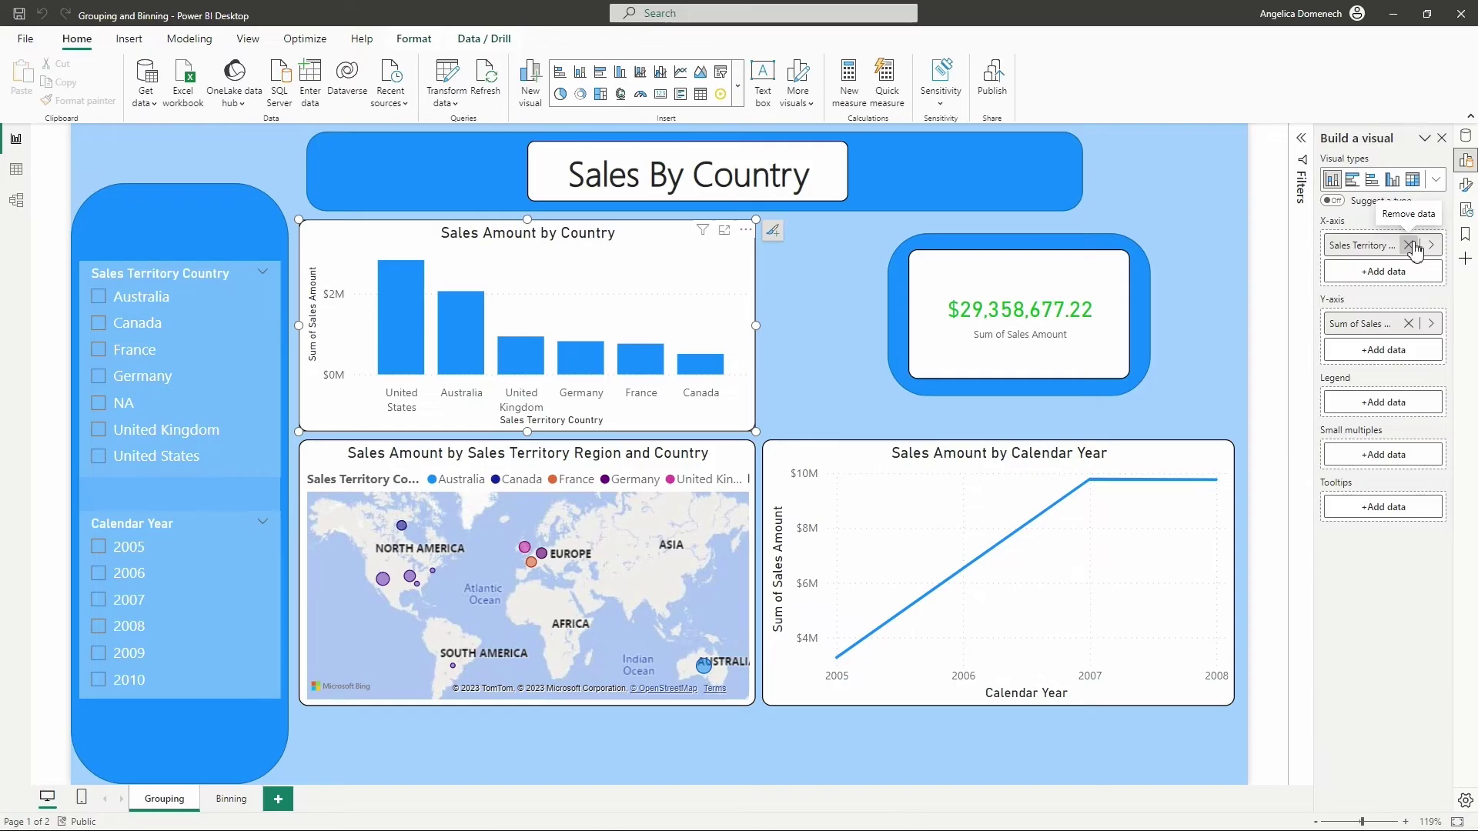
# - Replace the x-axis field of the Sales Amount by Country chart with the Continents Hierarchy and roll it up to continent level
pyautogui.click(1408, 245)
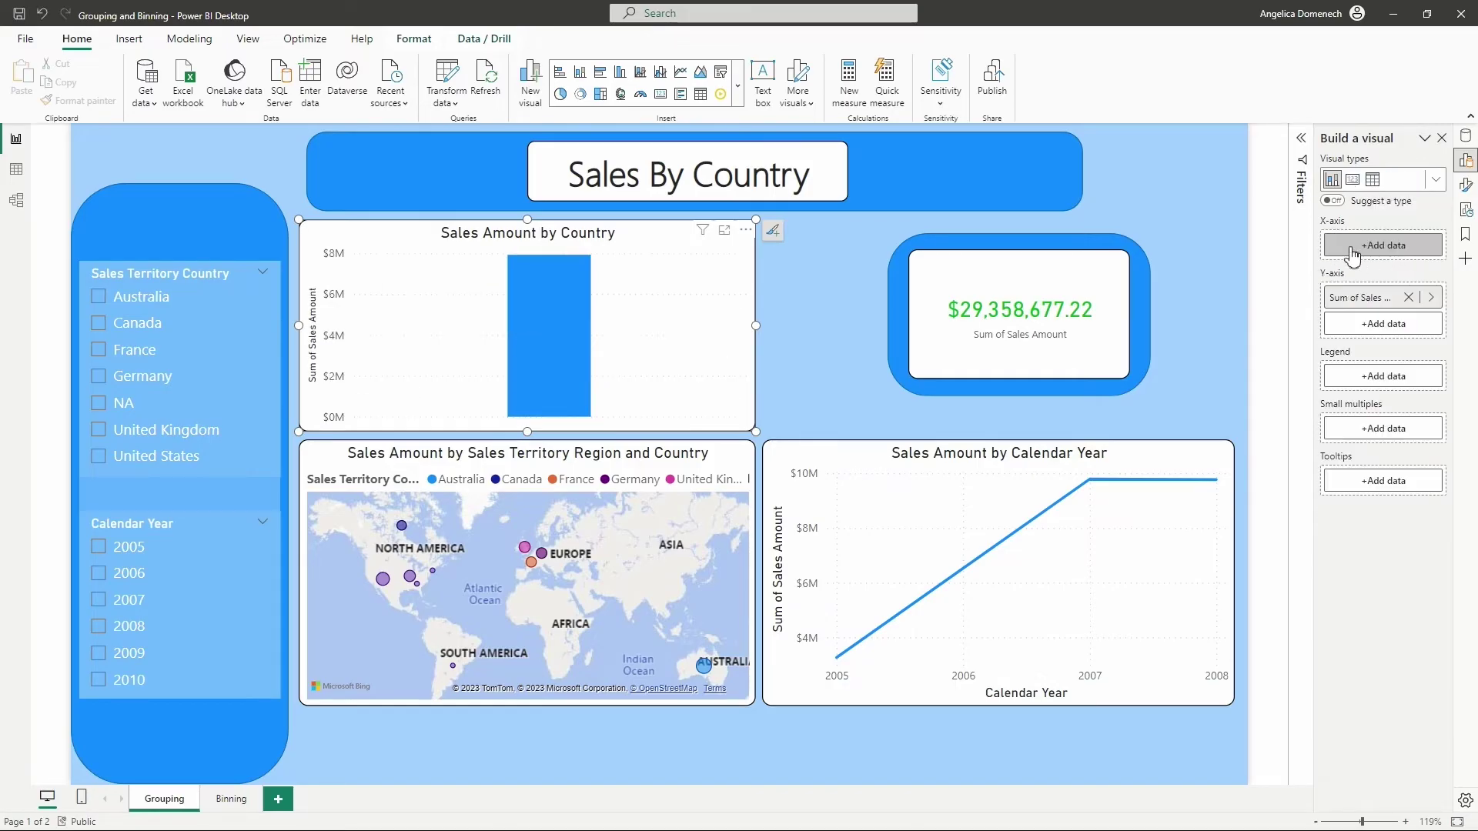
pyautogui.click(1383, 246)
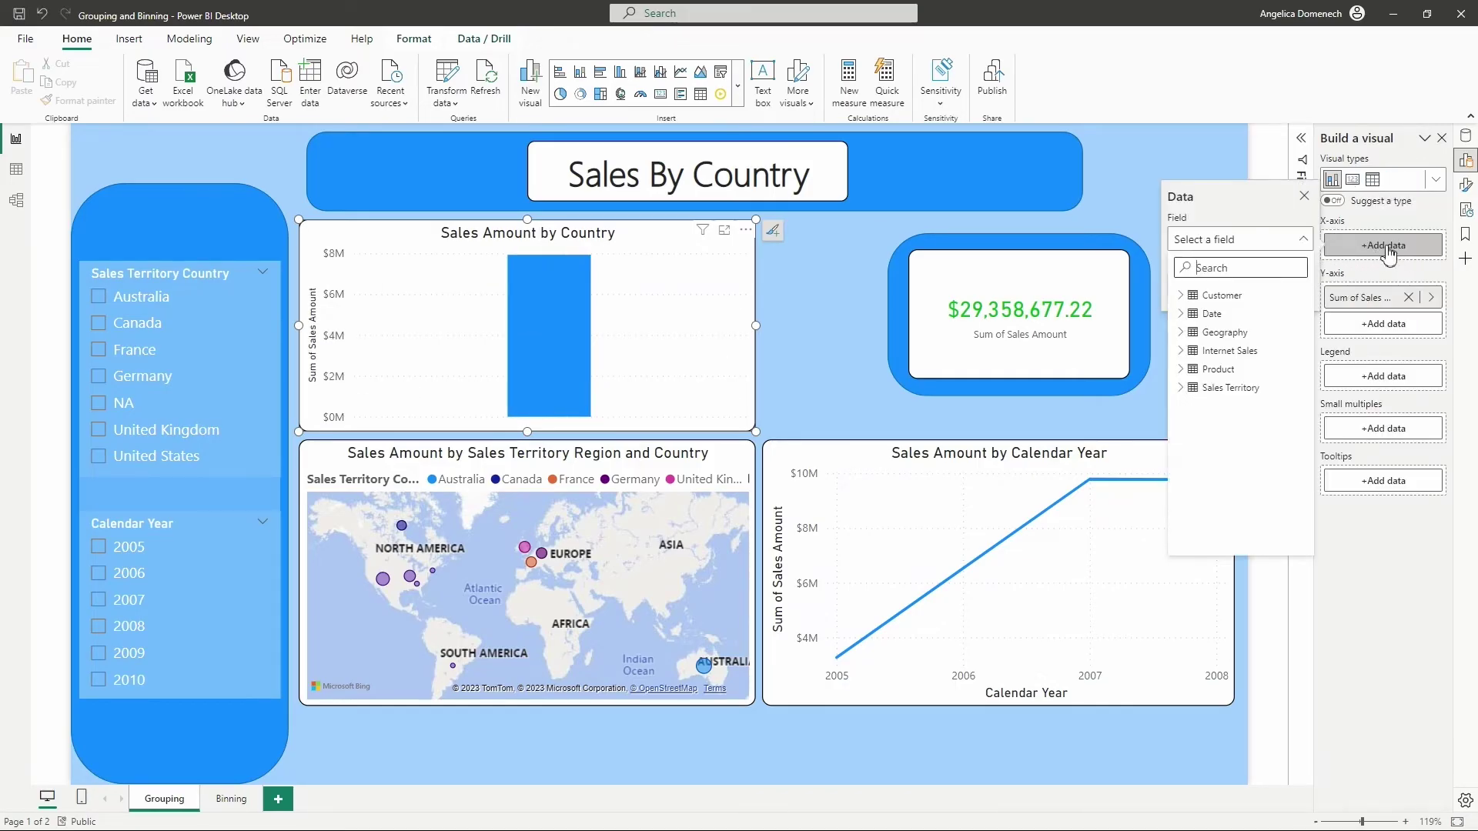
pyautogui.click(1180, 389)
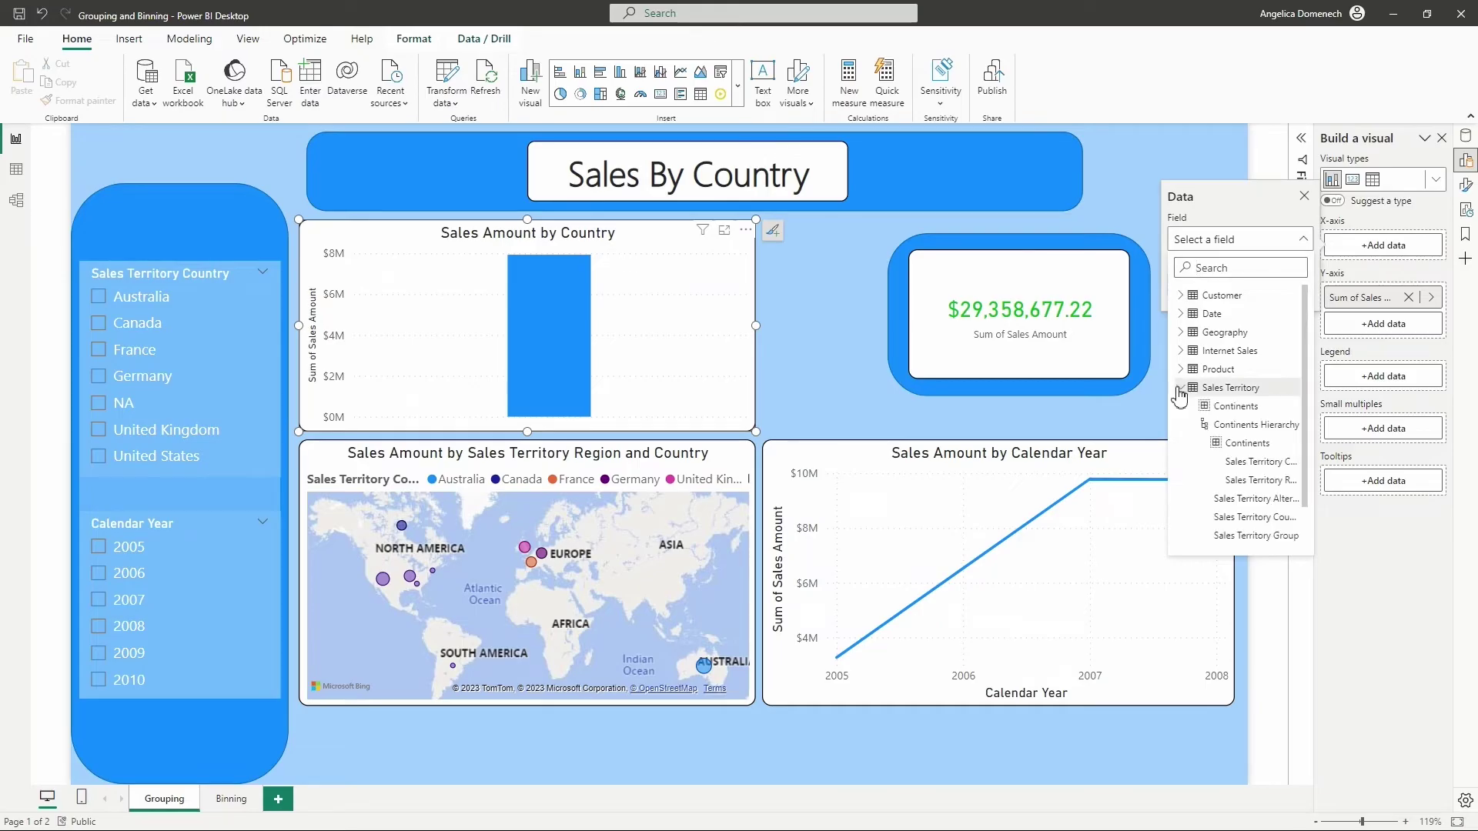
pyautogui.click(1212, 429)
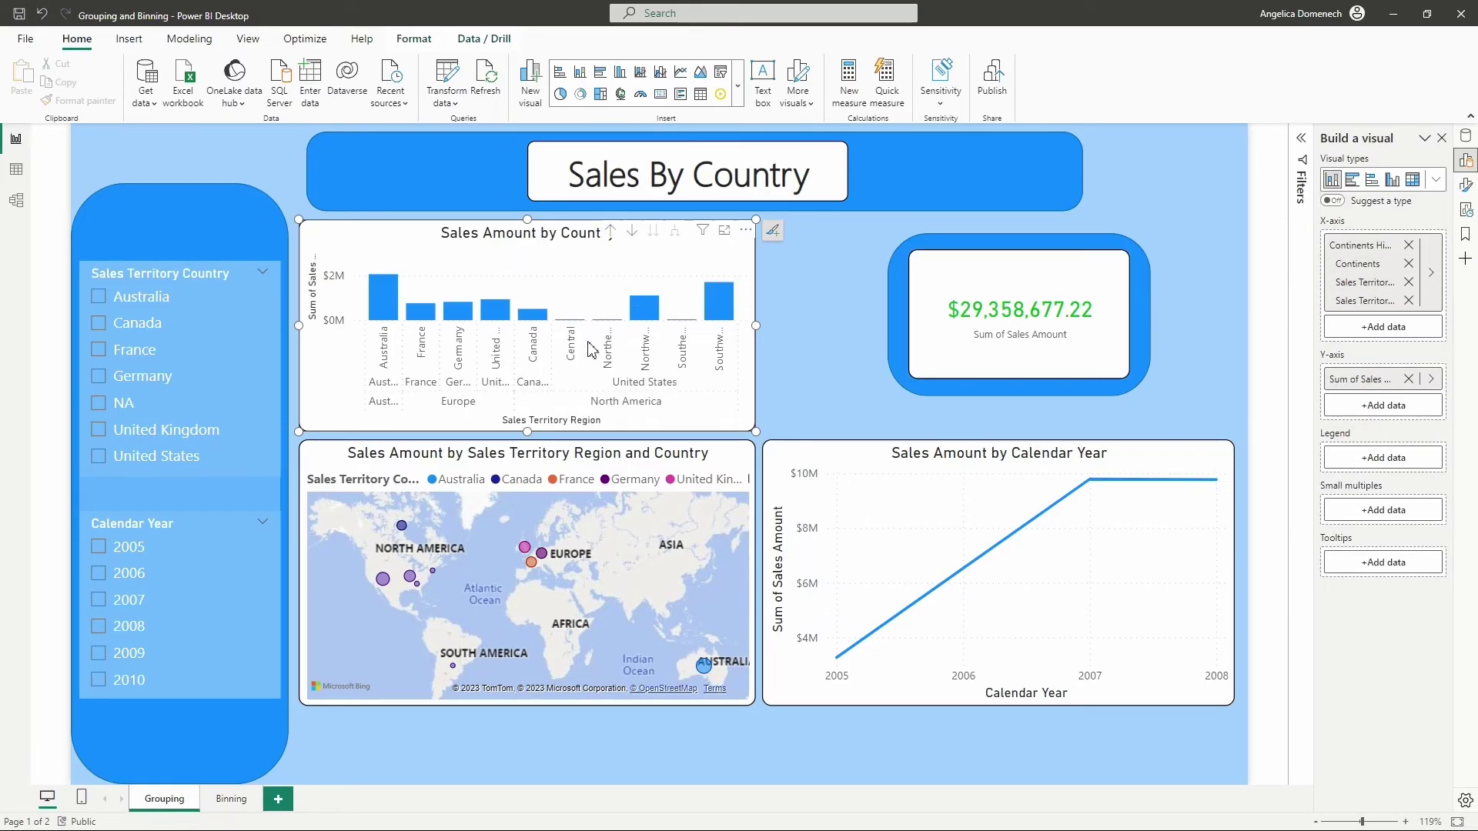
pyautogui.click(612, 235)
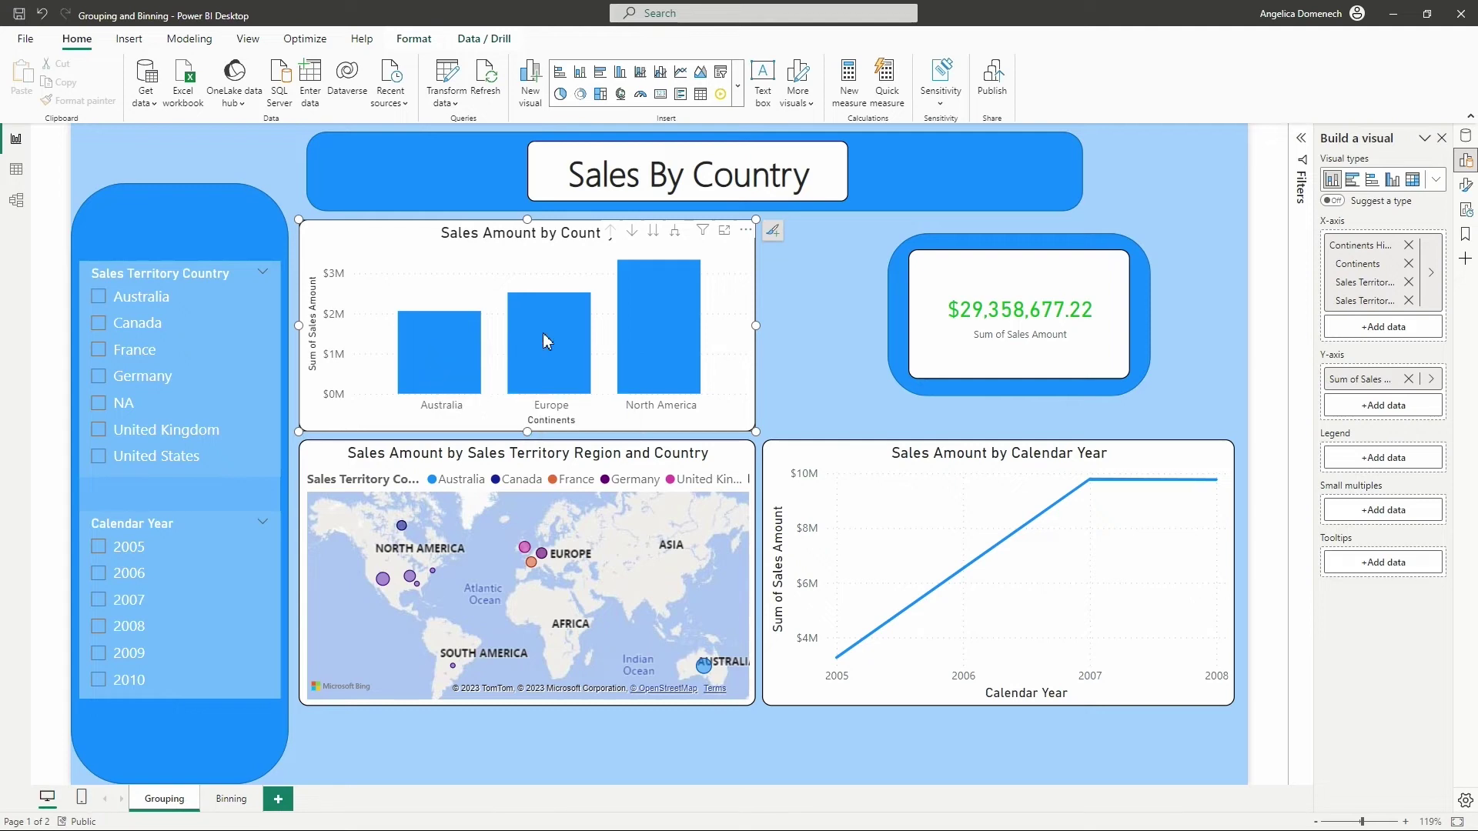
# - Turn on drill mode, drill through North America and United States to the regions, and drill back up to the continents
pyautogui.click(633, 232)
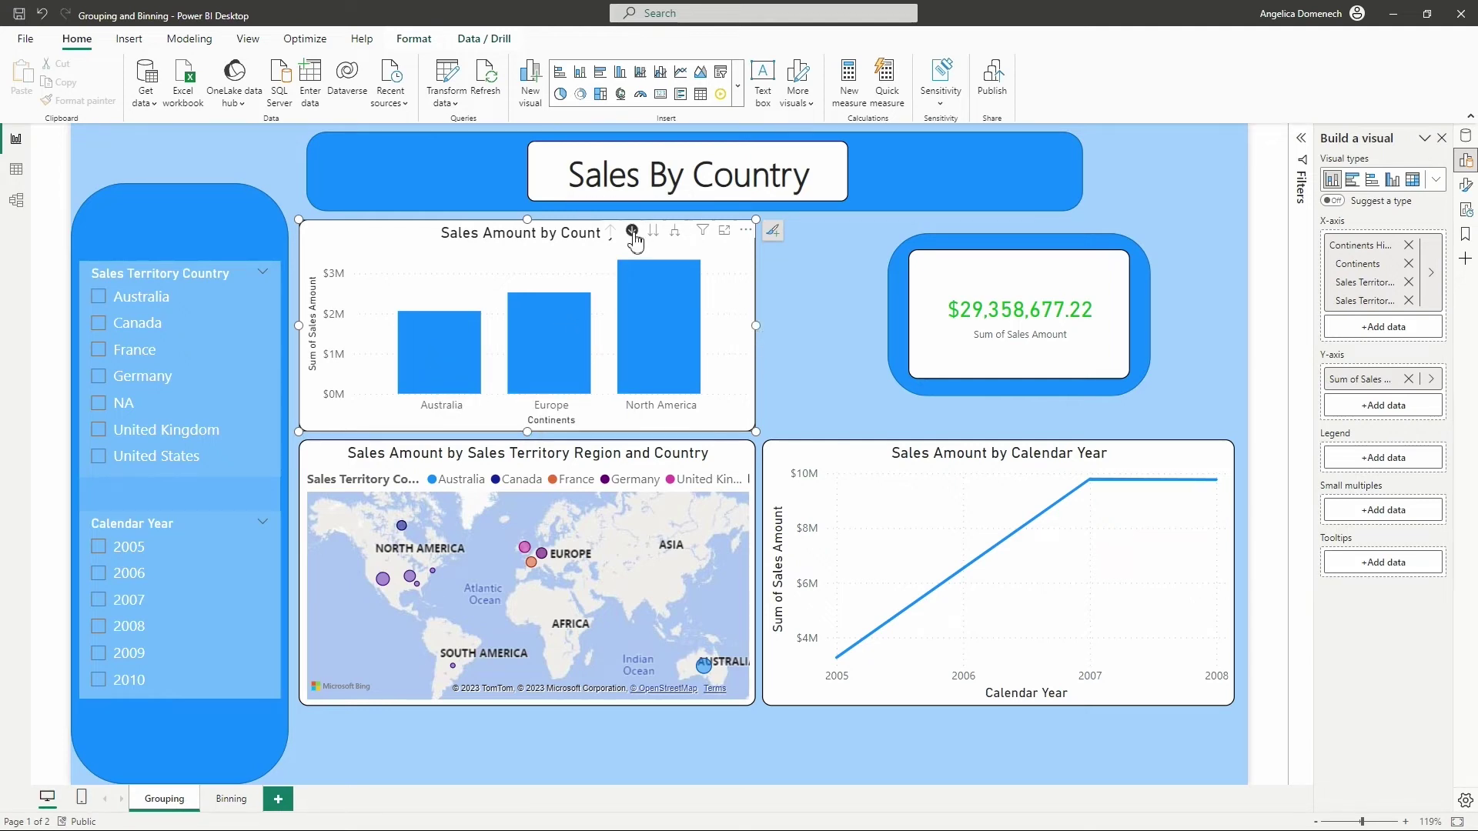
pyautogui.click(659, 325)
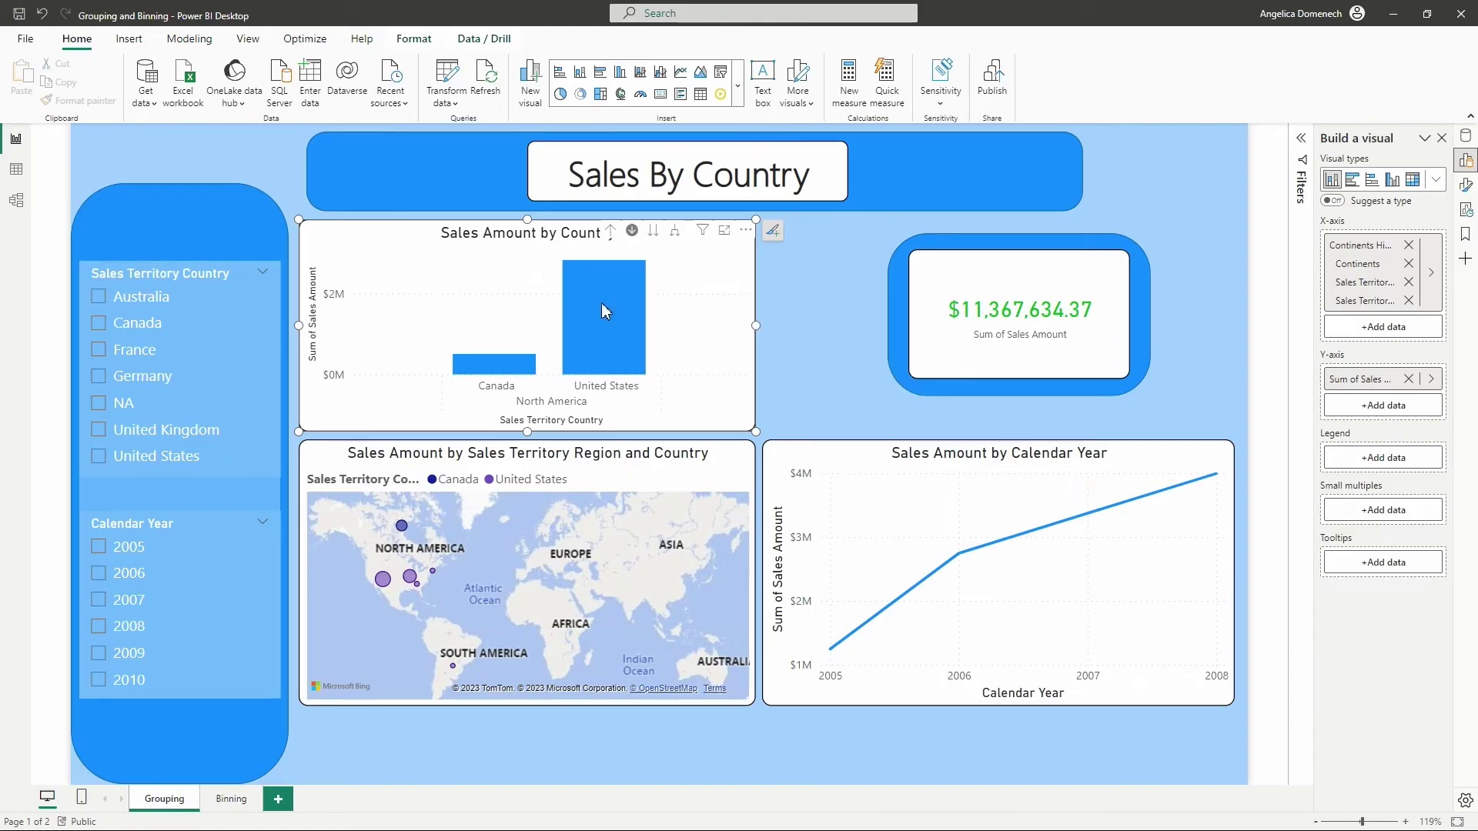
pyautogui.click(603, 304)
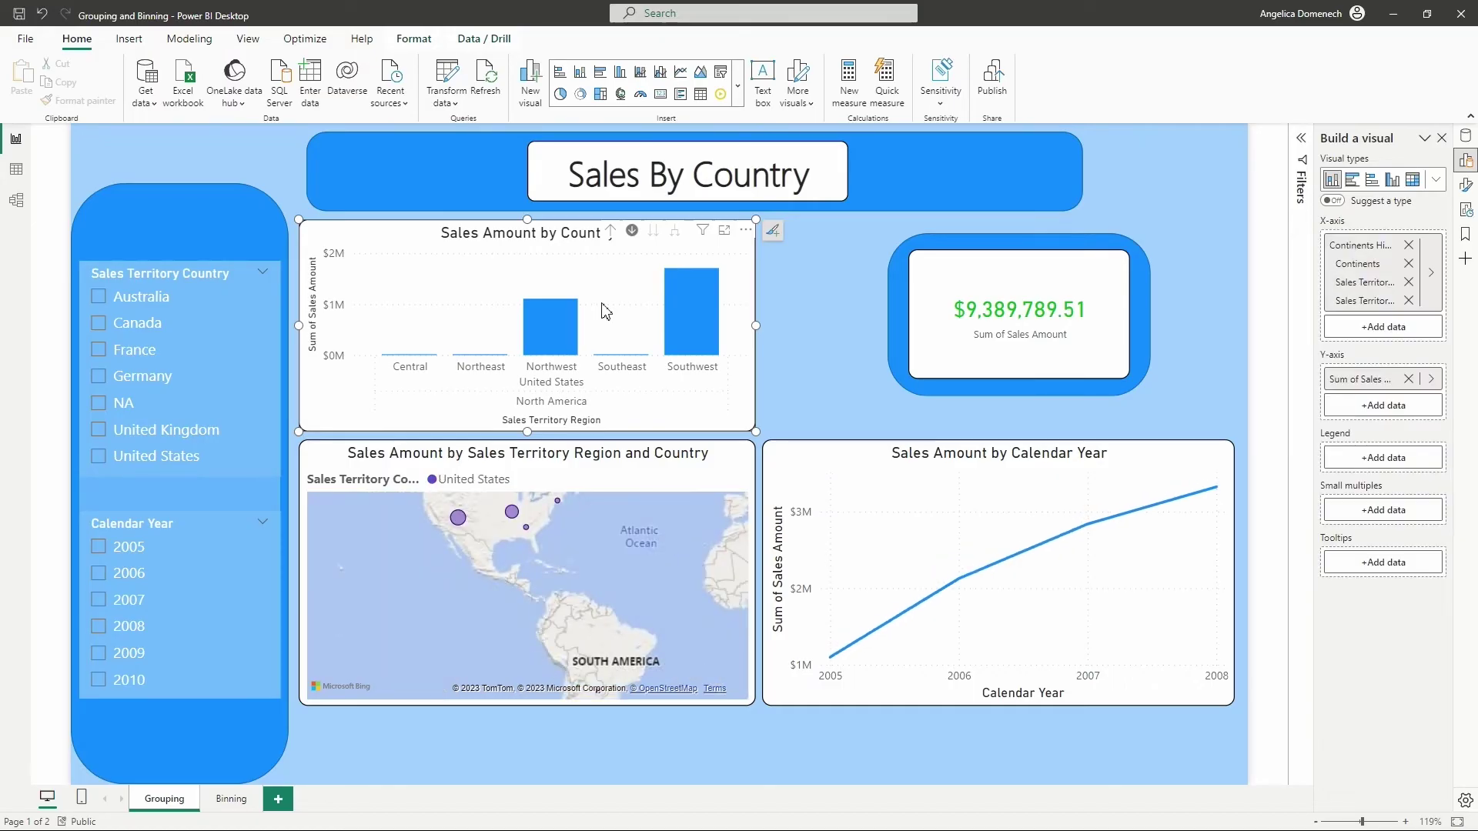
pyautogui.click(609, 234)
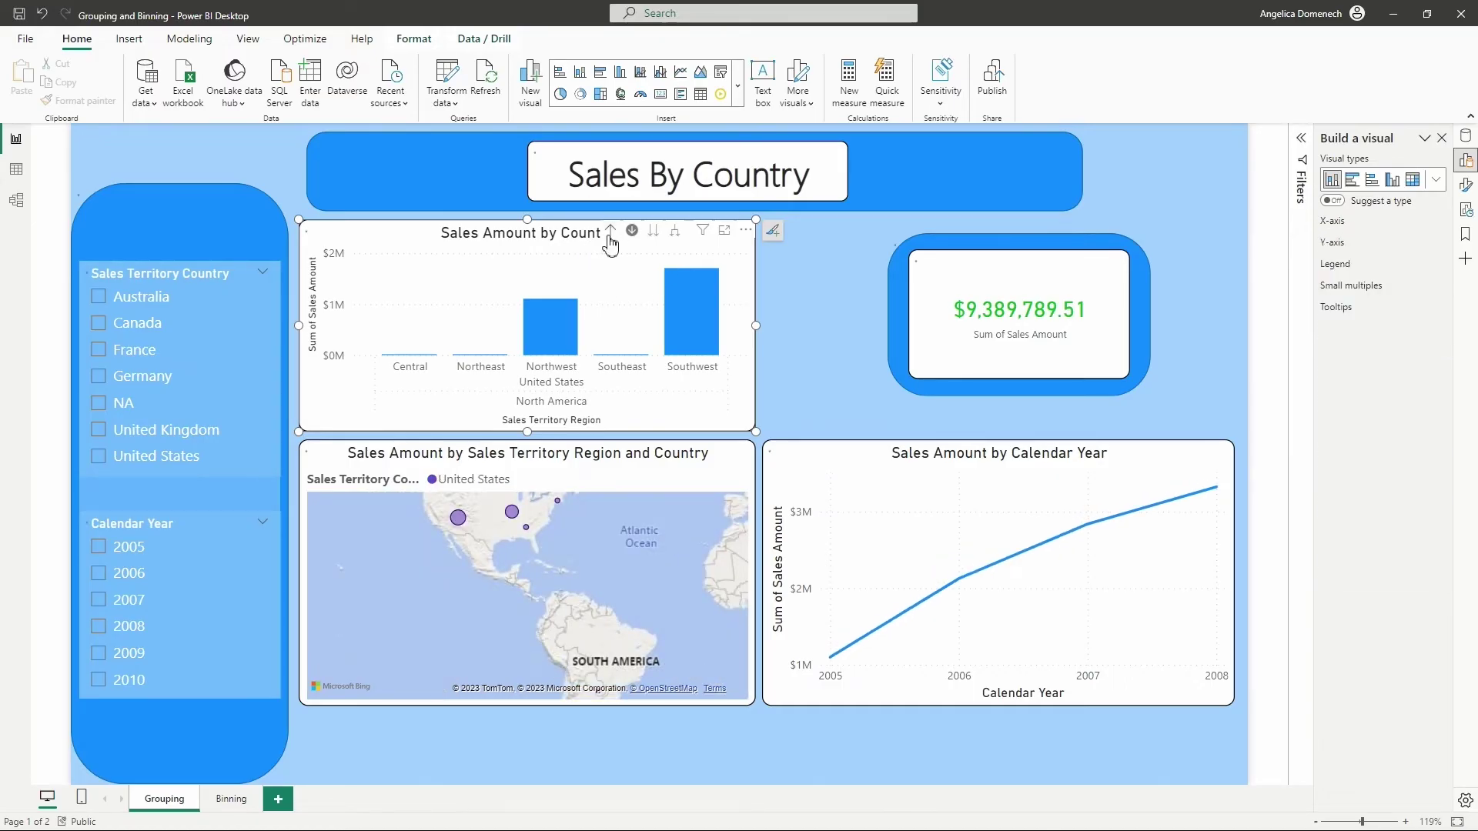
pyautogui.click(610, 232)
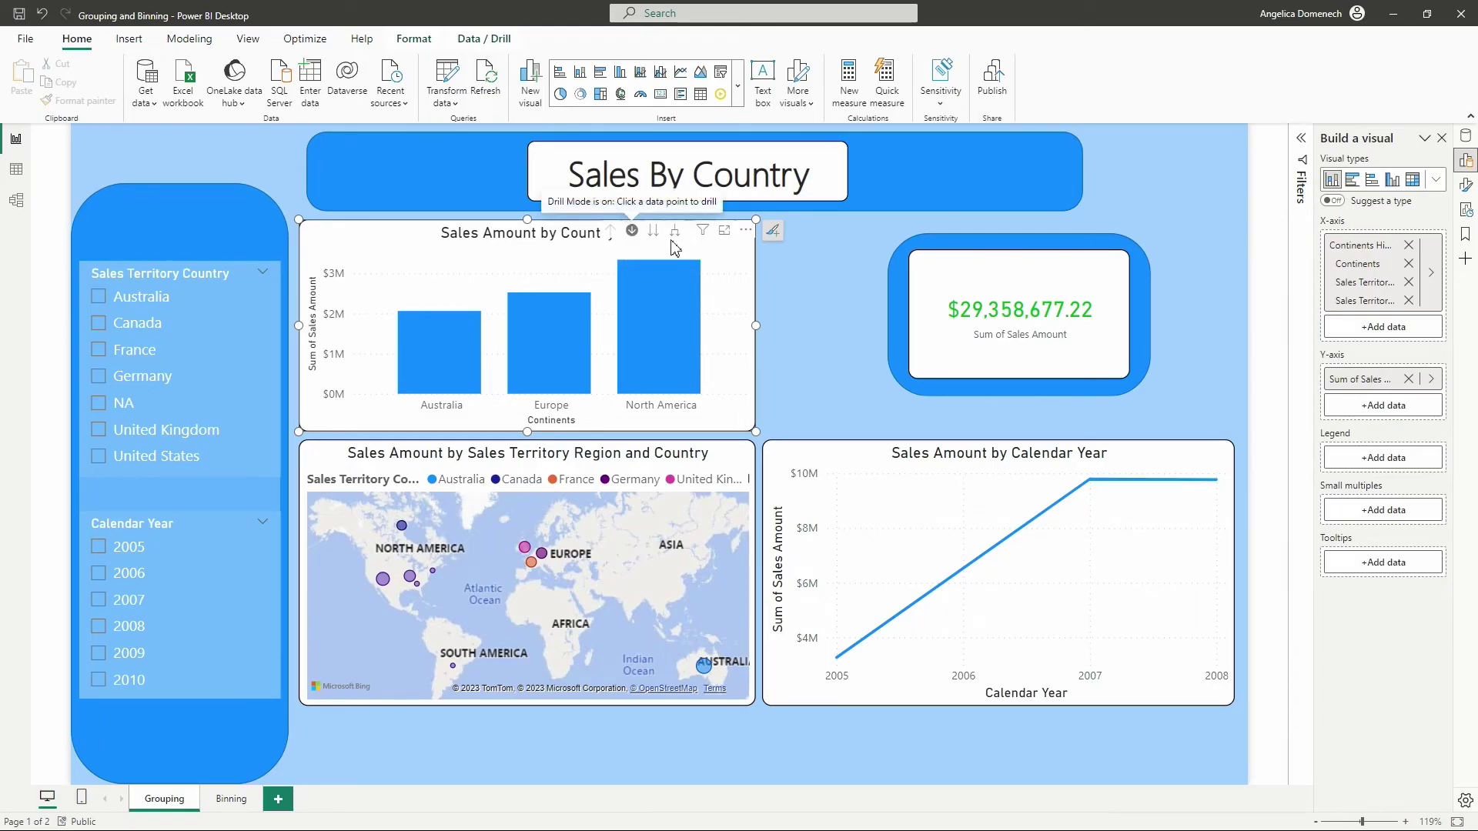
# - Drill the Sales Amount by Country chart into North America, back up, and into North America once more
pyautogui.click(625, 271)
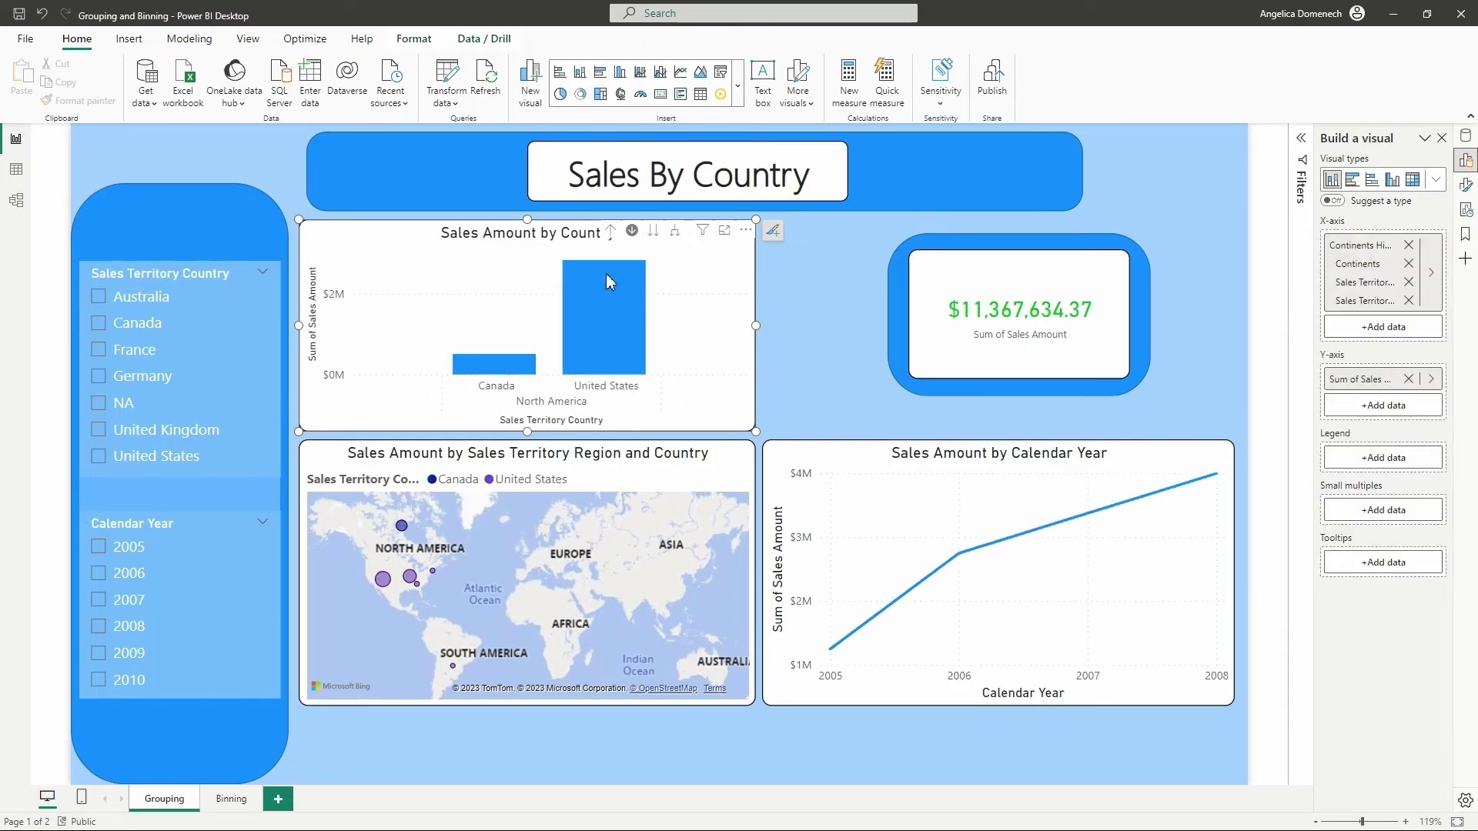
pyautogui.click(610, 231)
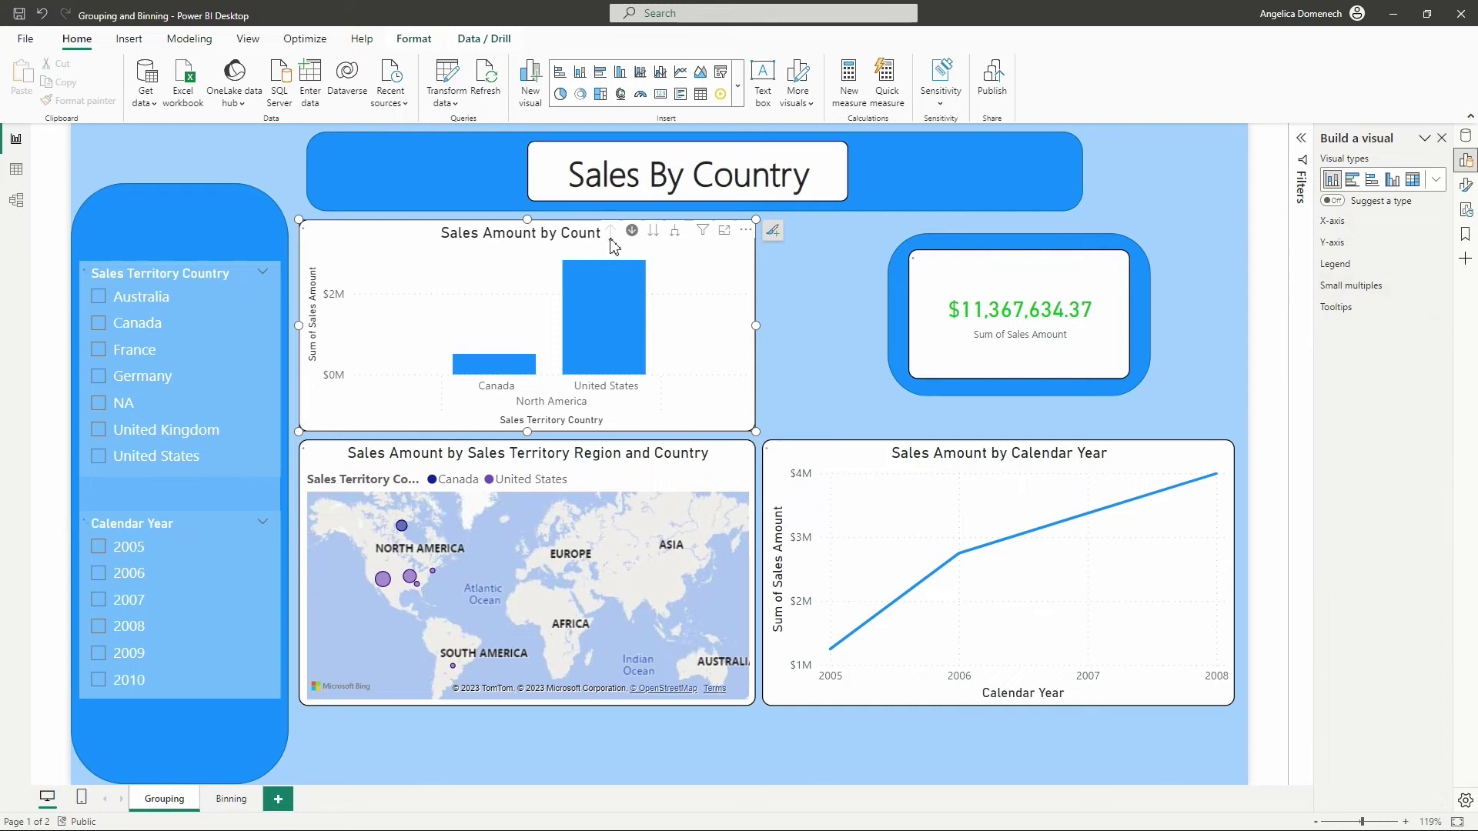
pyautogui.click(622, 282)
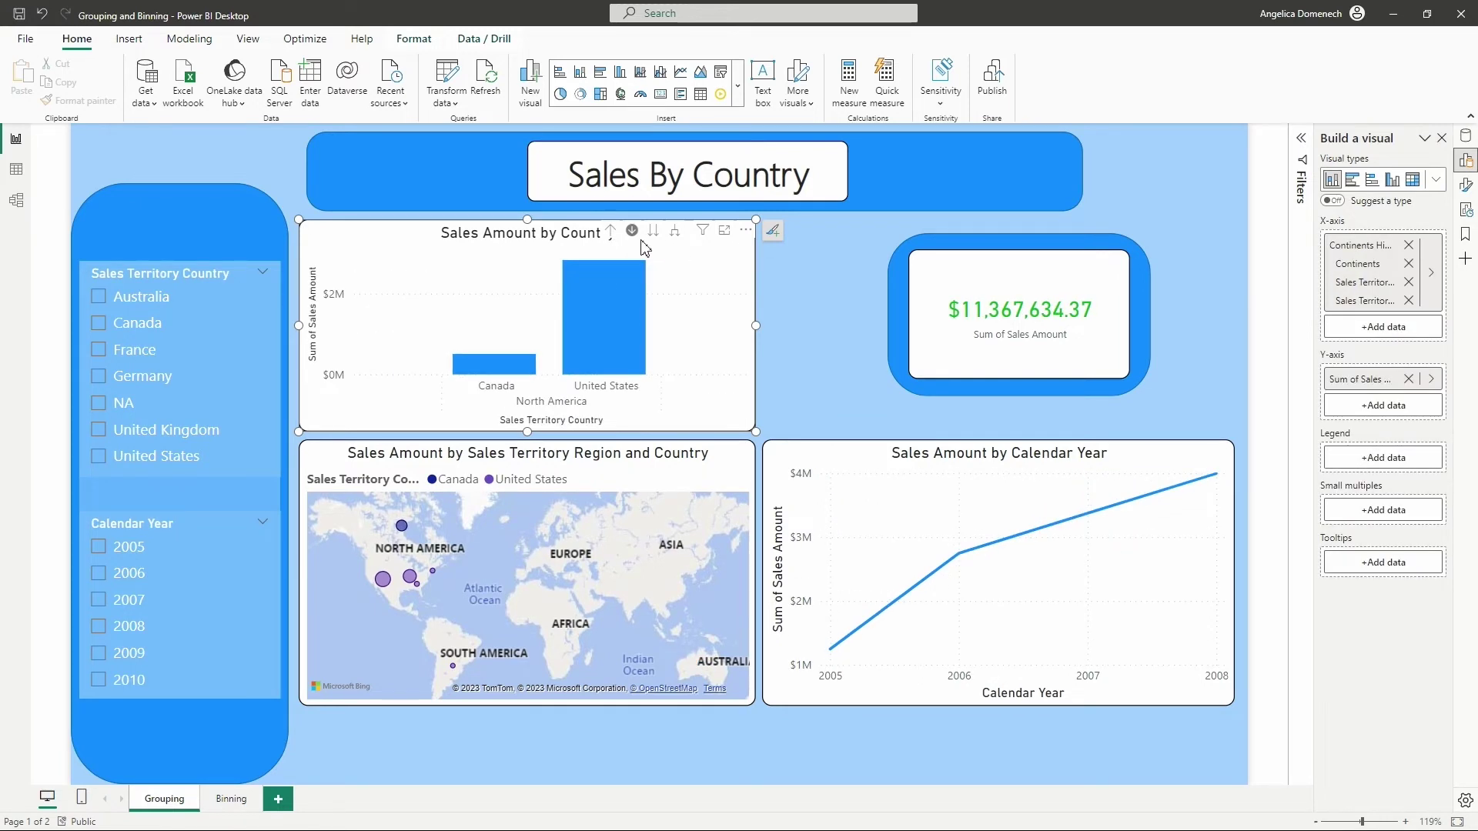
# - Turn off drill mode, try cross-filtering the page by the United States bar, and return the chart to continent level
pyautogui.click(631, 232)
pyautogui.click(618, 289)
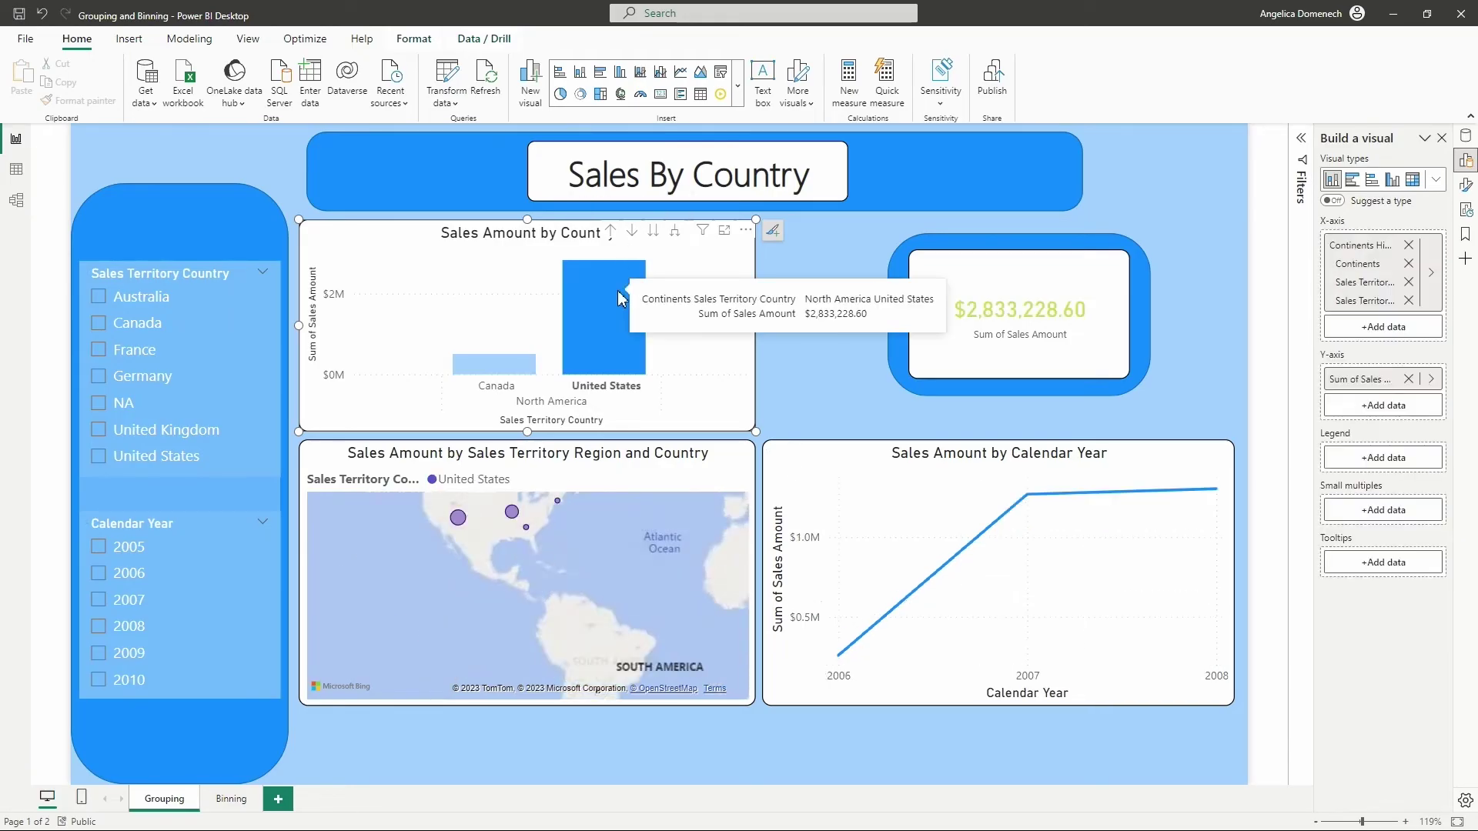
pyautogui.click(618, 289)
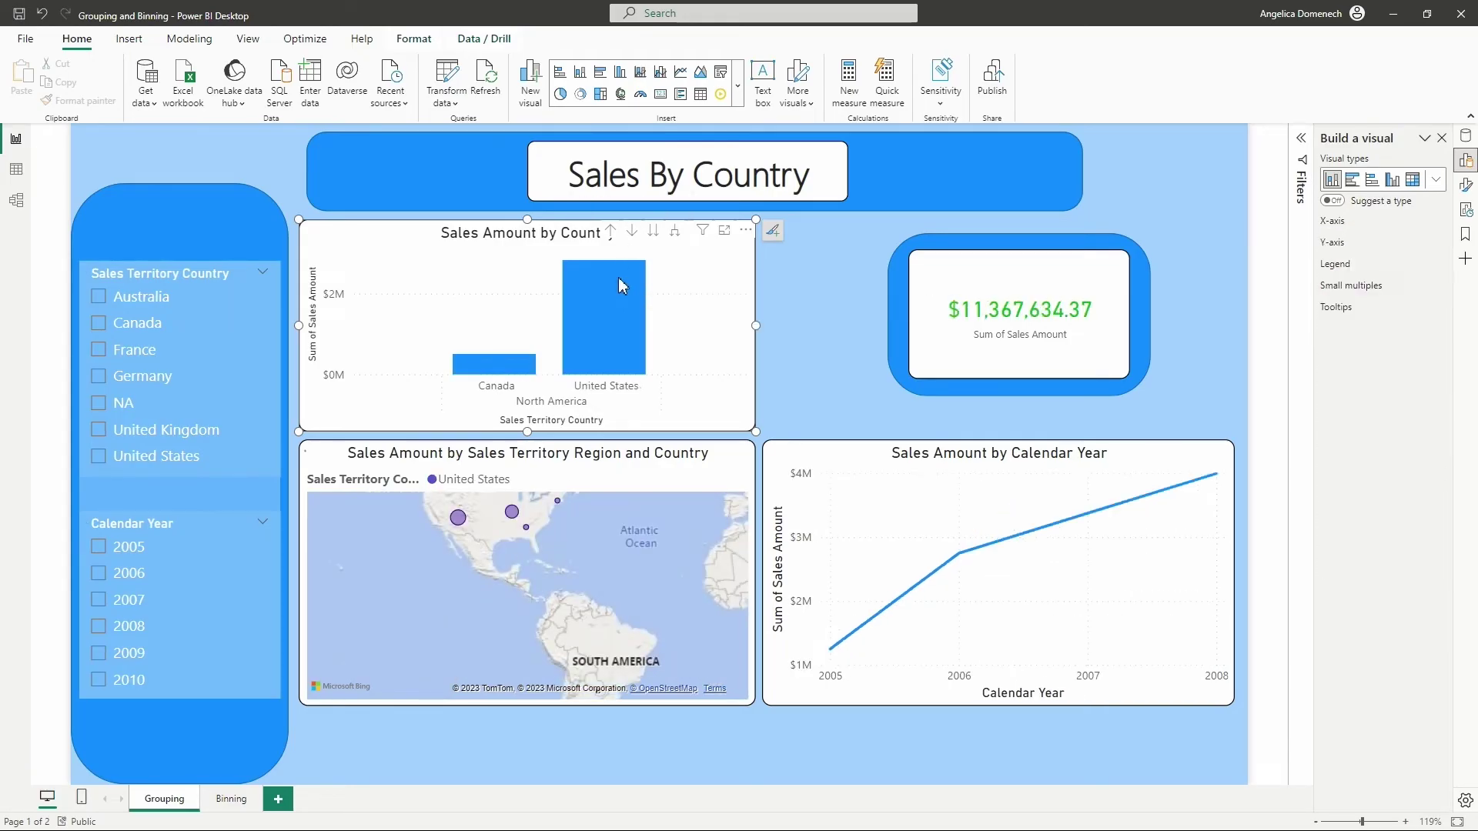
pyautogui.click(611, 233)
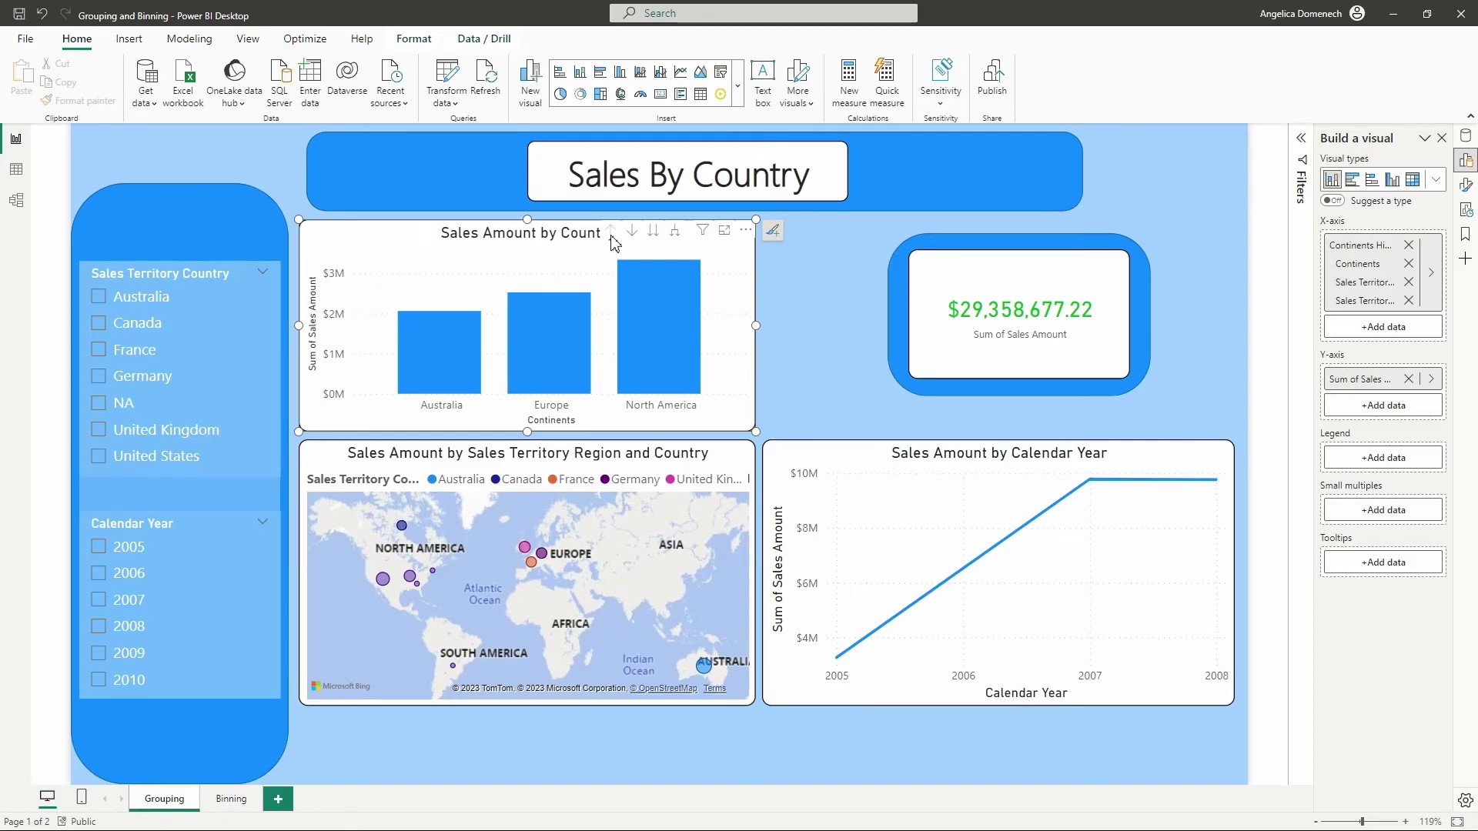
pyautogui.click(349, 702)
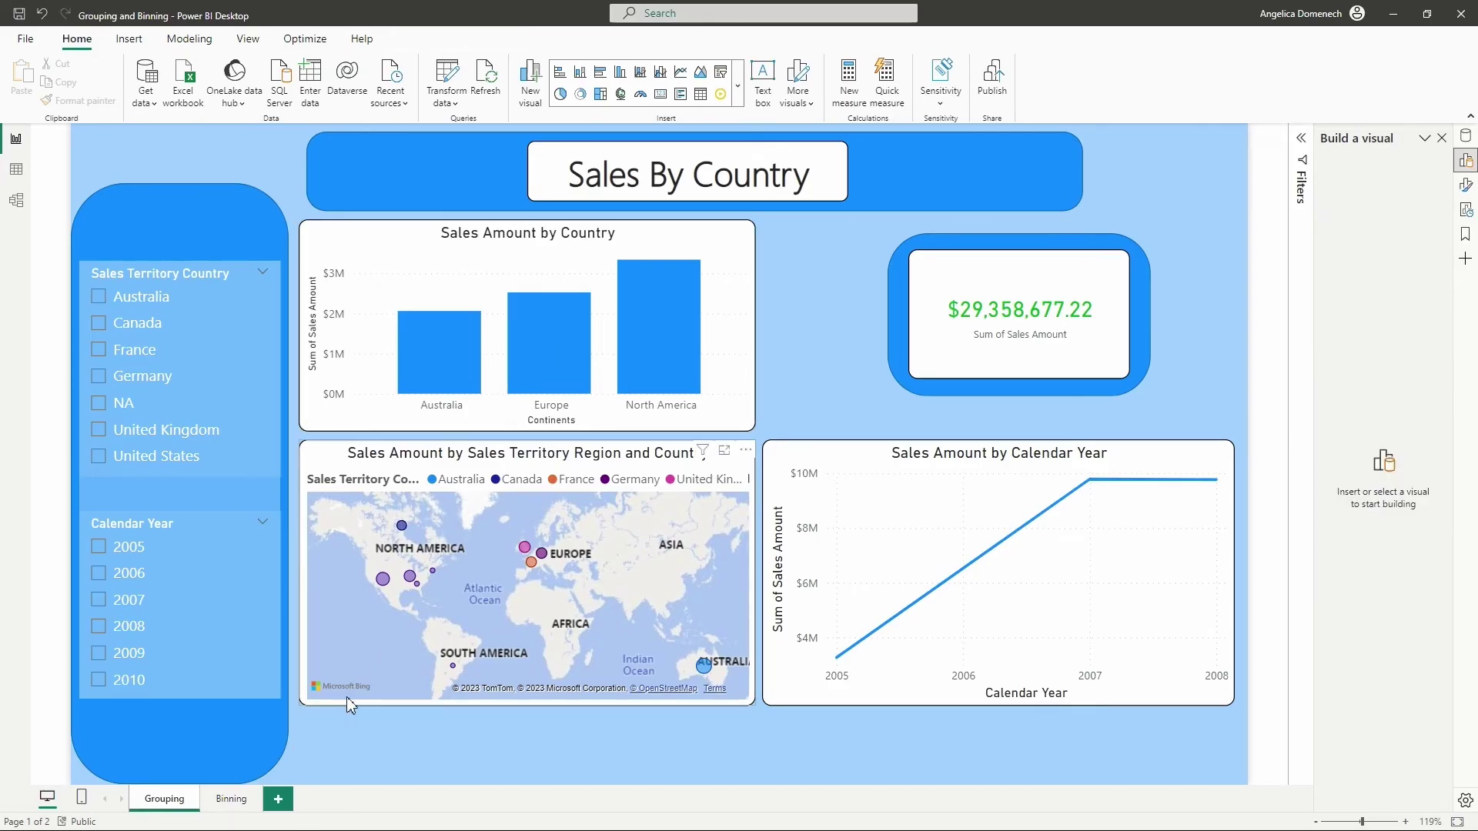
# - On the Binning page, filter product sales to ages 42 through 49 with the Age slicer and clear the selection
pyautogui.click(223, 799)
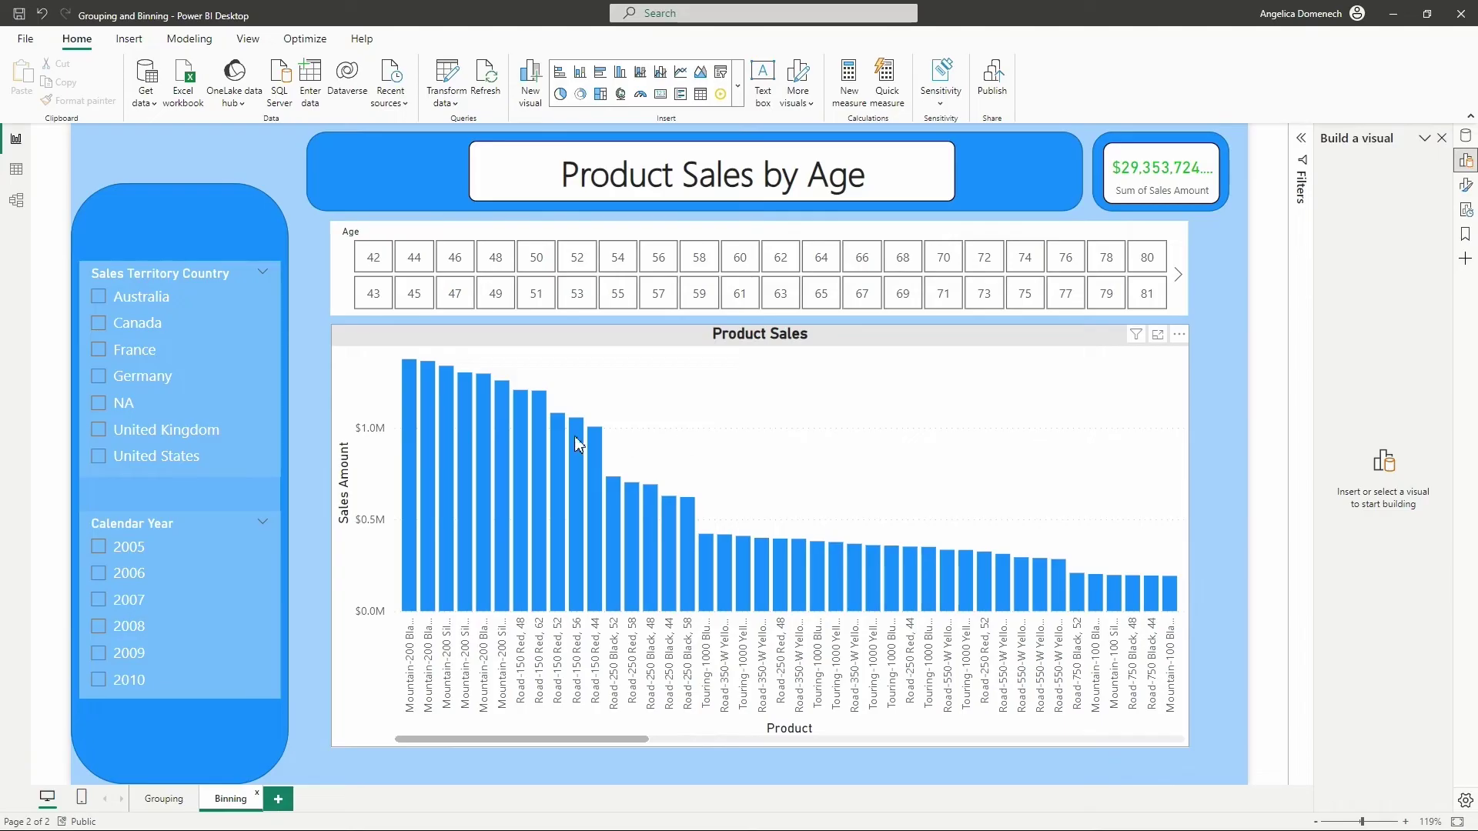
pyautogui.click(375, 263)
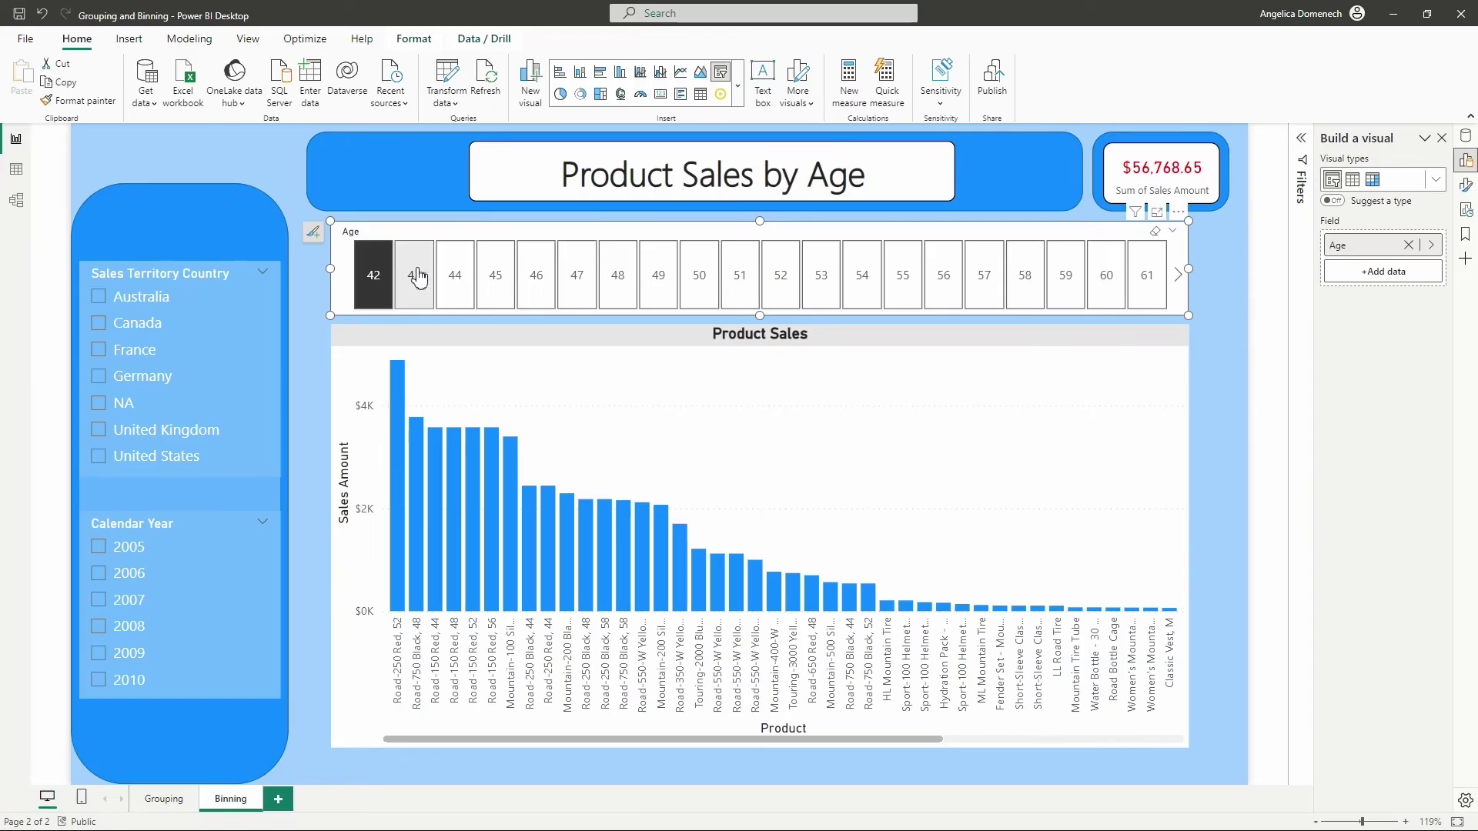
pyautogui.click(416, 277)
pyautogui.click(458, 277)
pyautogui.click(497, 277)
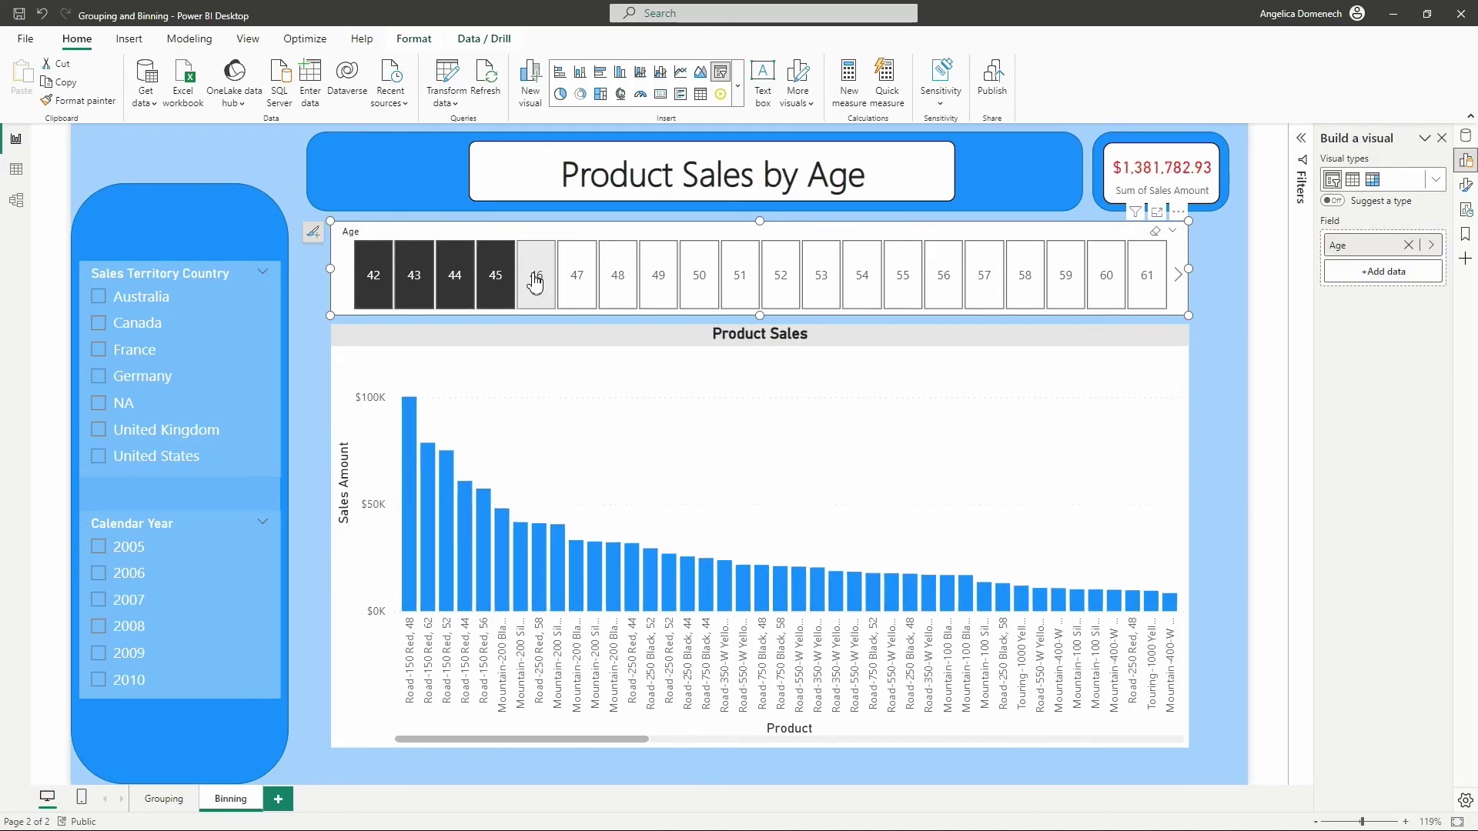
pyautogui.click(538, 277)
pyautogui.click(582, 278)
pyautogui.click(616, 275)
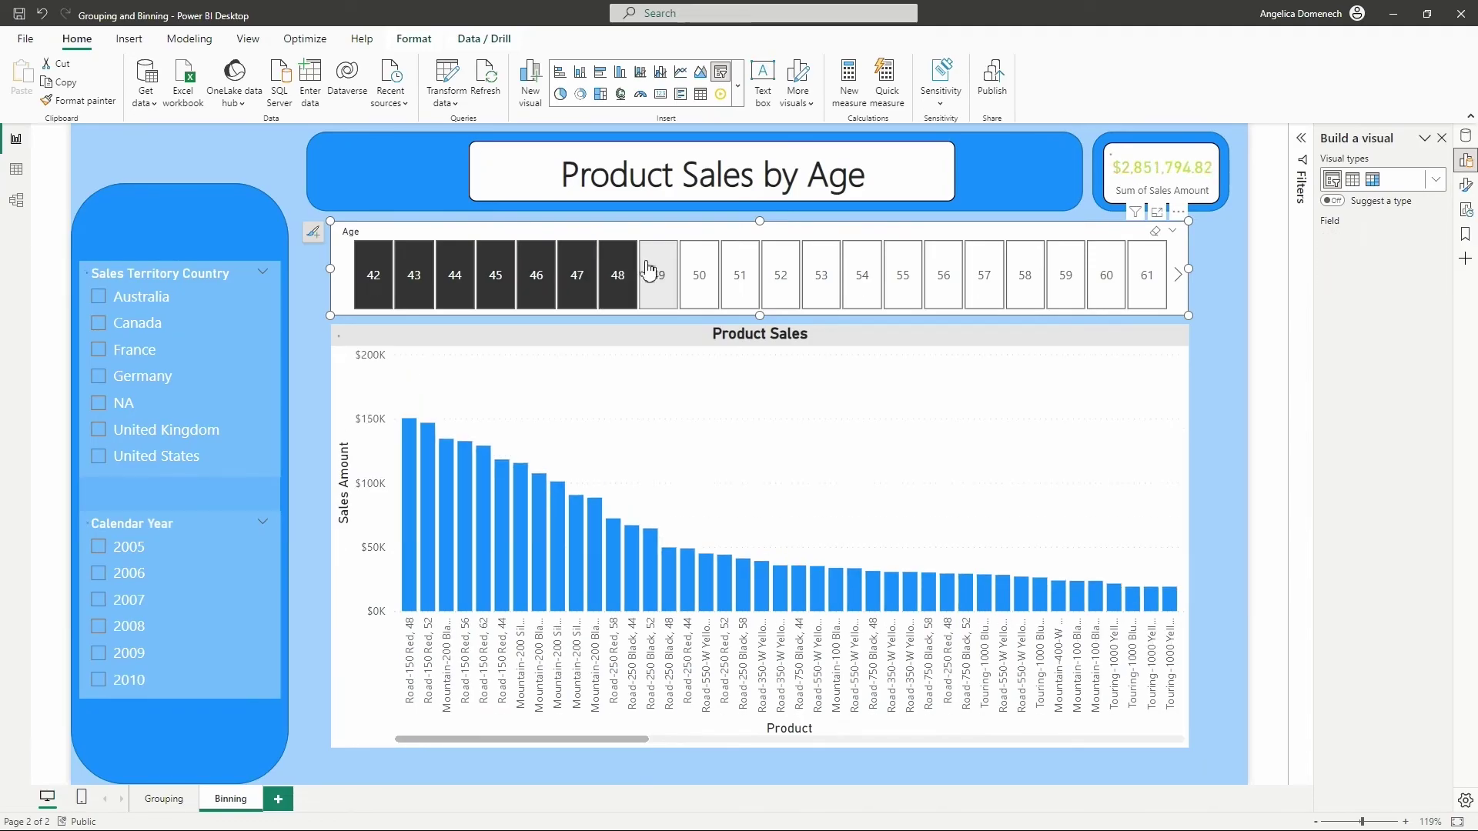
pyautogui.click(654, 275)
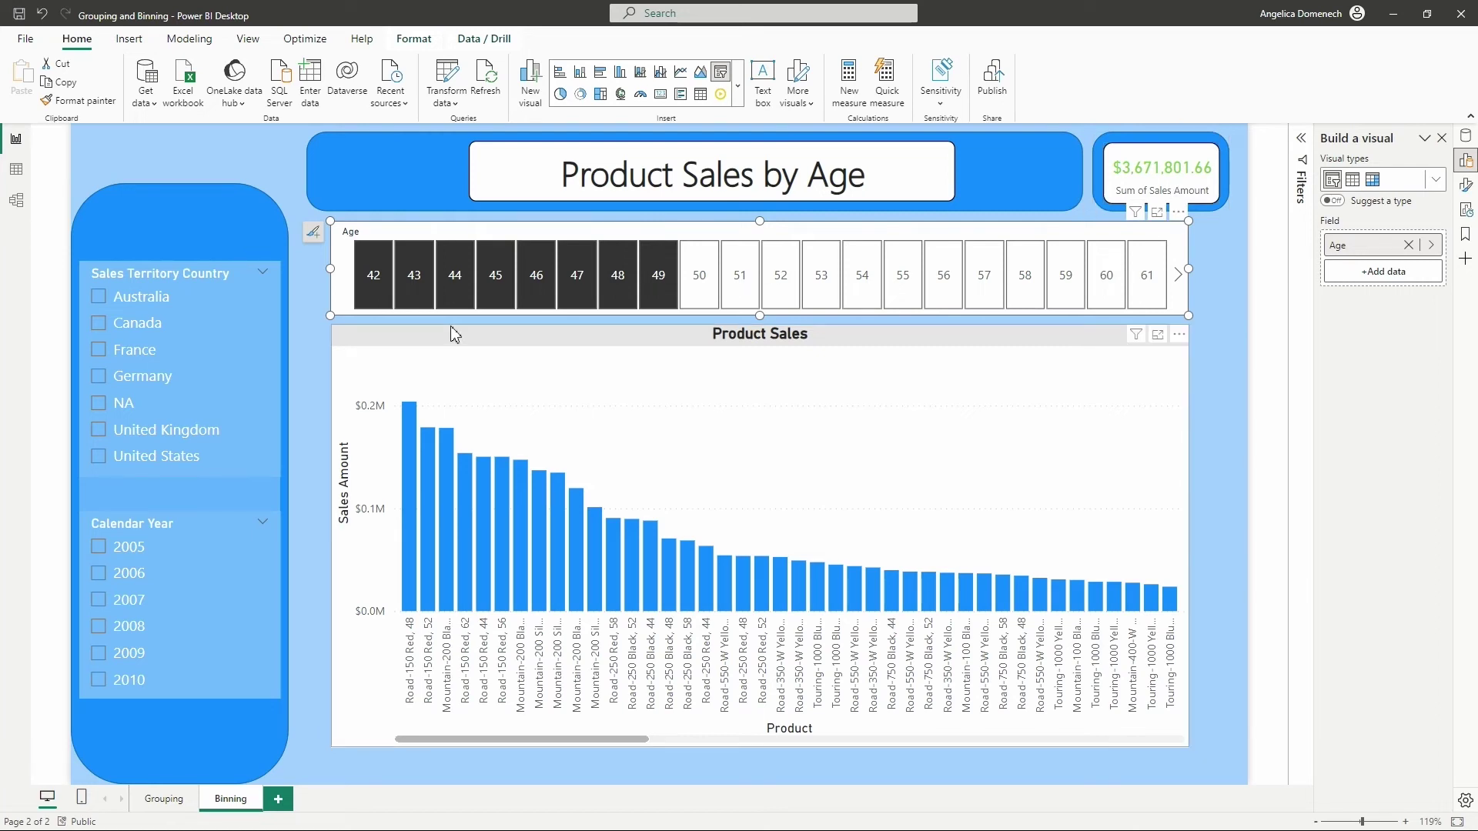
pyautogui.keyDown('ctrl'); pyautogui.click(663, 285); pyautogui.keyUp('ctrl')
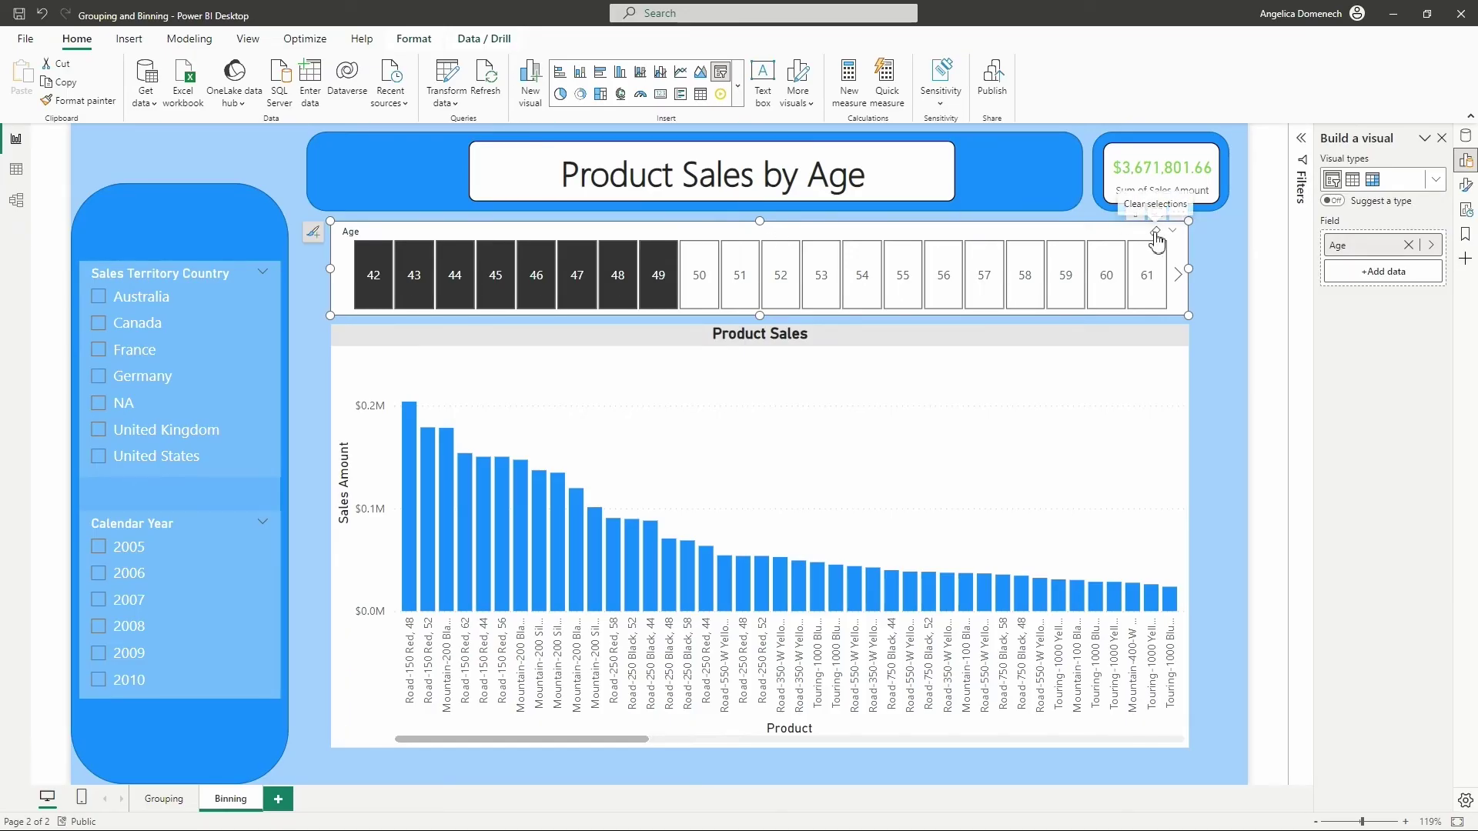
pyautogui.click(1155, 233)
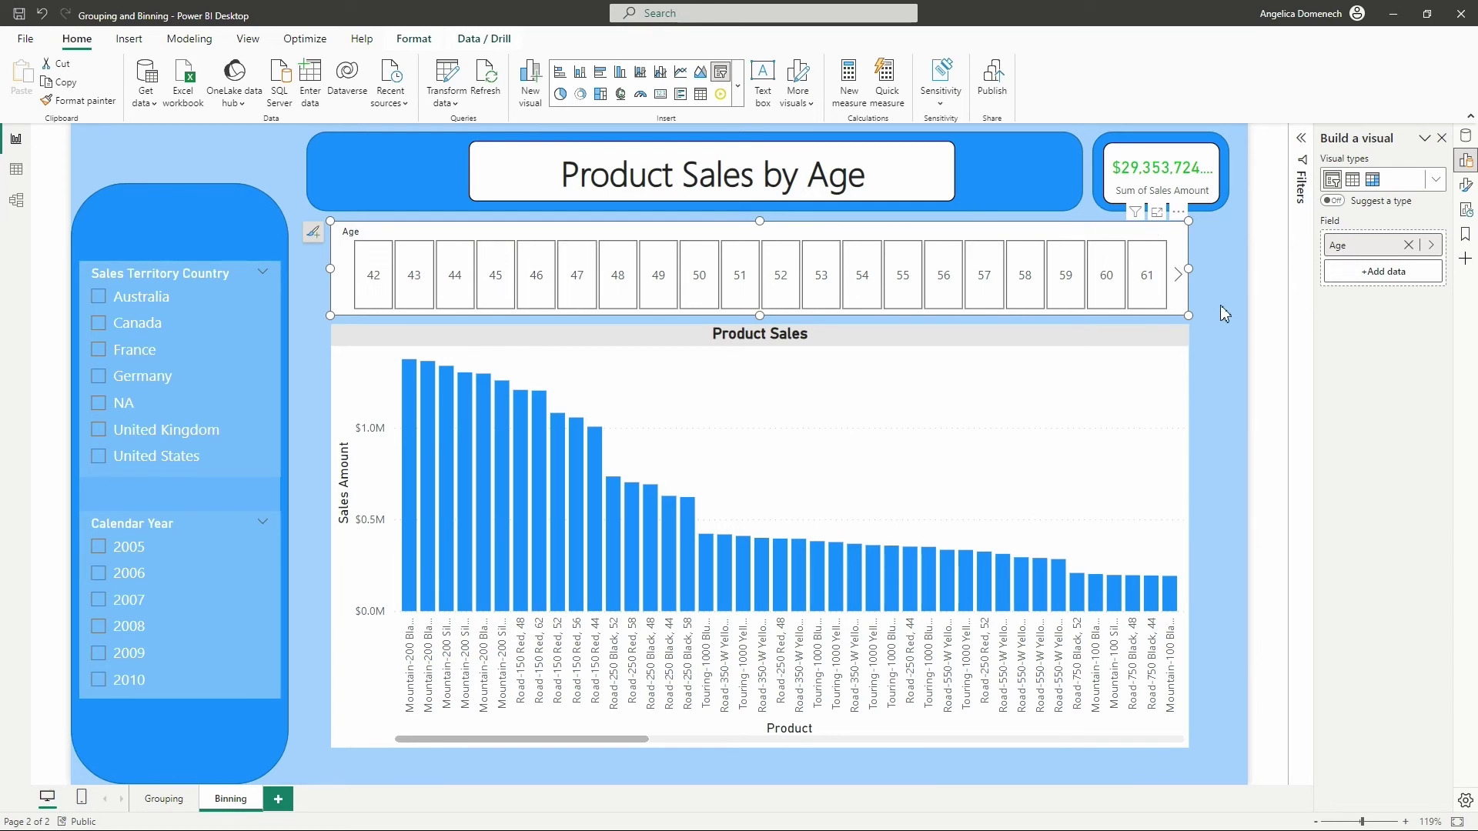
# - Start a new group on the Age field of the Customer table
pyautogui.click(1466, 137)
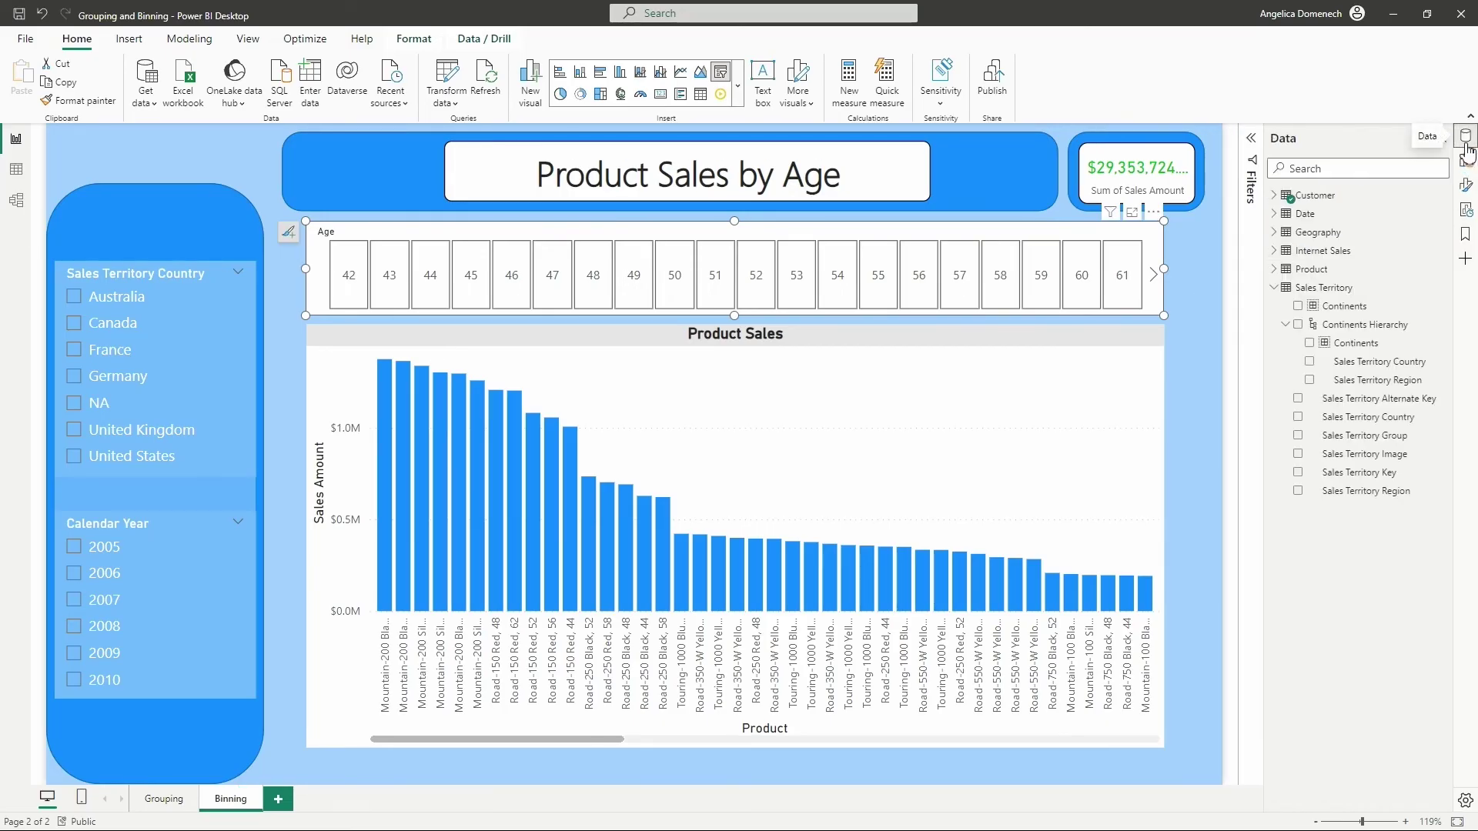
pyautogui.click(1275, 287)
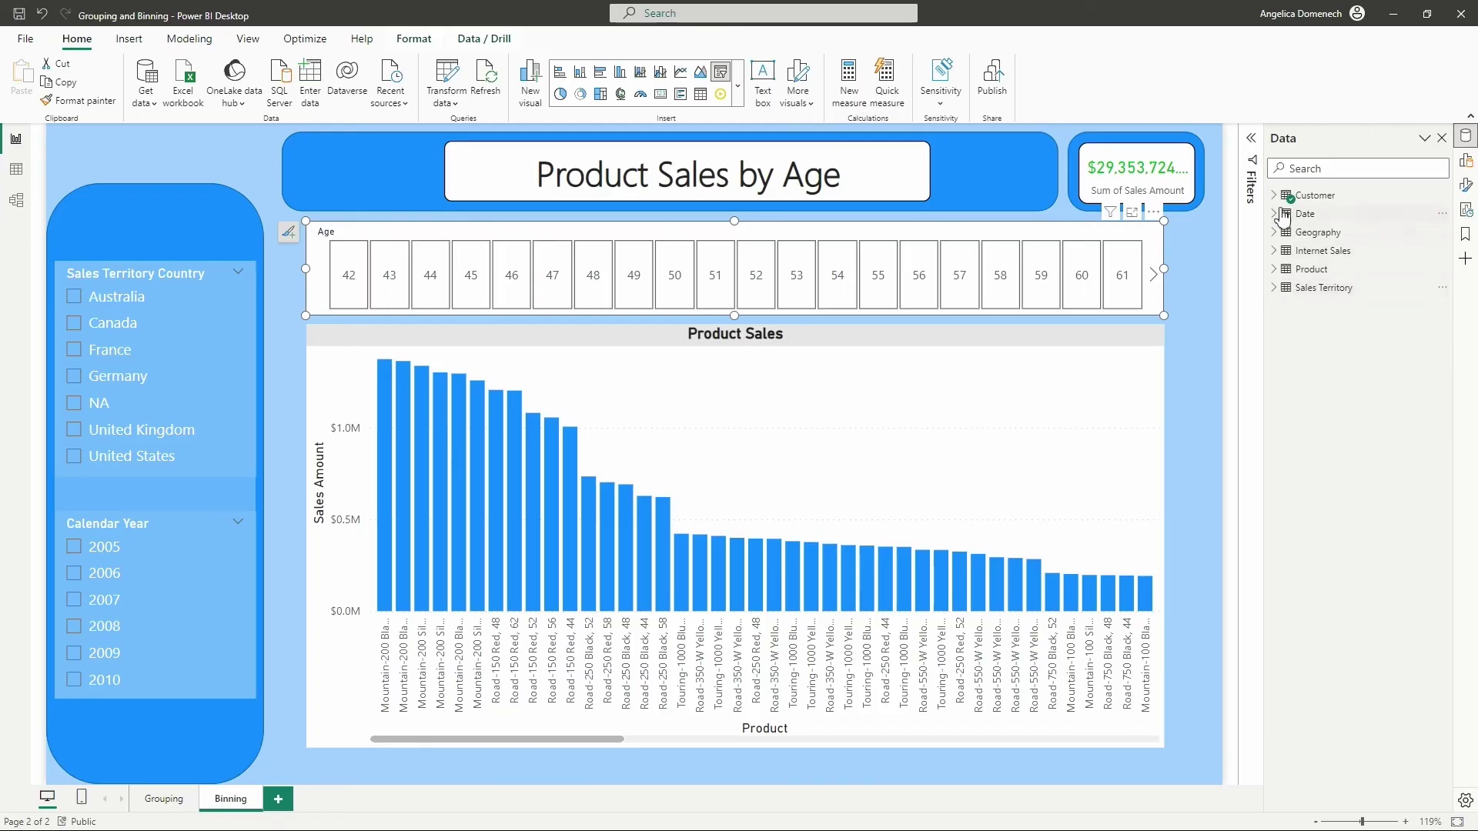
pyautogui.click(1277, 195)
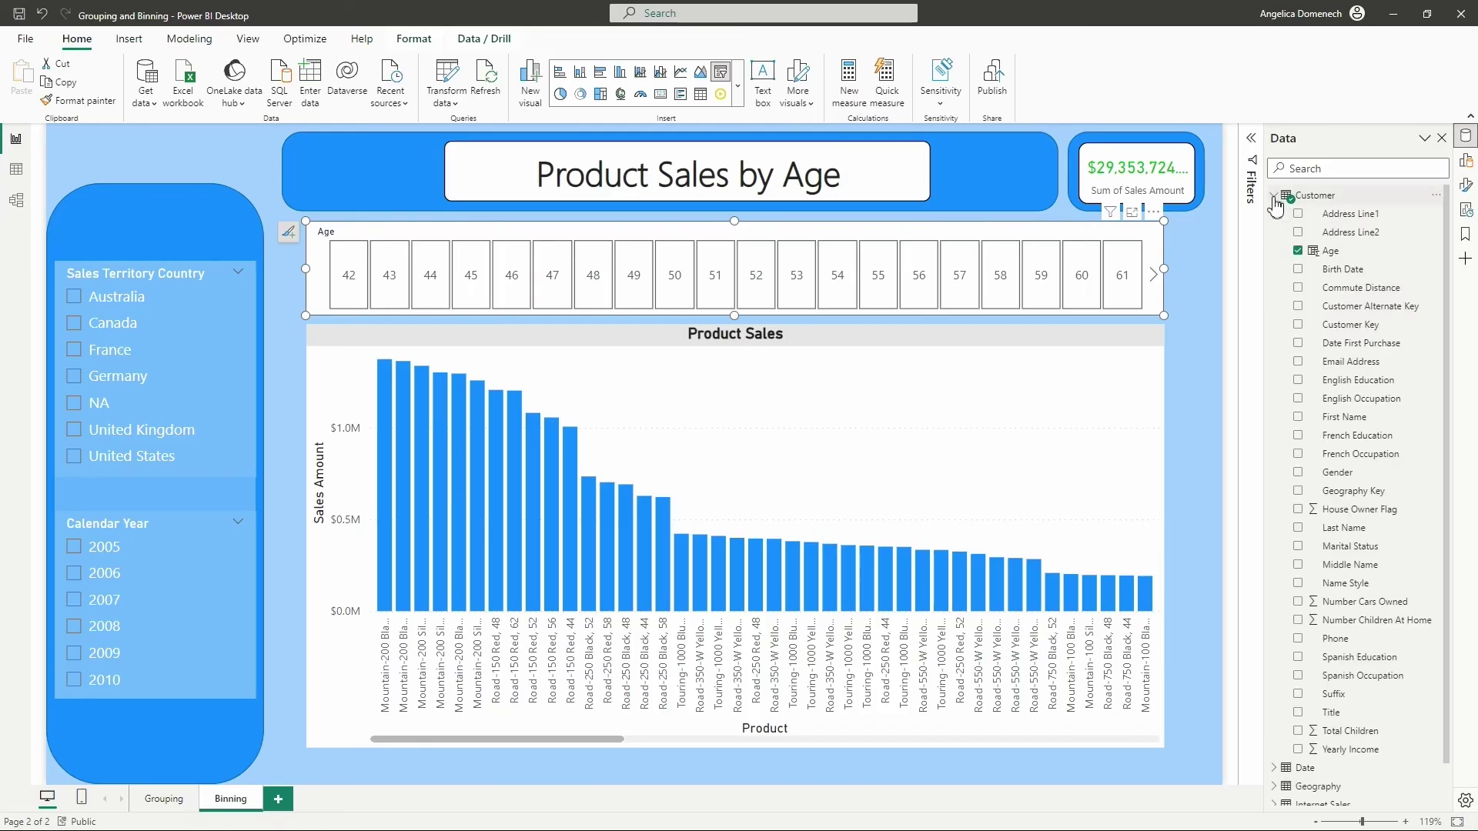
pyautogui.rightClick(1398, 258)
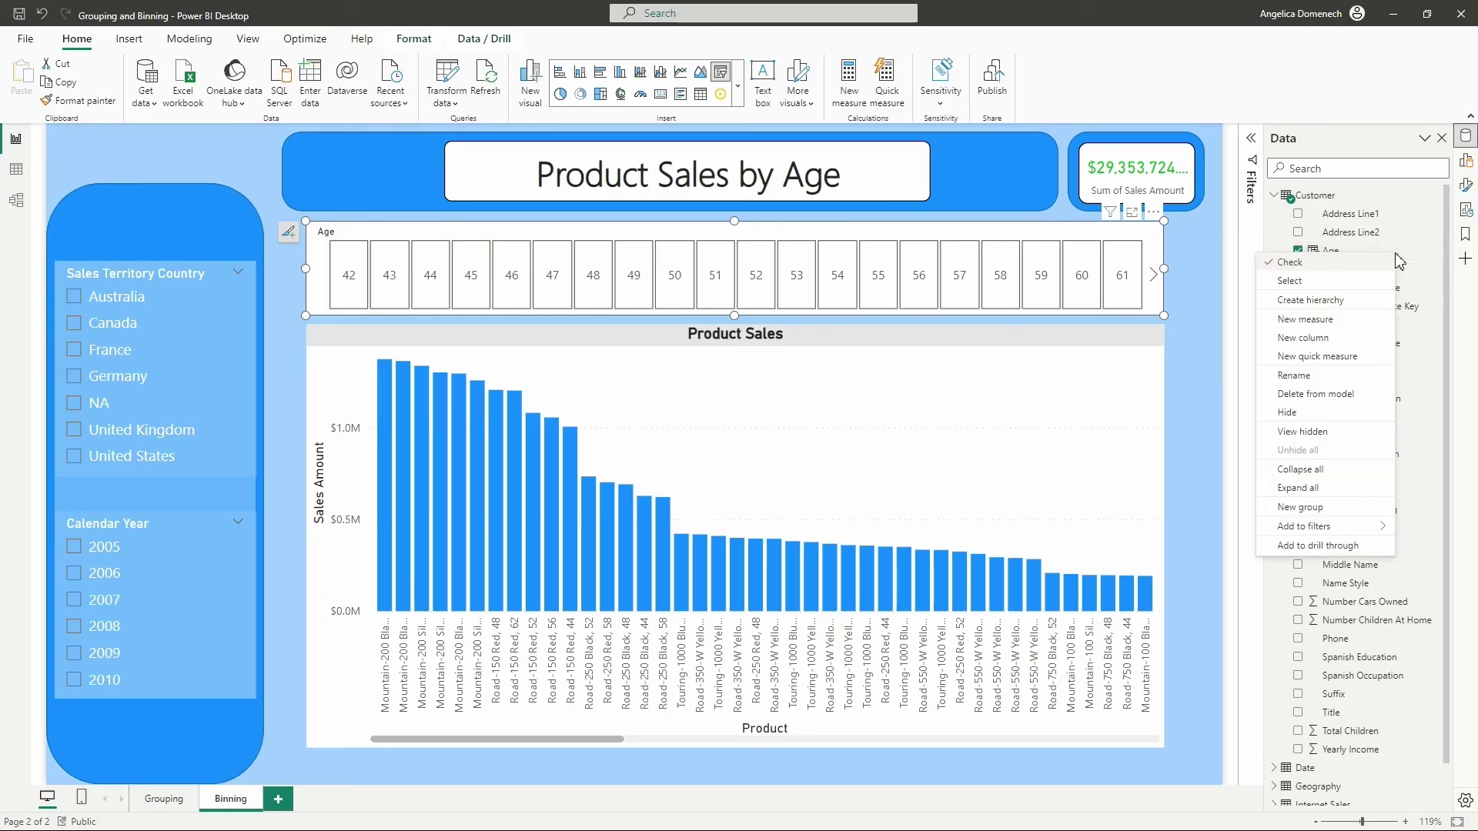
pyautogui.click(1330, 511)
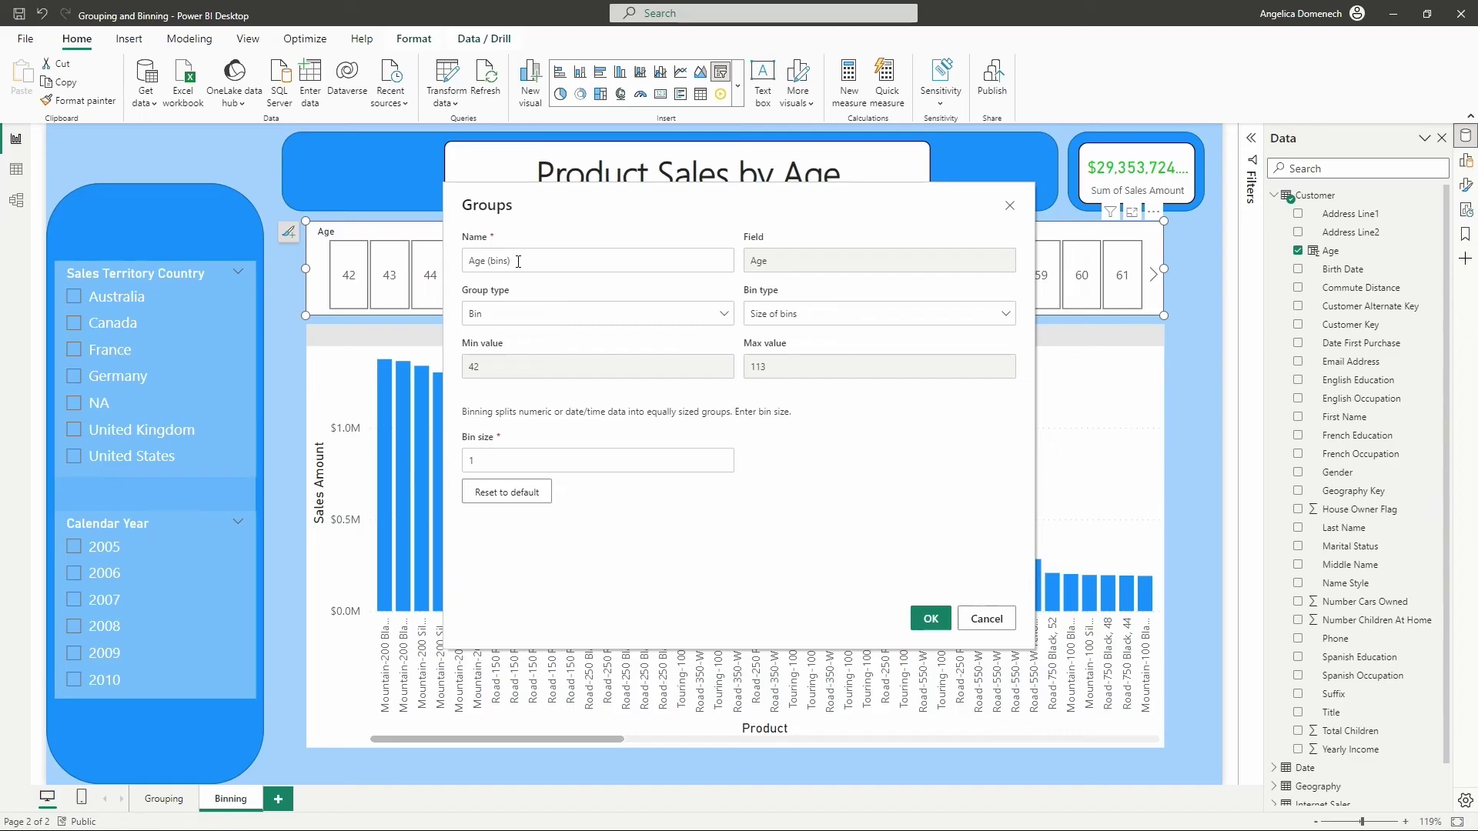
# - Try the List group type for the Age field and switch back to Bin
pyautogui.click(515, 314)
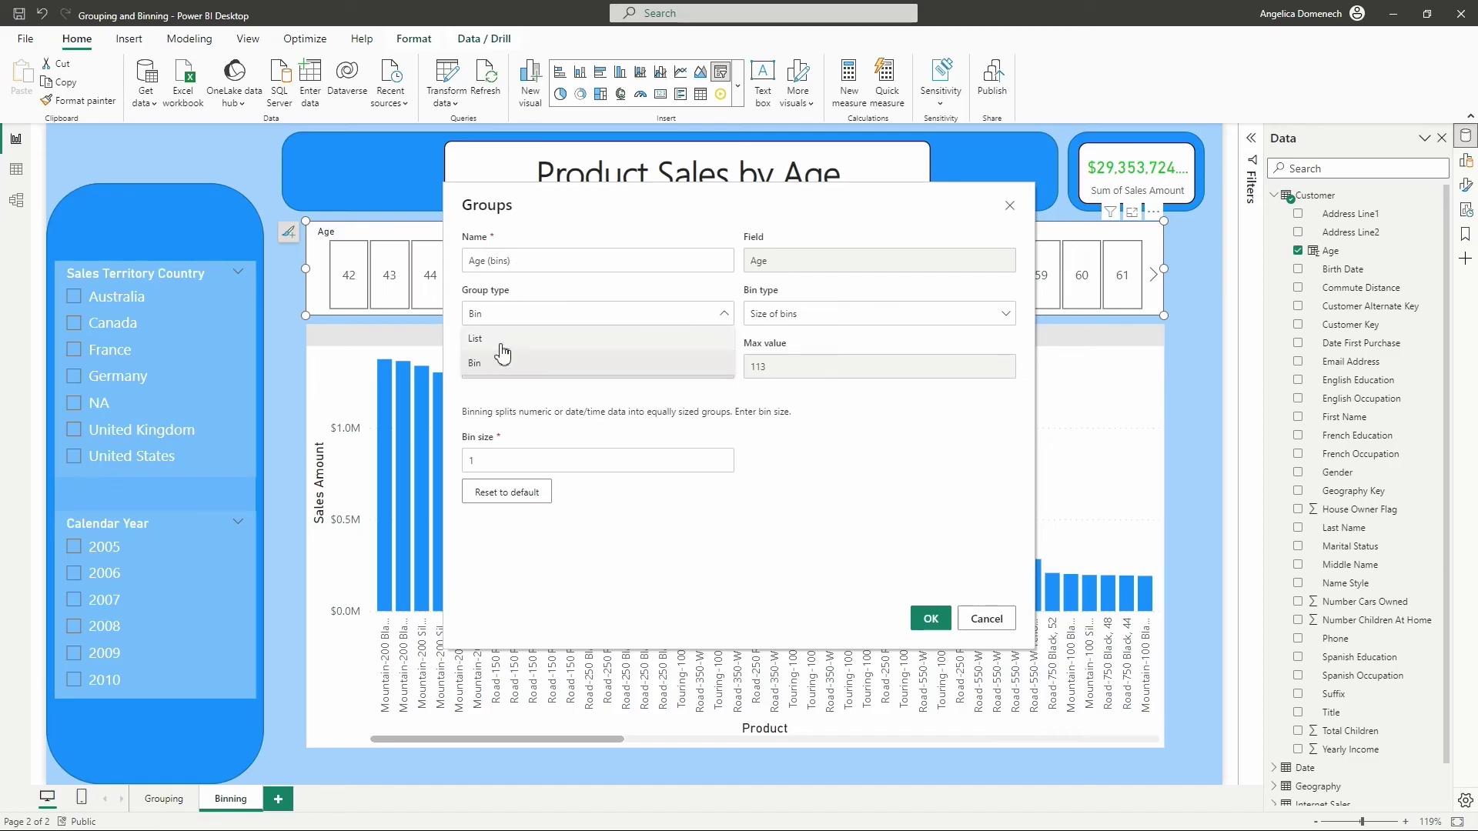
pyautogui.click(501, 340)
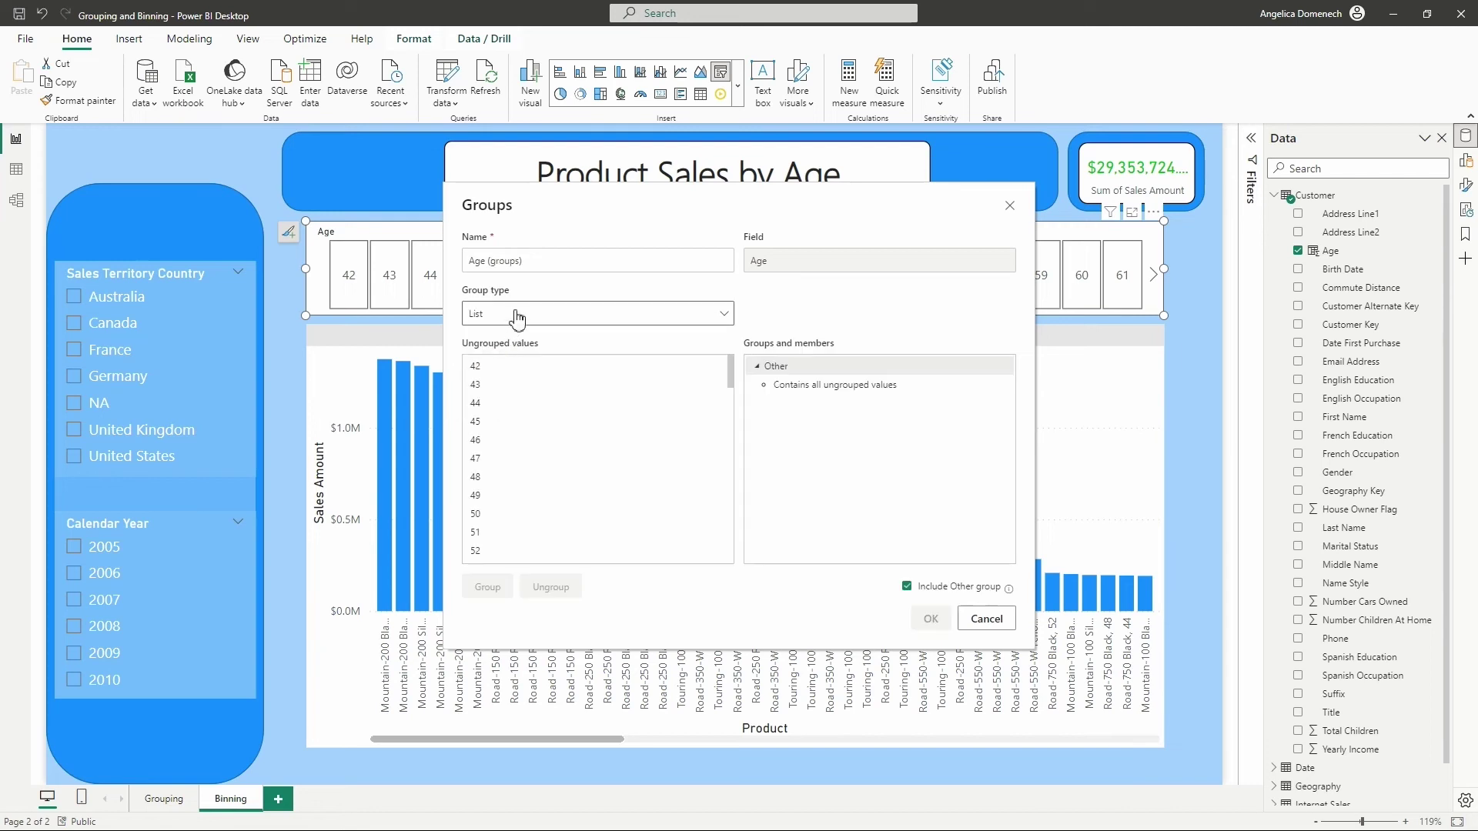
pyautogui.click(517, 315)
pyautogui.click(500, 364)
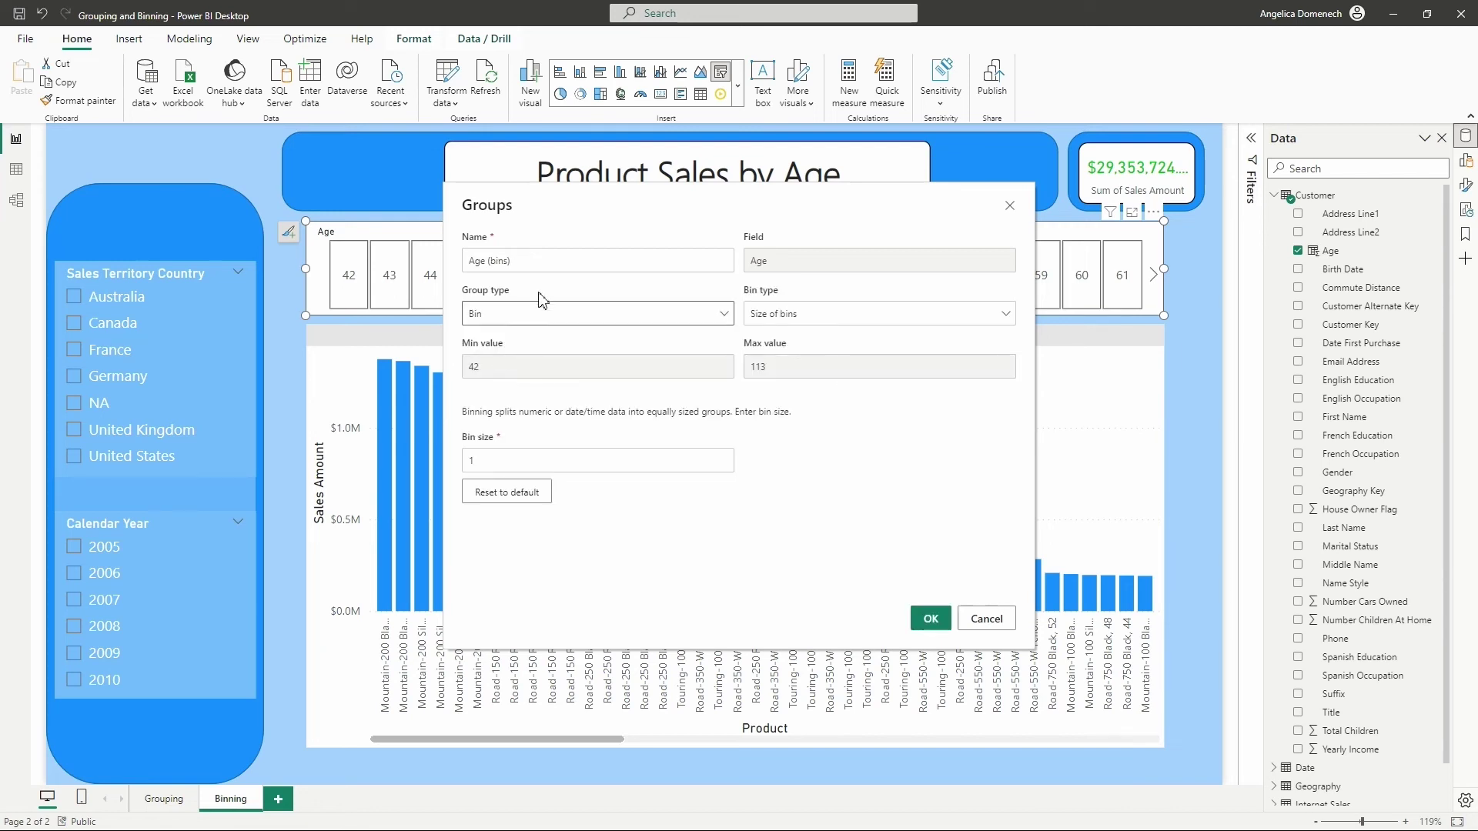
# - Create the Age bins with the Size of bins type and a bin size of 10
pyautogui.click(815, 317)
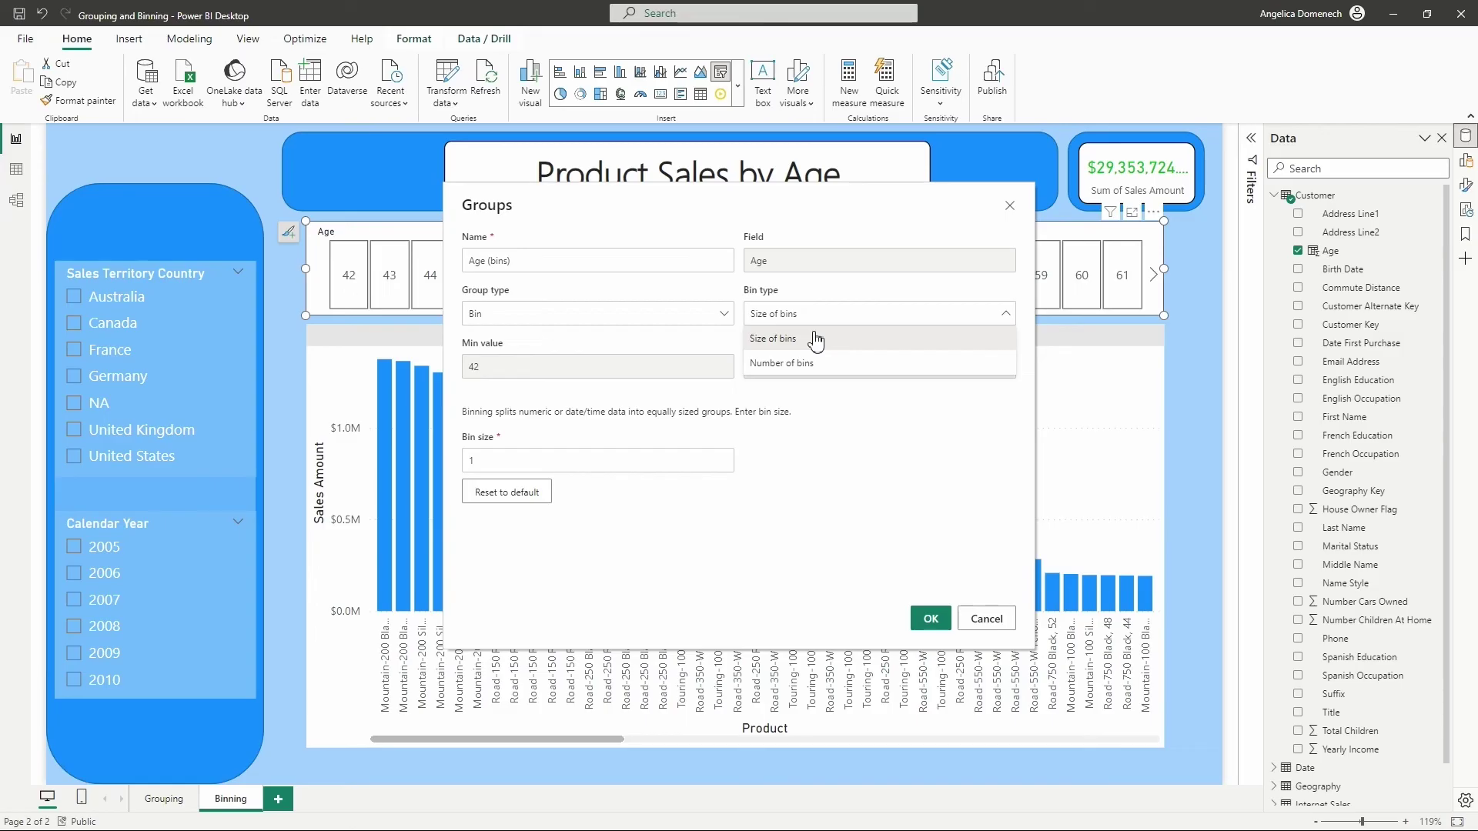
pyautogui.click(815, 340)
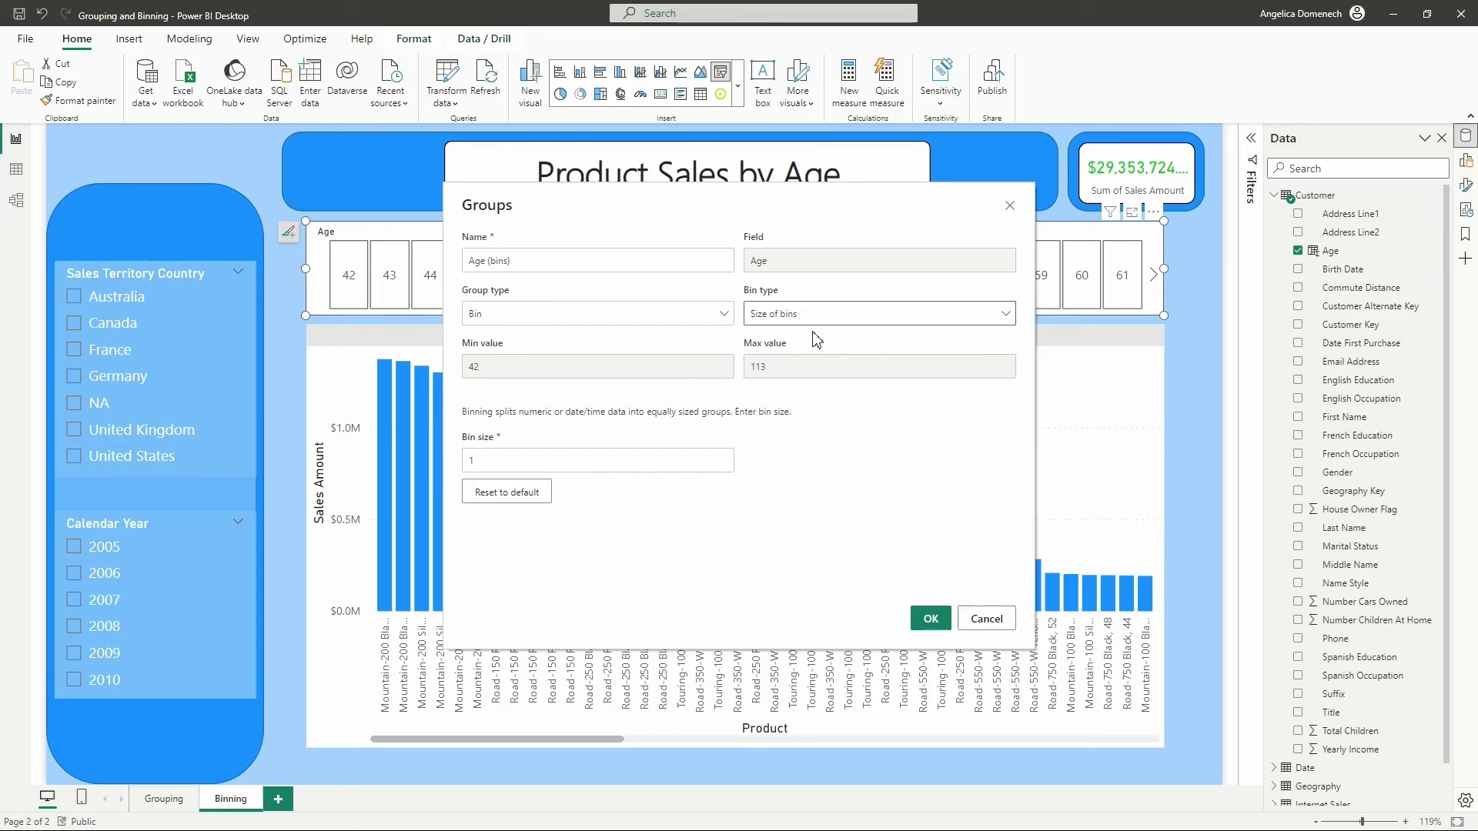
pyautogui.click(503, 459)
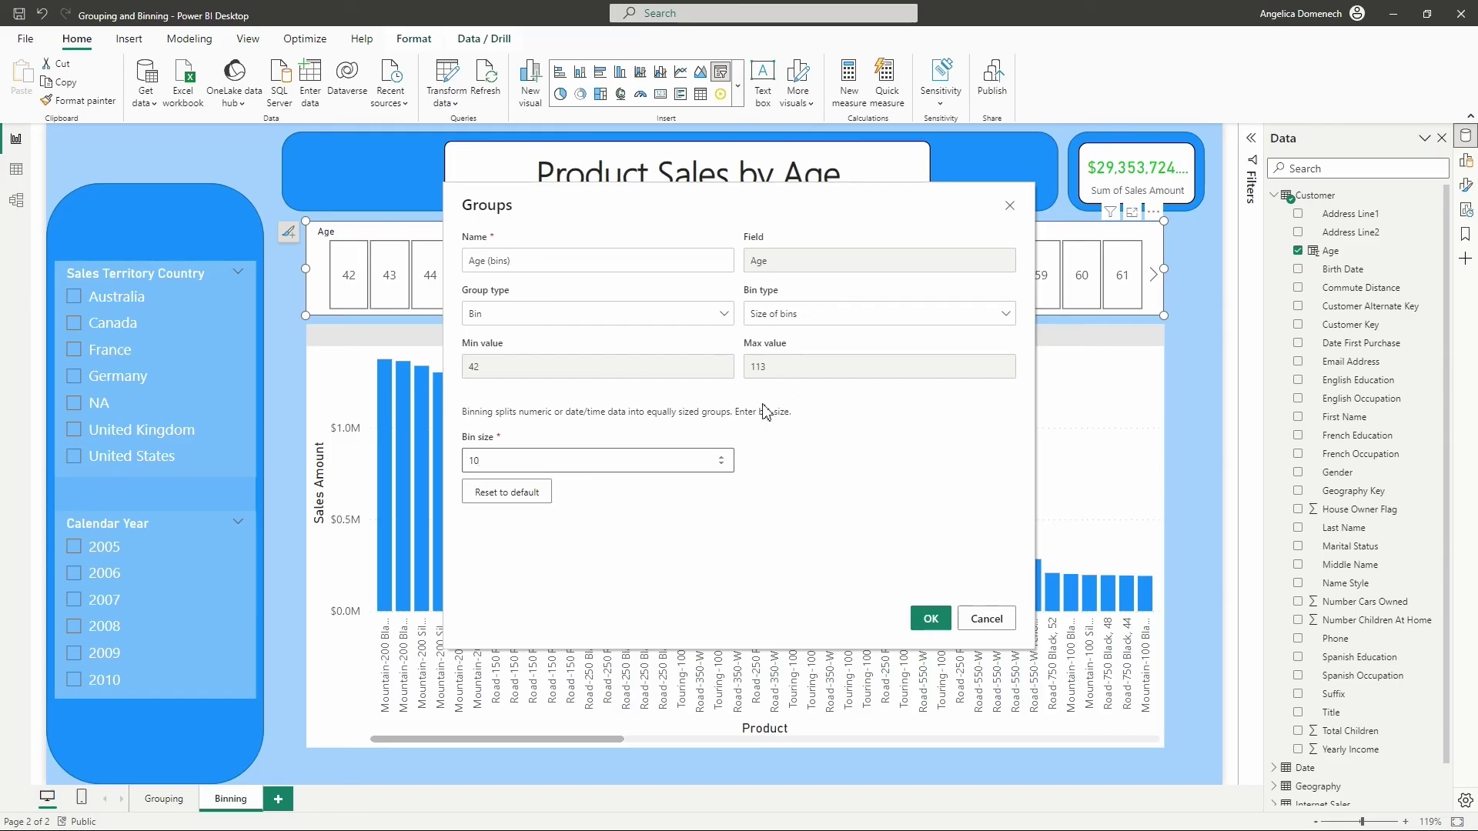
pyautogui.click(927, 620)
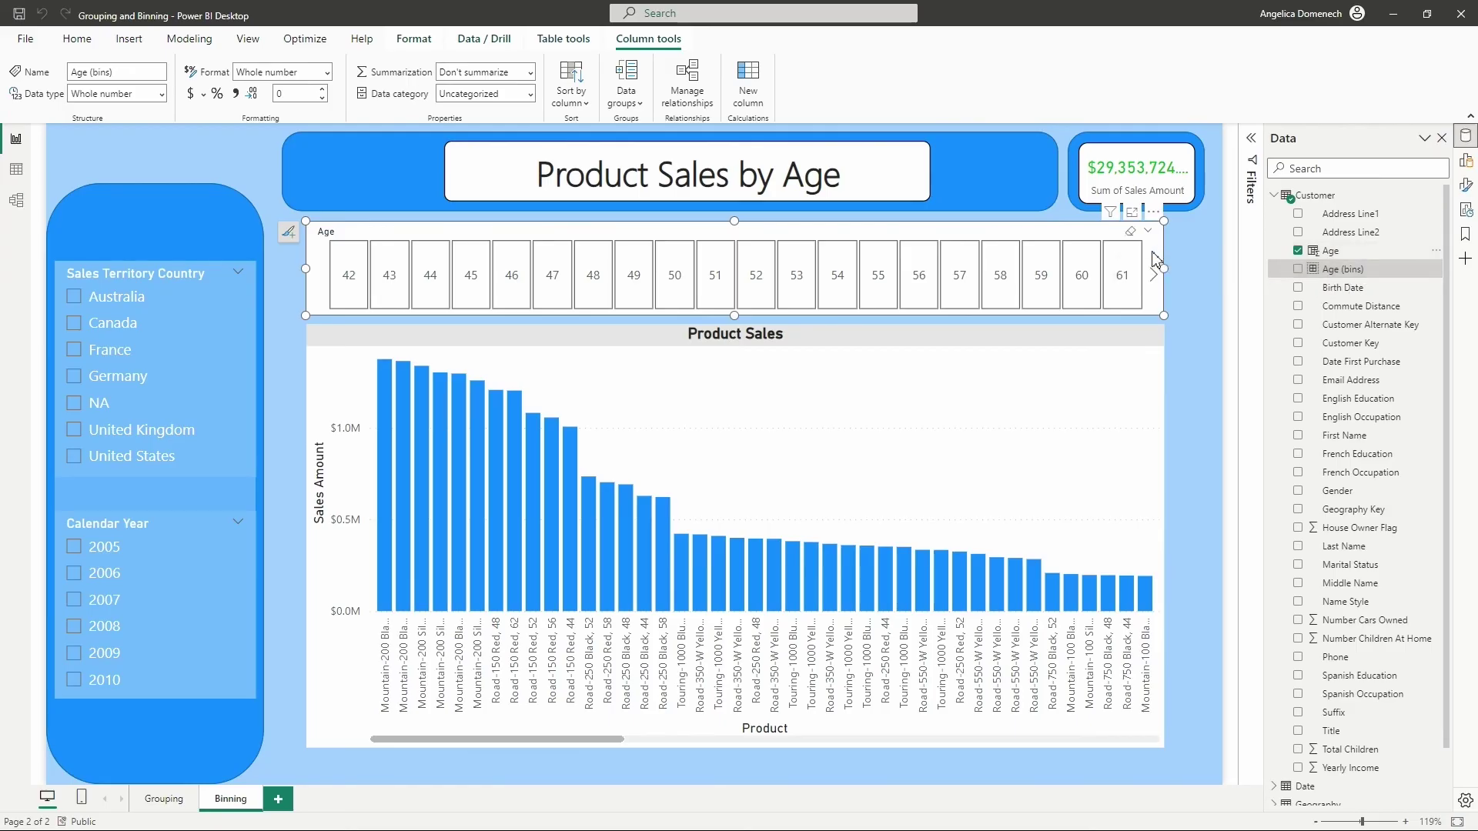
# - Replace the Age field in the slicer above the Product Sales chart with Age (bins) from the Customer table
pyautogui.click(1466, 160)
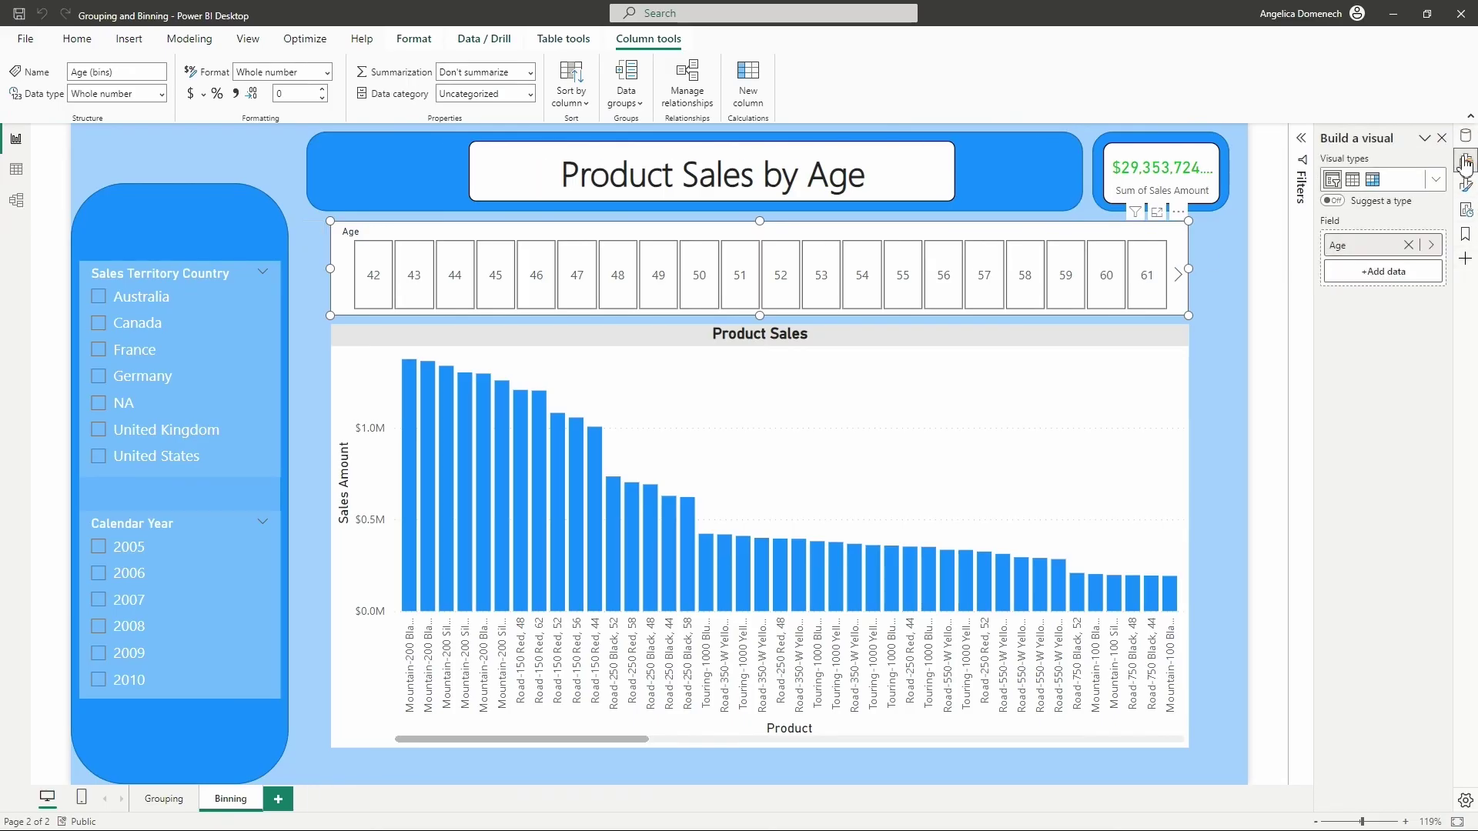
pyautogui.click(1408, 245)
pyautogui.click(1378, 245)
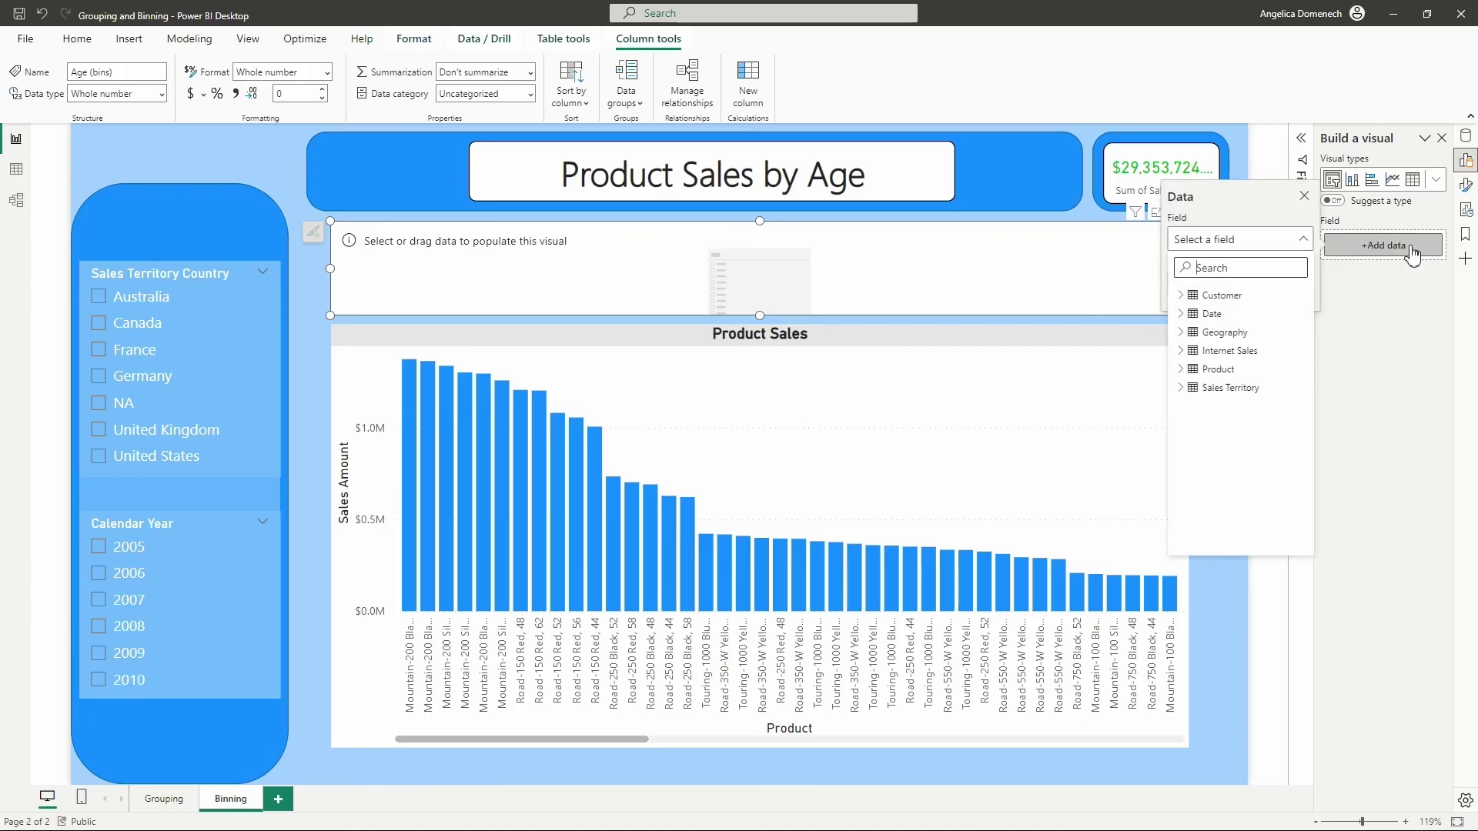
pyautogui.click(1186, 299)
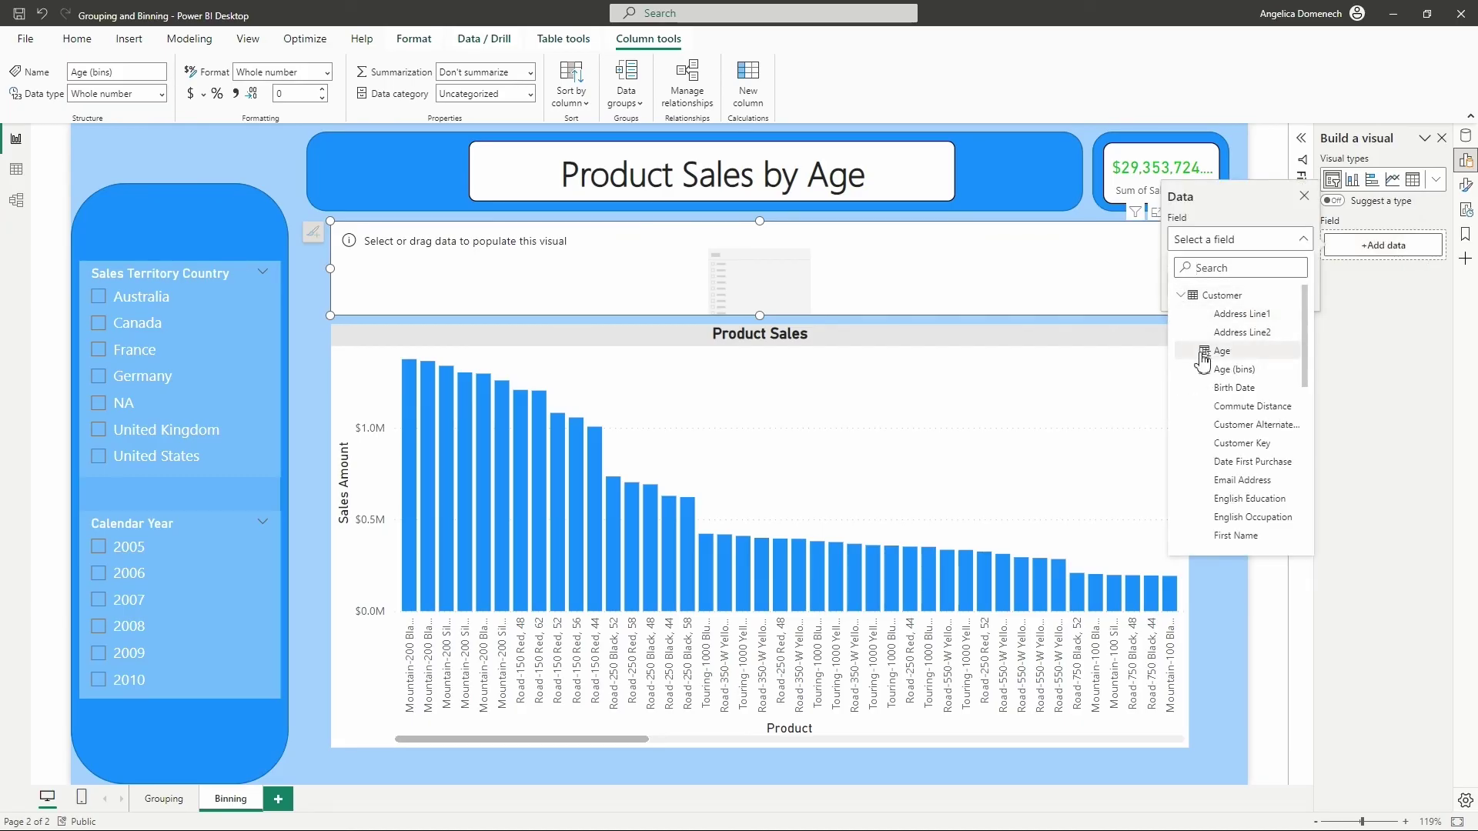
pyautogui.click(1256, 377)
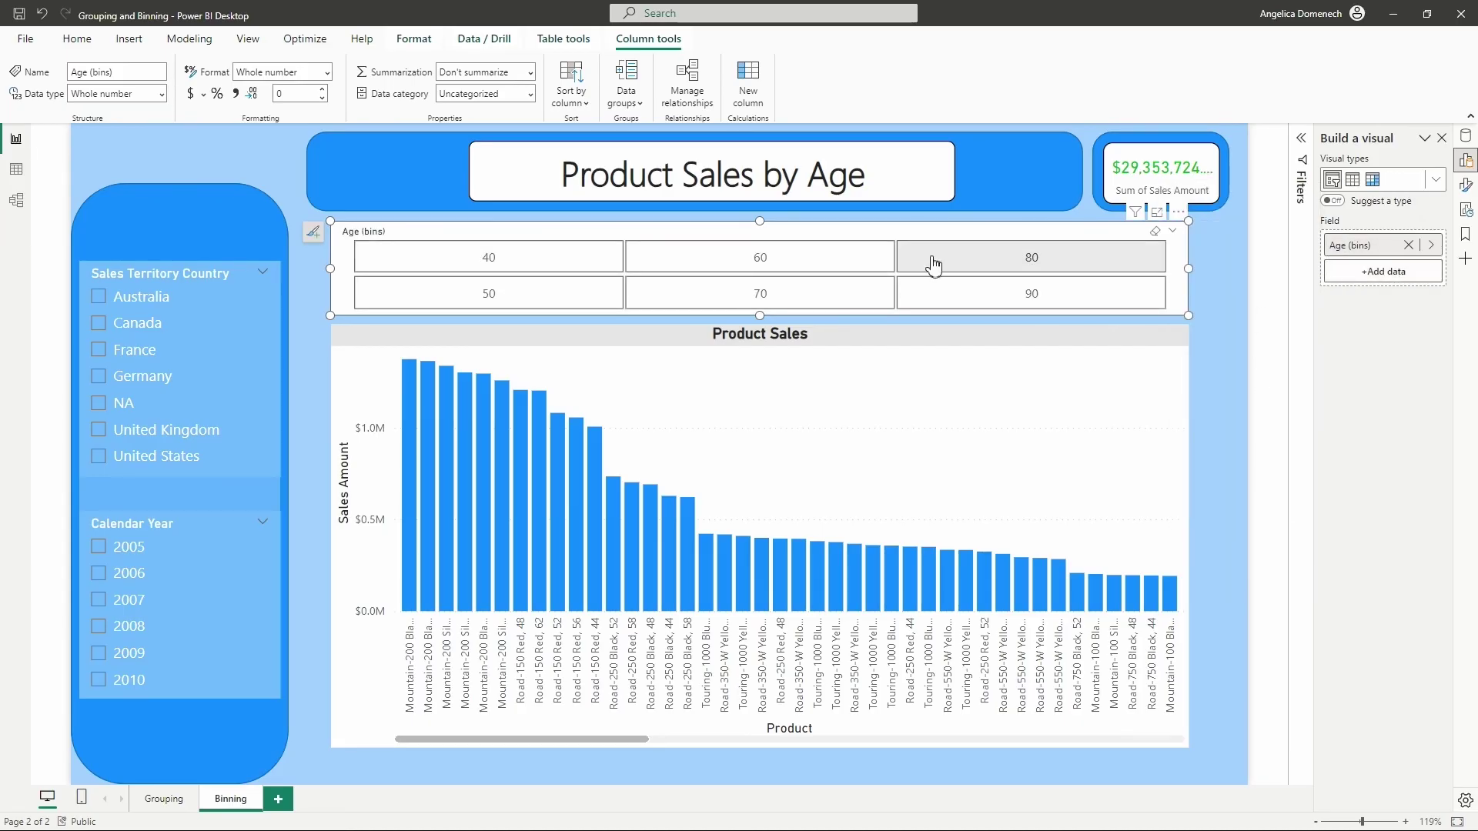
# - Filter product sales through the age bins from 40 up to 90 and go back down to the 50 bin
pyautogui.click(597, 271)
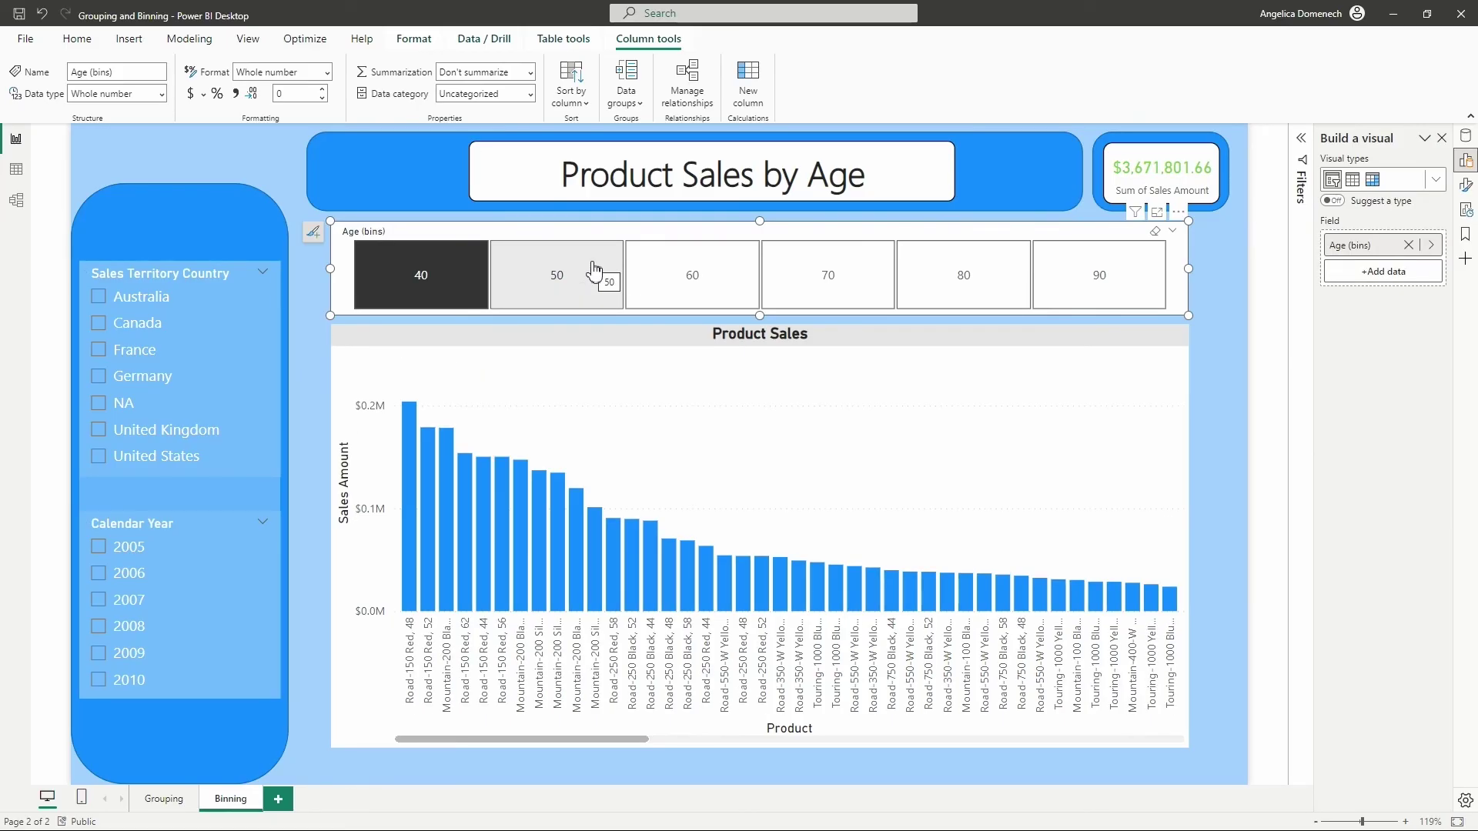
pyautogui.click(592, 271)
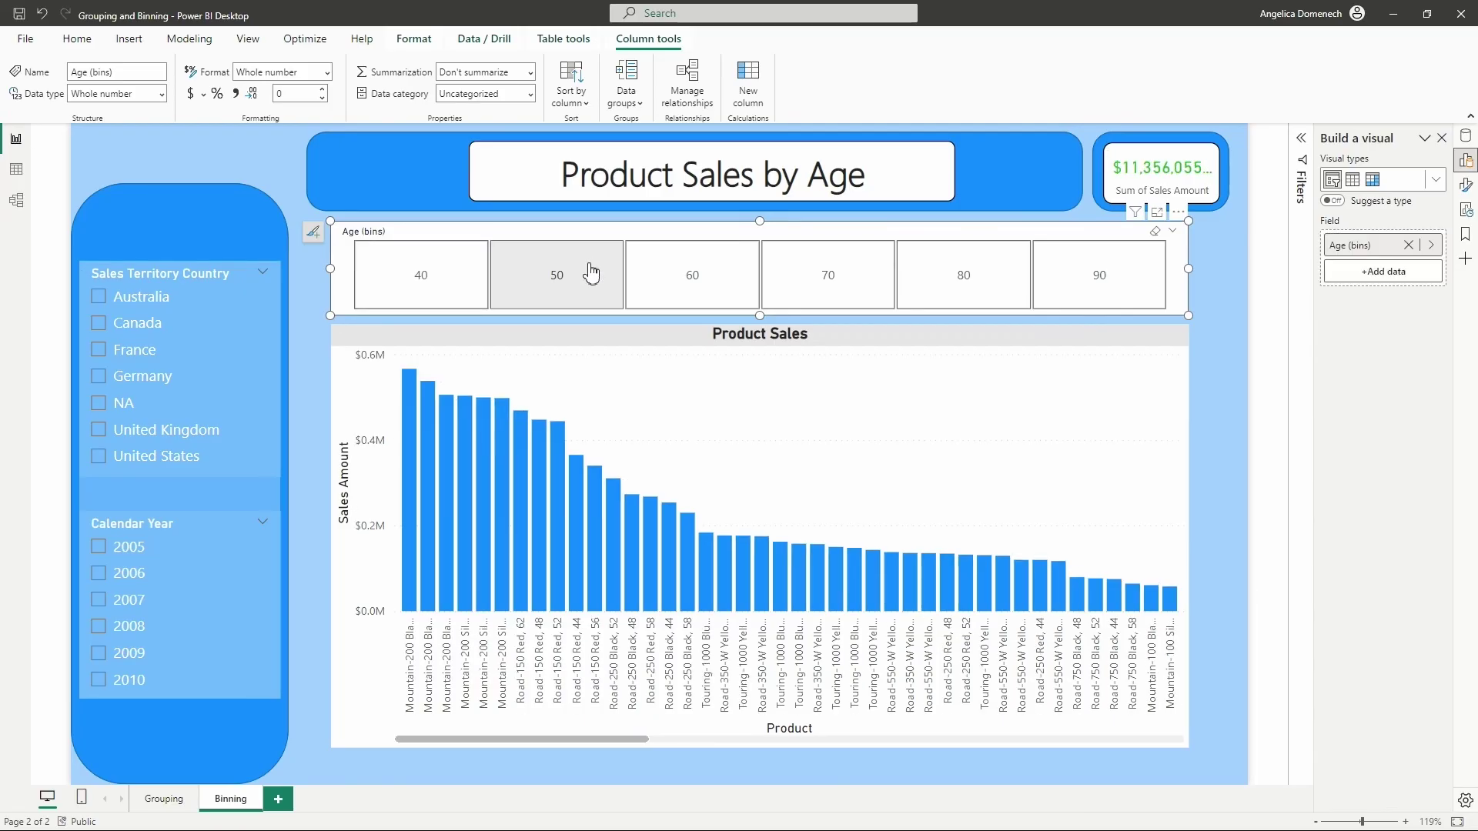
pyautogui.click(731, 280)
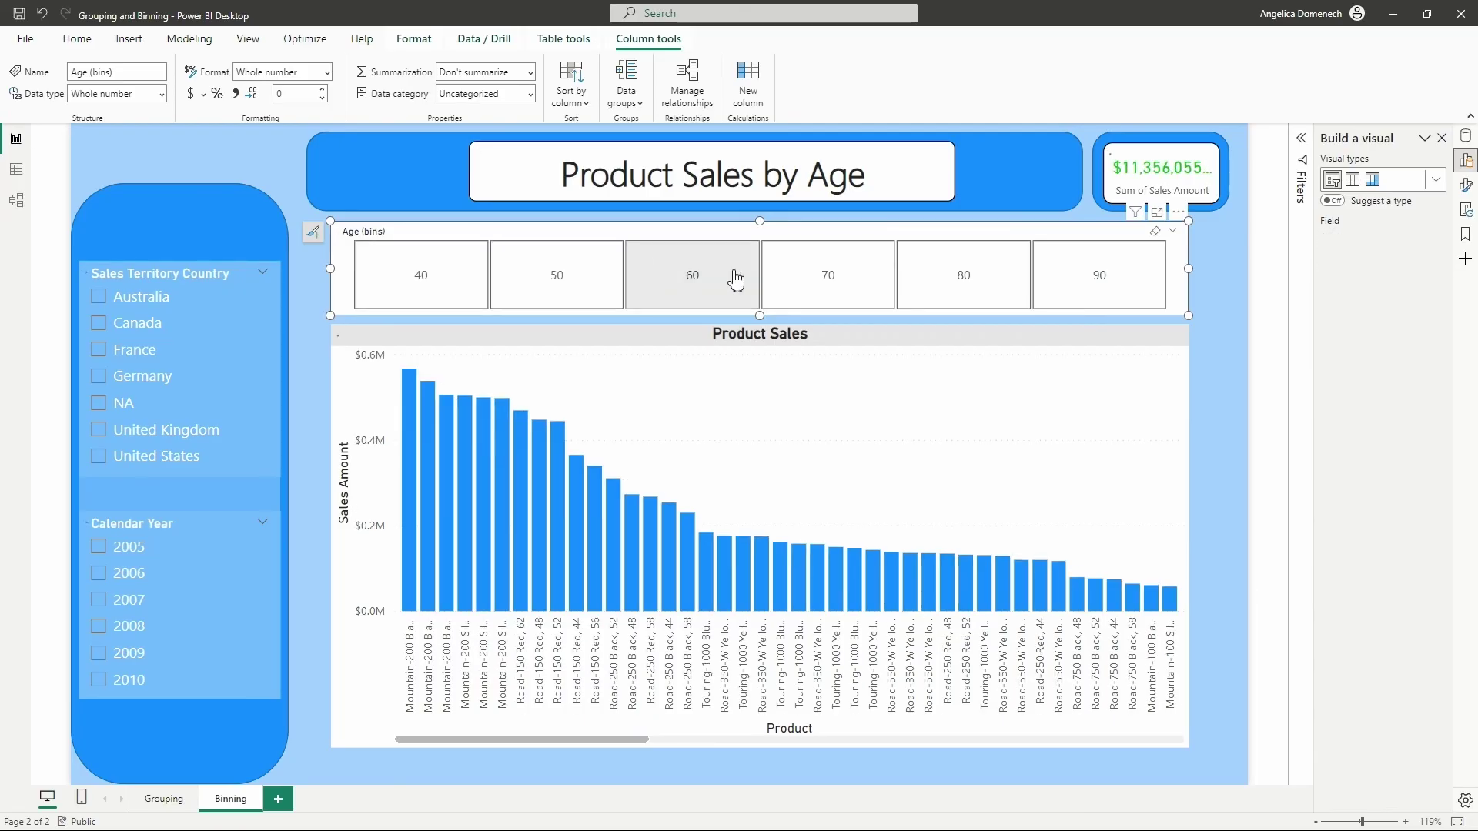
pyautogui.click(827, 281)
pyautogui.click(977, 284)
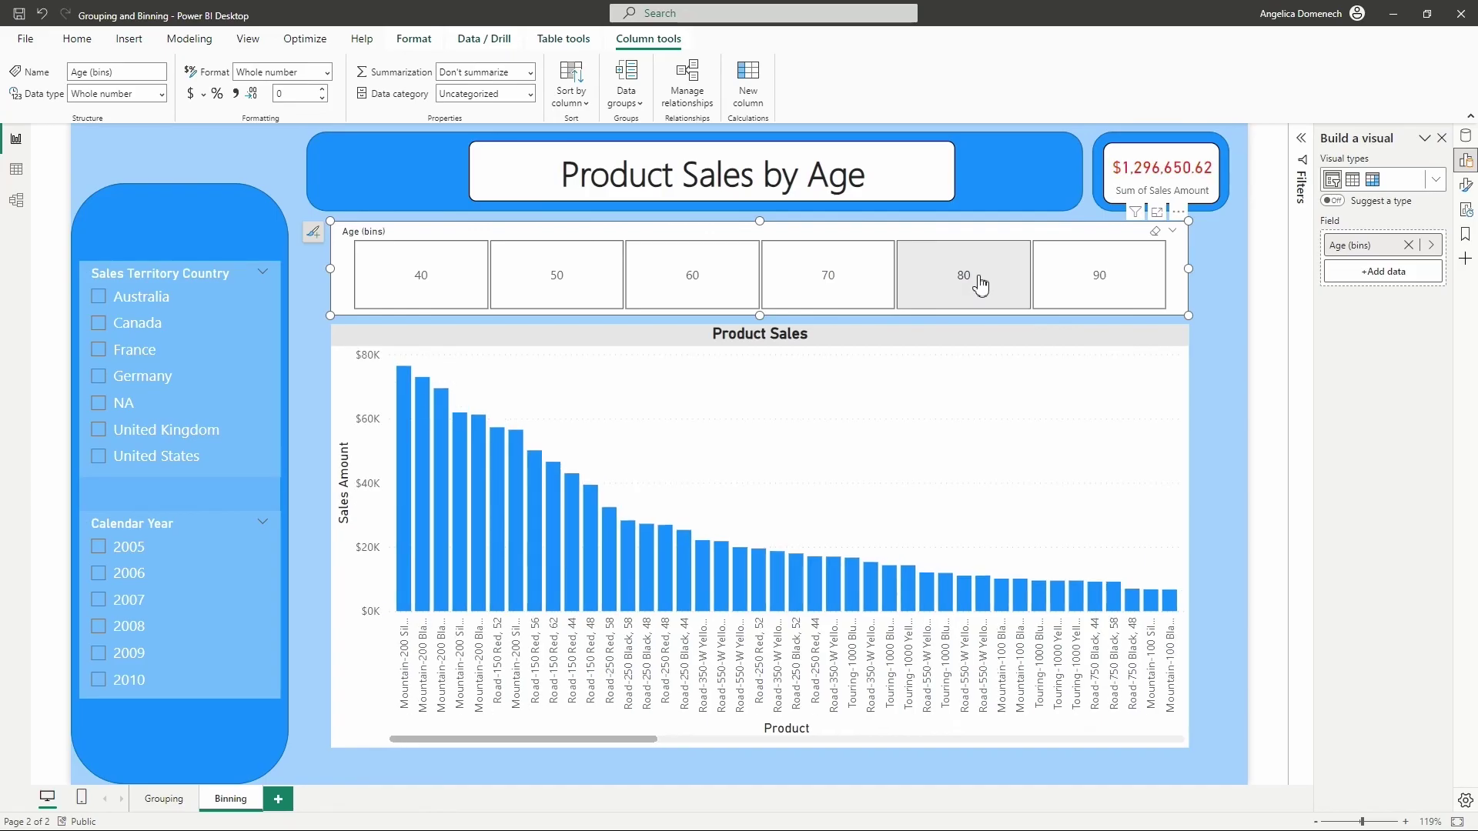
pyautogui.click(1070, 291)
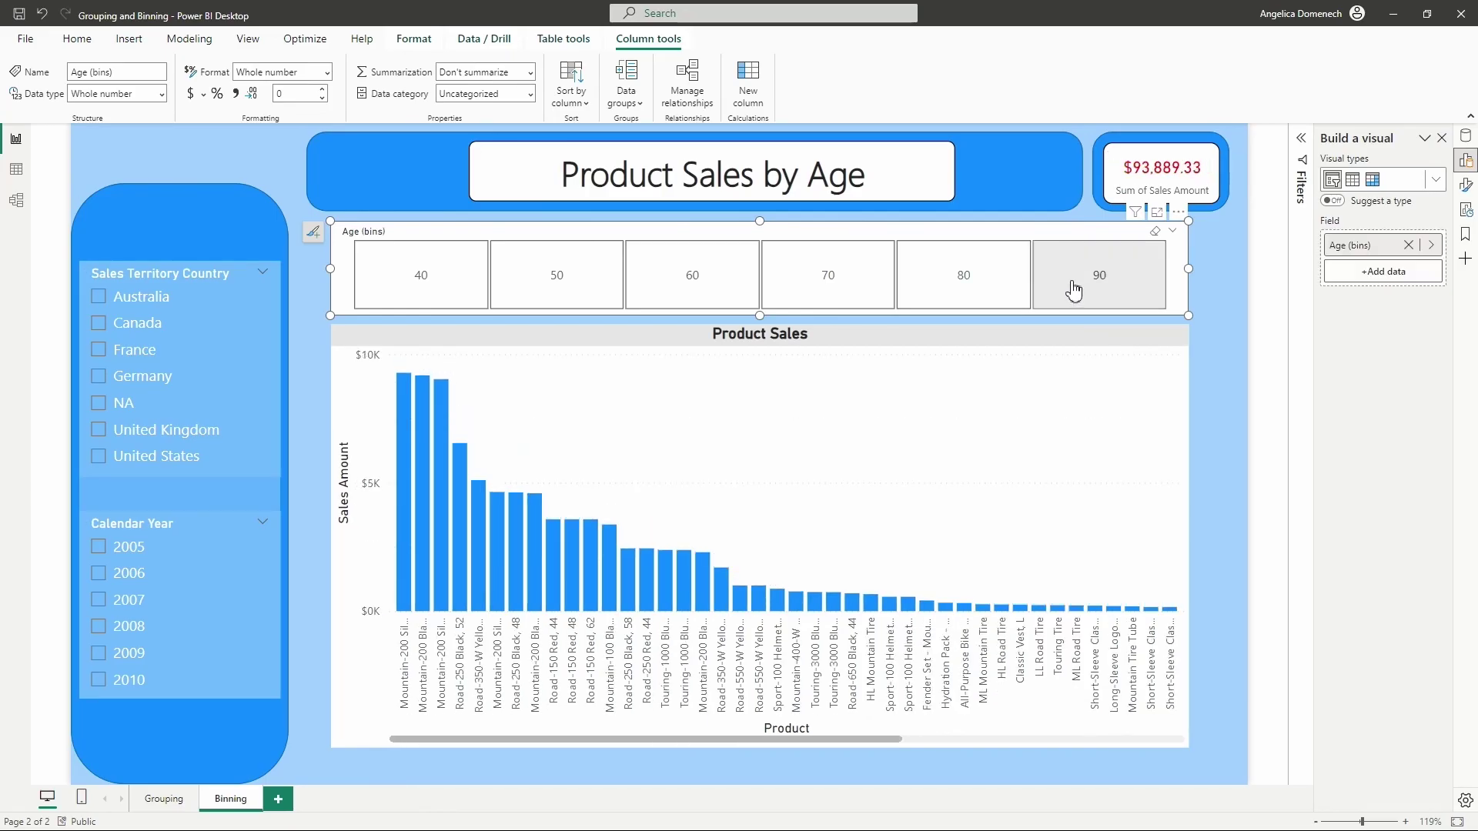
pyautogui.click(793, 289)
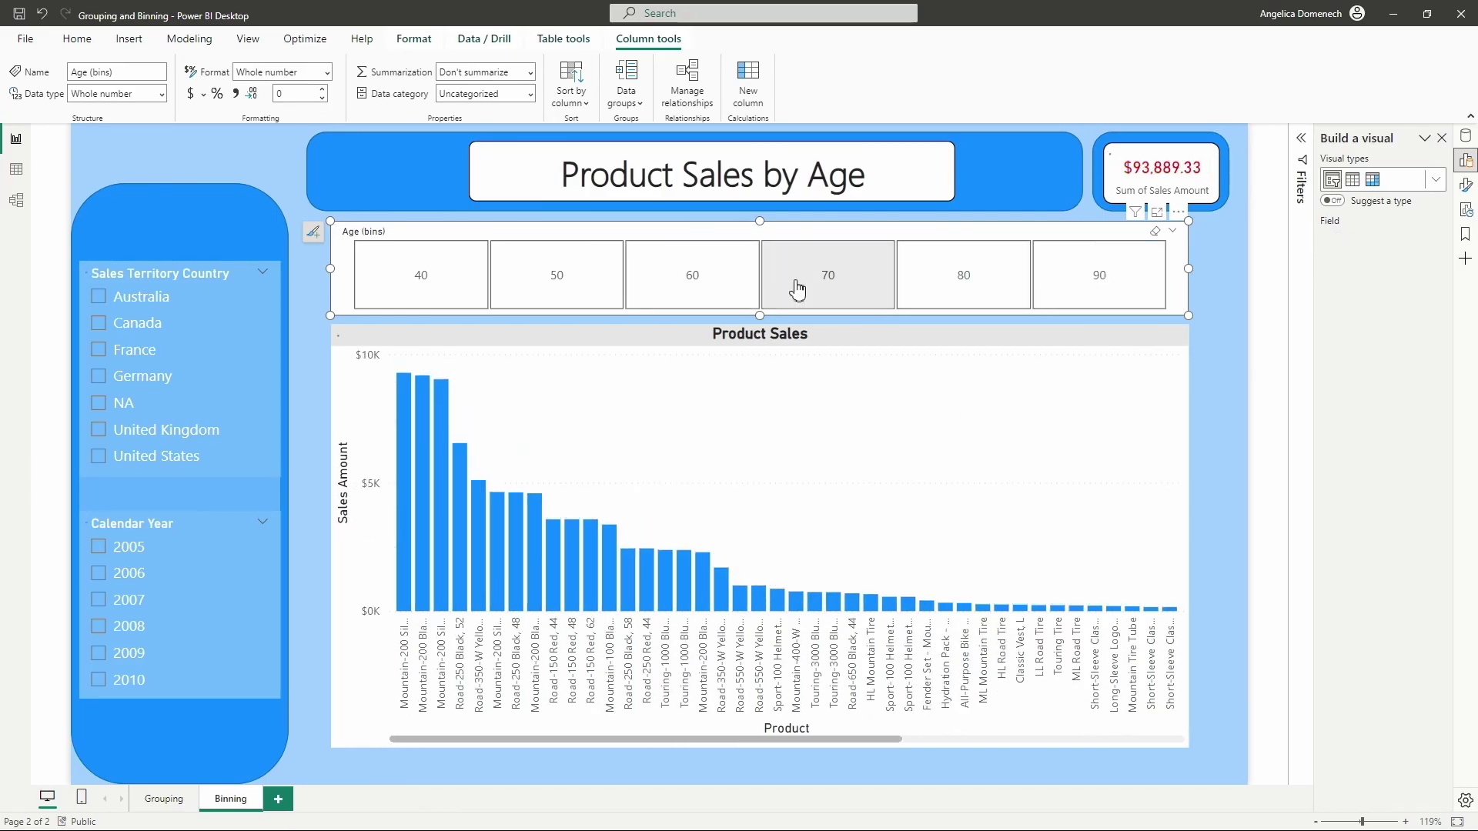
pyautogui.click(718, 286)
pyautogui.click(716, 285)
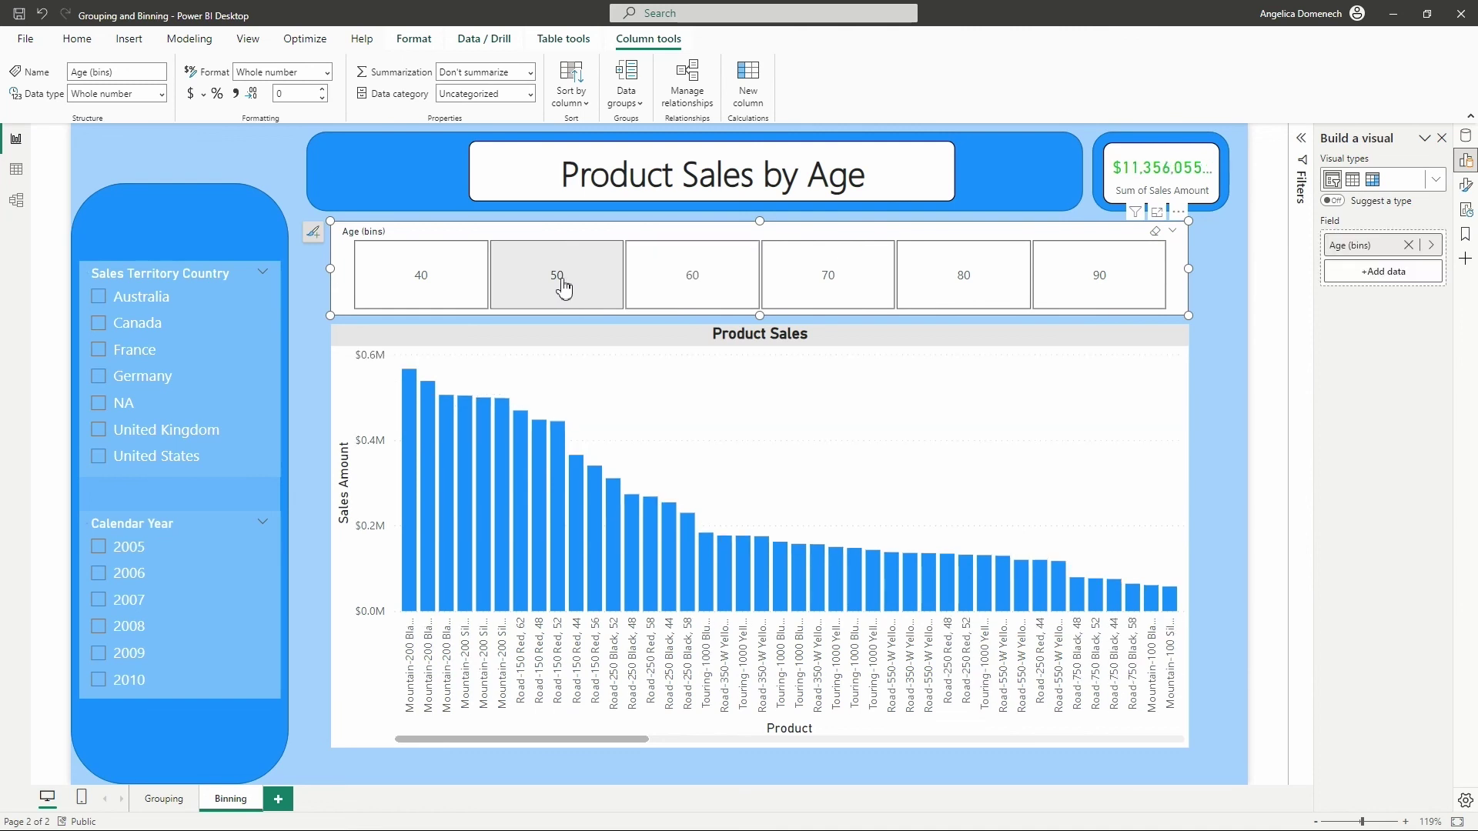
pyautogui.click(563, 288)
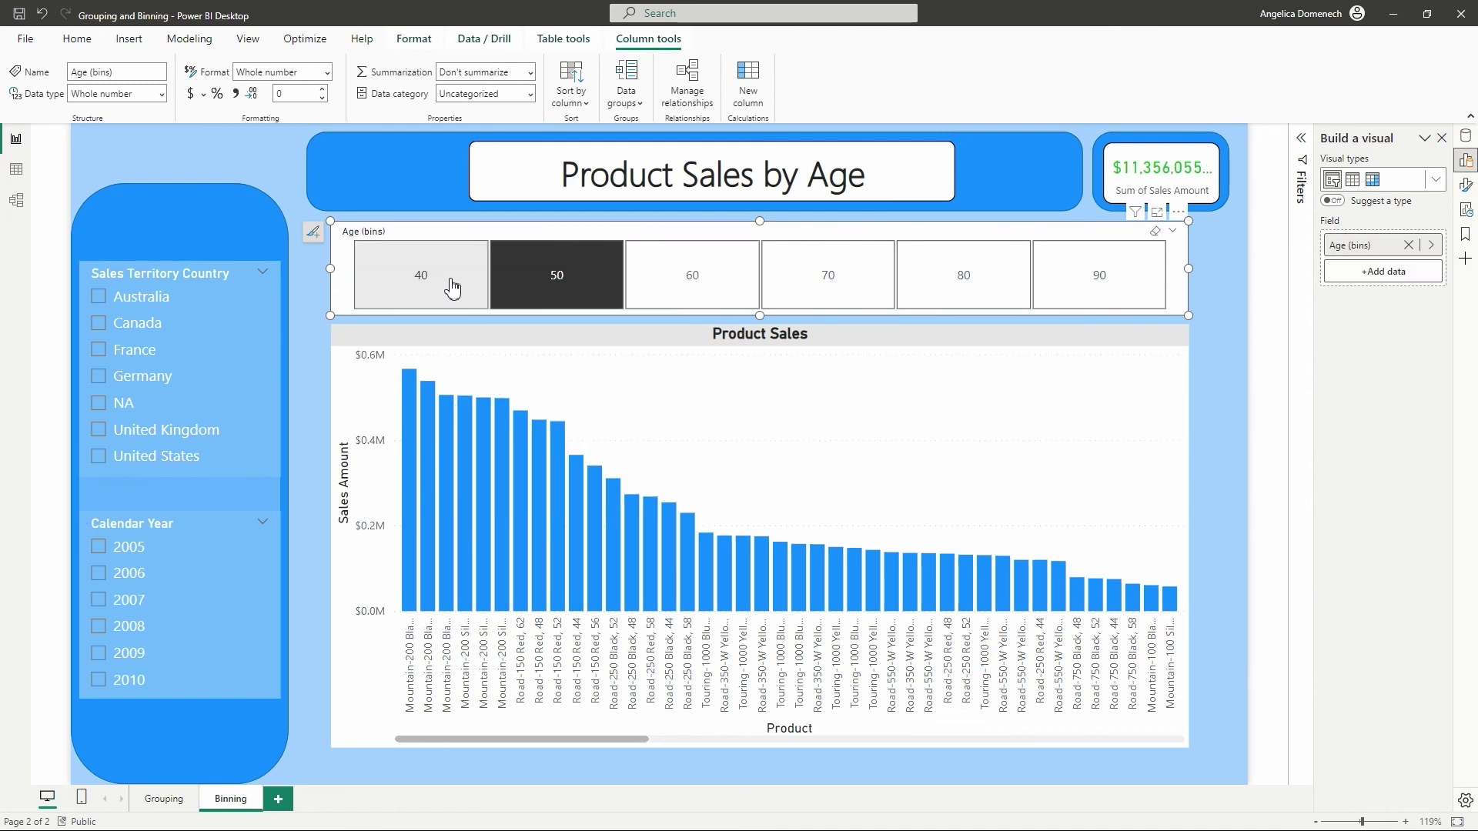
pyautogui.click(547, 287)
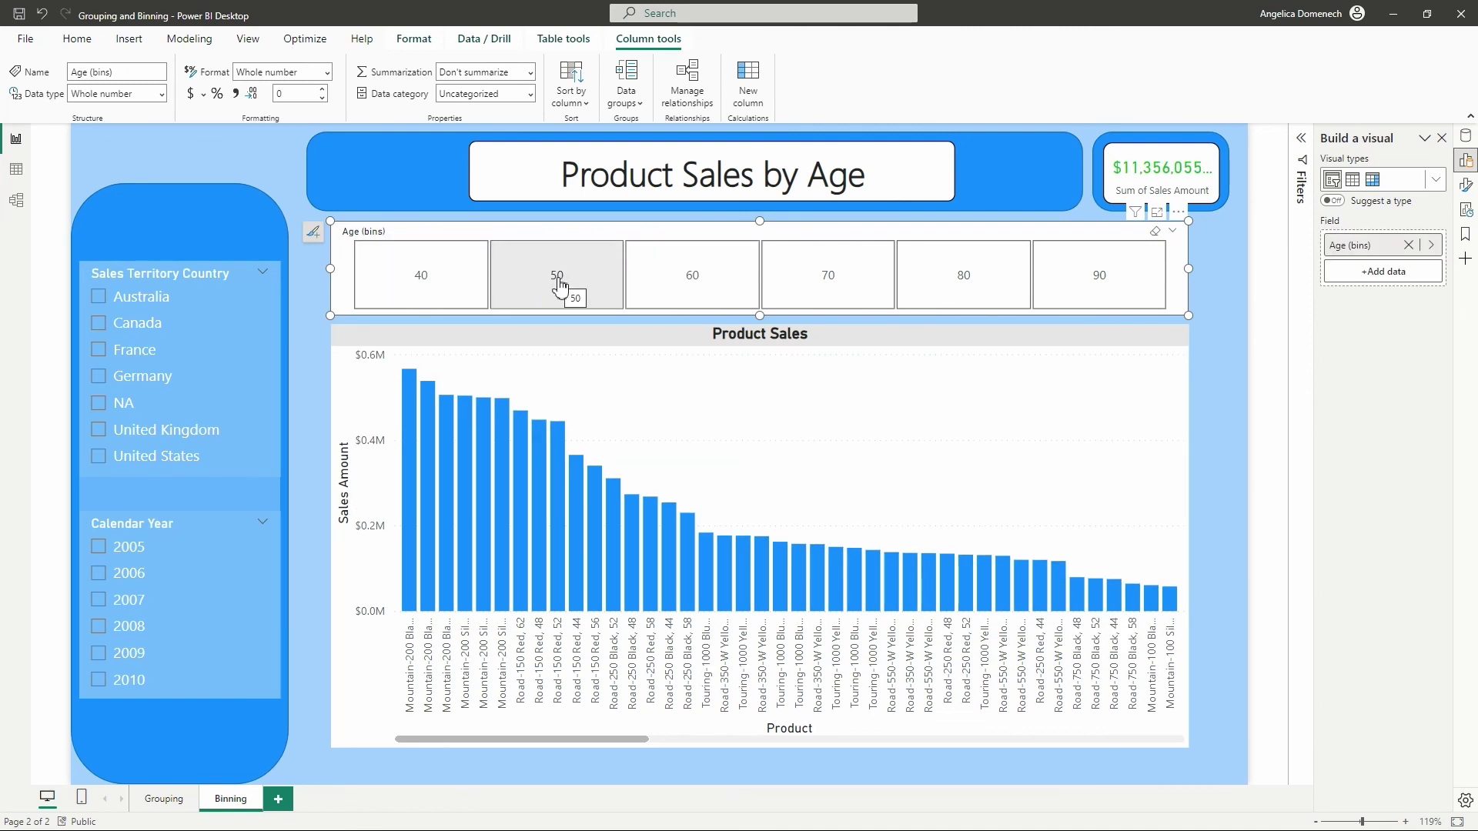